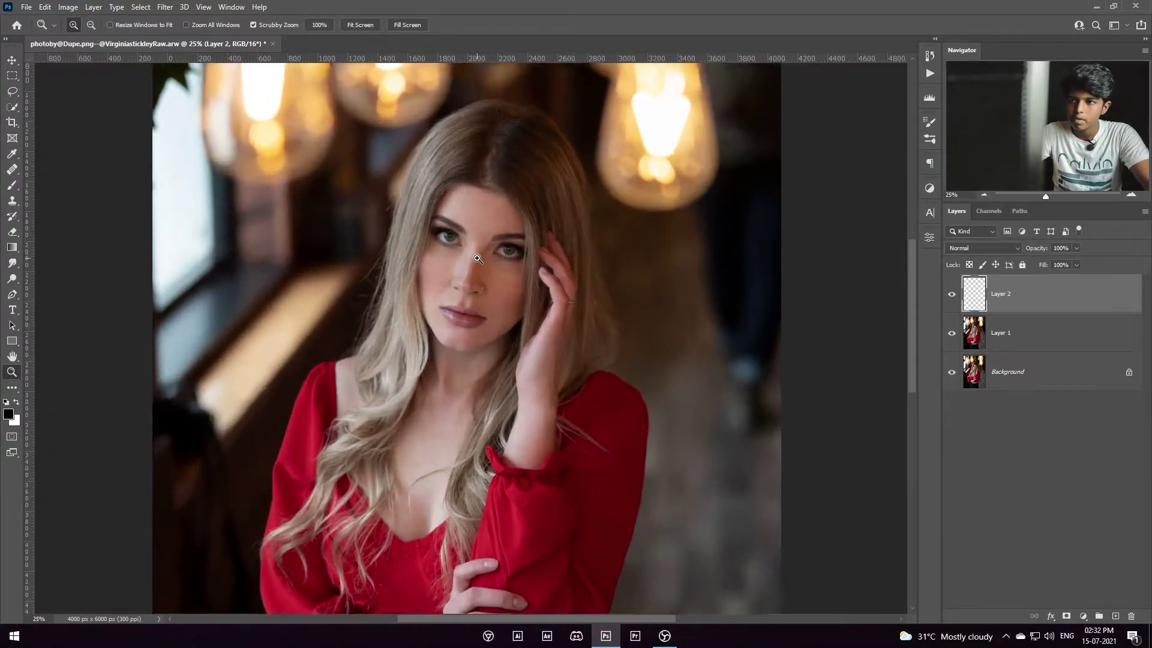
Step: Add a Black & White adjustment layer above the portrait layers and set its Reds to -37
{"action": "left_click", "coordinate": [478, 258]}
{"action": "left_click", "coordinate": [1083, 616]}
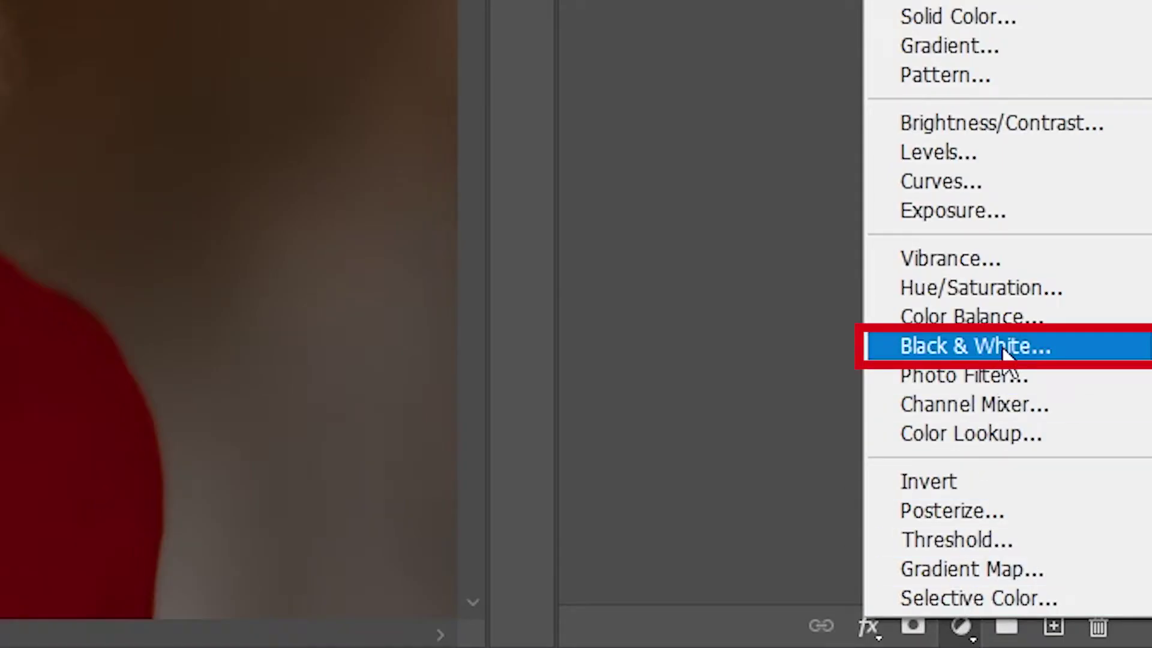
{"action": "left_click", "coordinate": [1002, 346]}
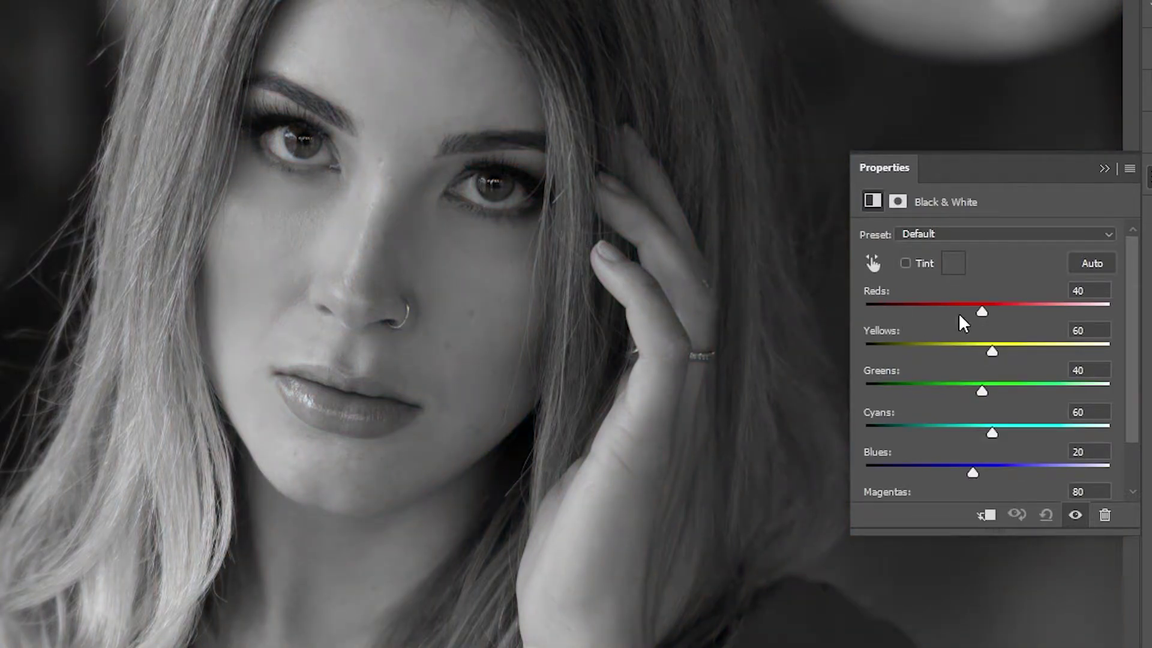
{"action": "left_click_drag", "start_coordinate": [973, 307], "coordinate": [944, 308]}
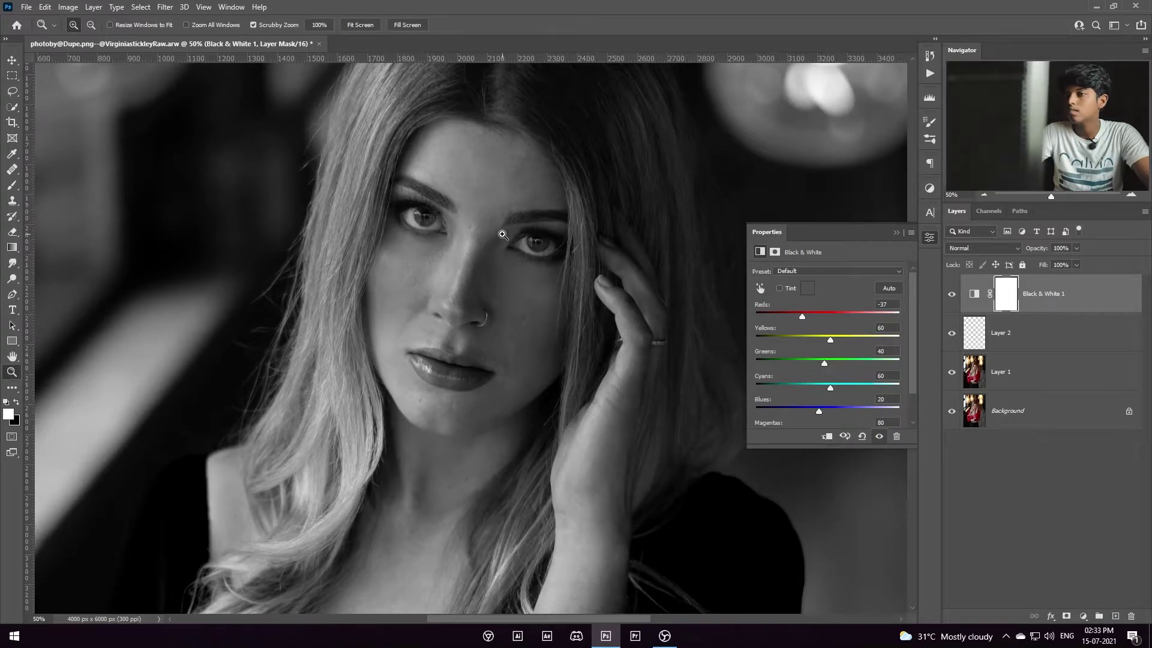
{"action": "left_click", "coordinate": [896, 234]}
Step: Select the empty retouching layer and set the Healing Brush to sample Current & Below
{"action": "left_click", "coordinate": [1071, 345]}
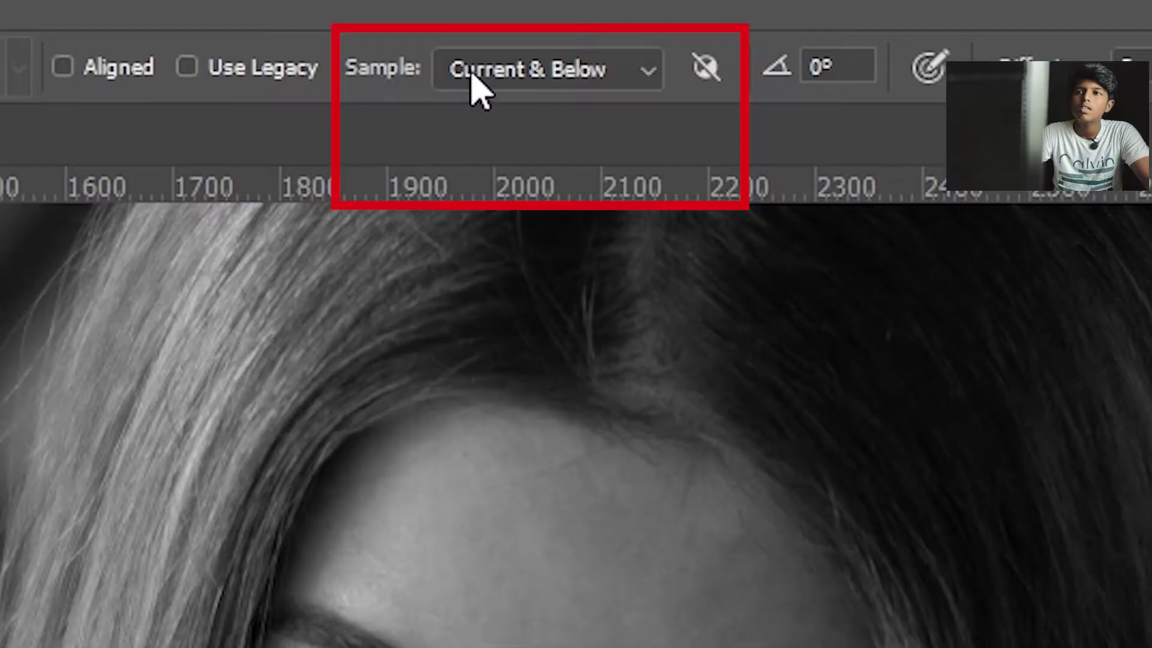
{"action": "left_click", "coordinate": [452, 29]}
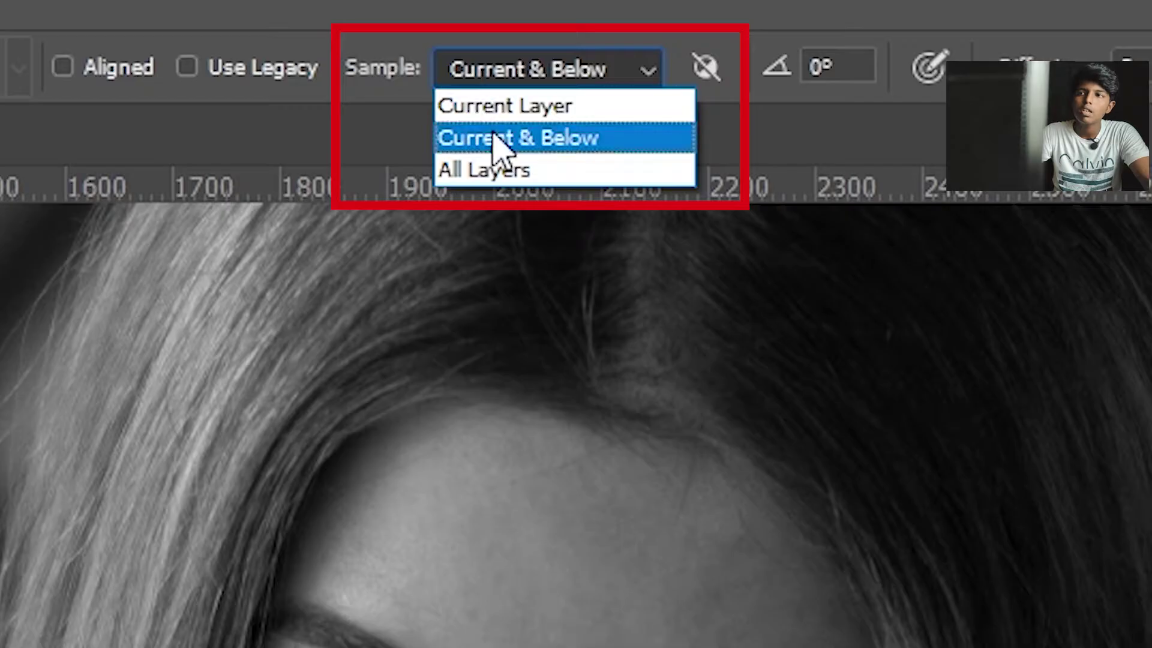
{"action": "left_click", "coordinate": [457, 46]}
{"action": "left_click", "coordinate": [510, 78]}
{"action": "left_click", "coordinate": [490, 112]}
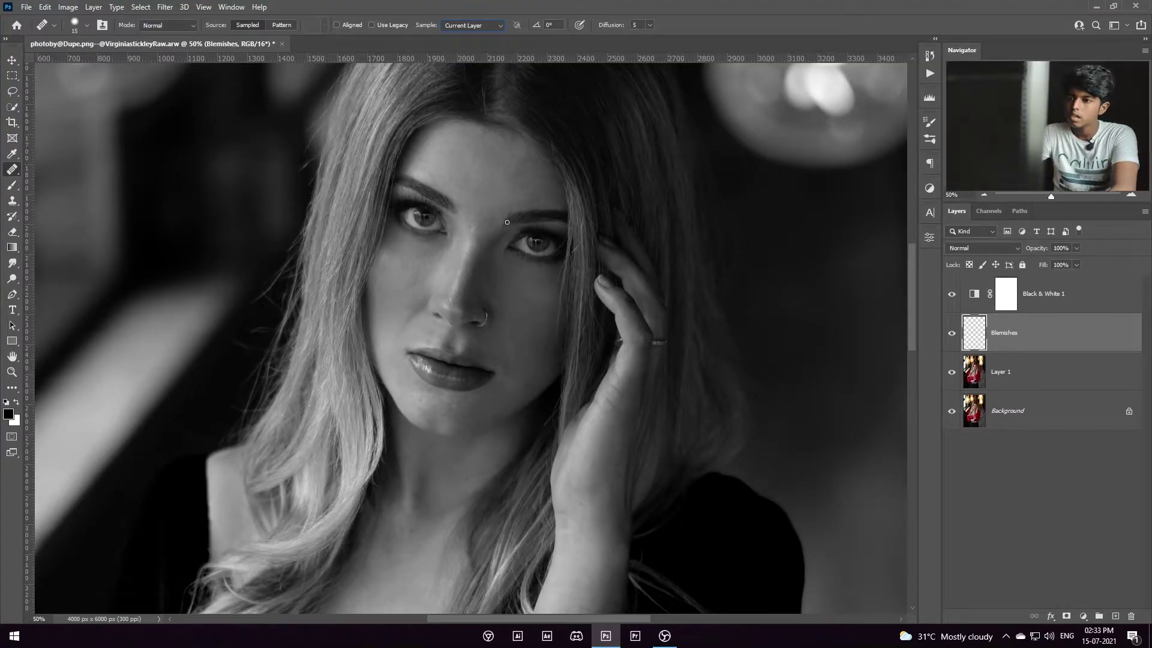
{"action": "left_click", "coordinate": [494, 32]}
{"action": "left_click", "coordinate": [477, 45]}
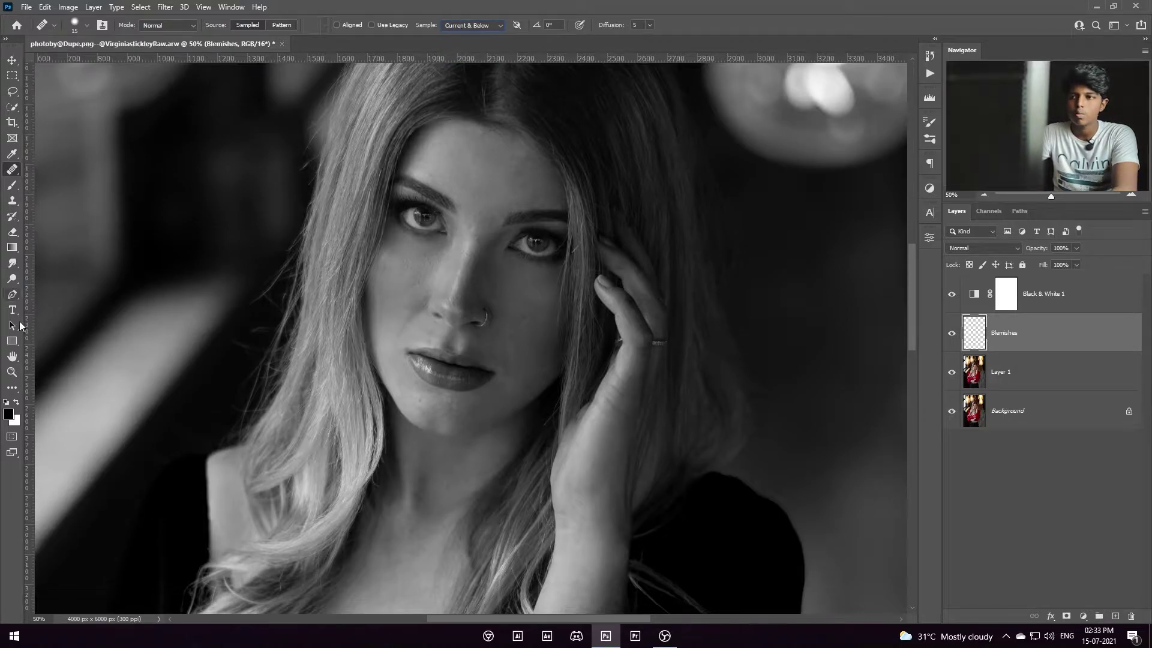
Step: Heal the spots between the eyebrows, on the forehead and on the shaded cheek, sampling clean skin nearby
{"action": "left_click", "coordinate": [11, 372]}
{"action": "left_click_drag", "start_coordinate": [486, 215], "coordinate": [527, 239]}
{"action": "scroll", "coordinate": [530, 270], "scroll_direction": "up", "scroll_amount": 1}
{"action": "key", "text": "j"}
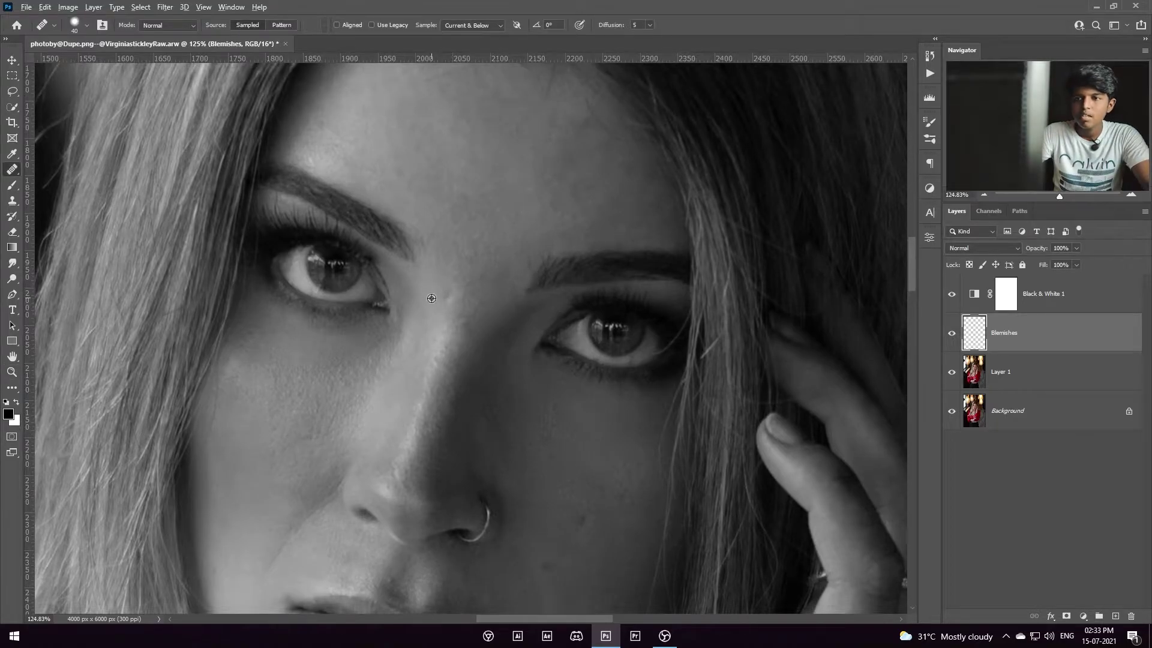
{"action": "left_click", "coordinate": [455, 267], "text": "alt"}
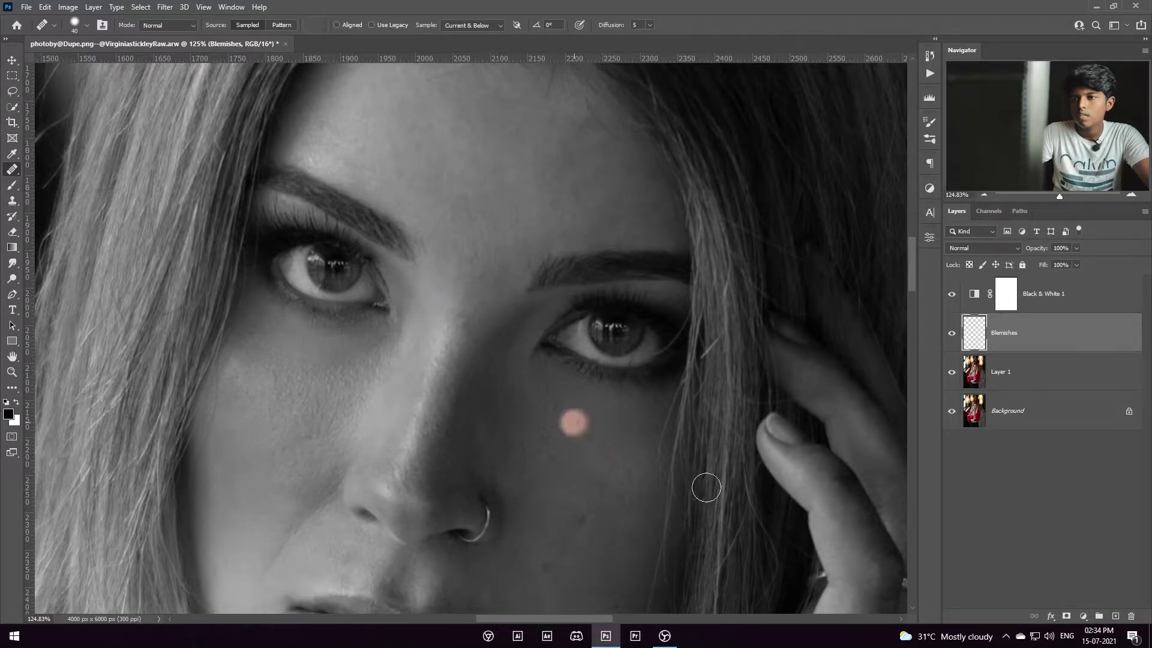
{"action": "scroll", "coordinate": [491, 230], "scroll_direction": "down", "scroll_amount": 3}
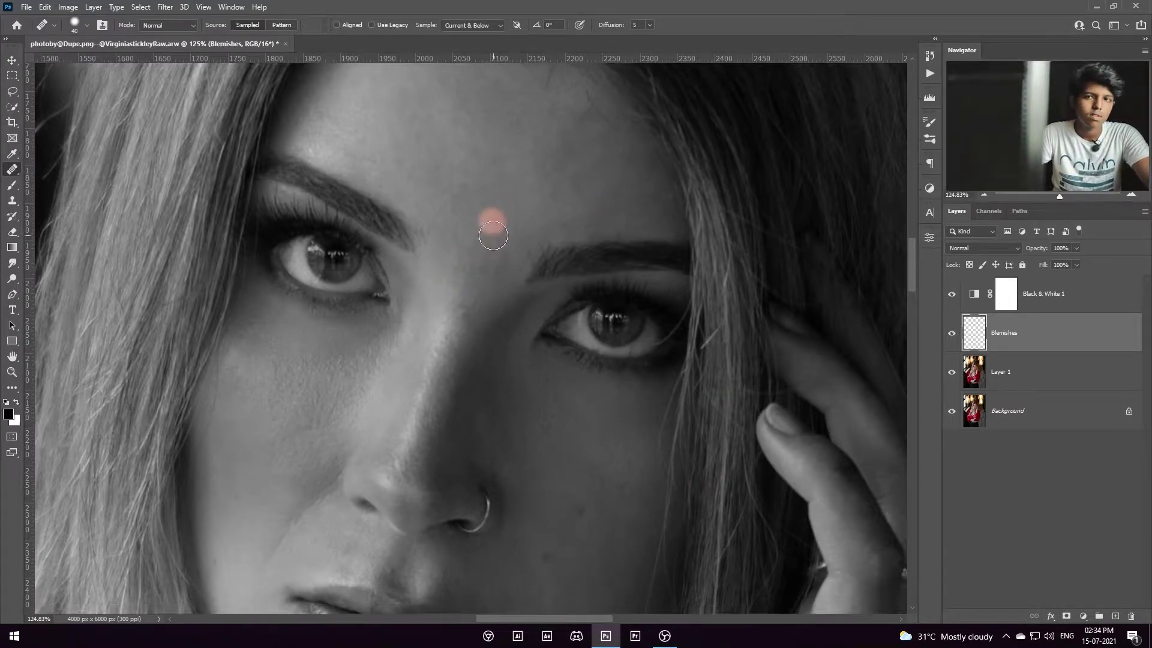
{"action": "scroll", "coordinate": [240, 351], "scroll_direction": "down", "scroll_amount": 3}
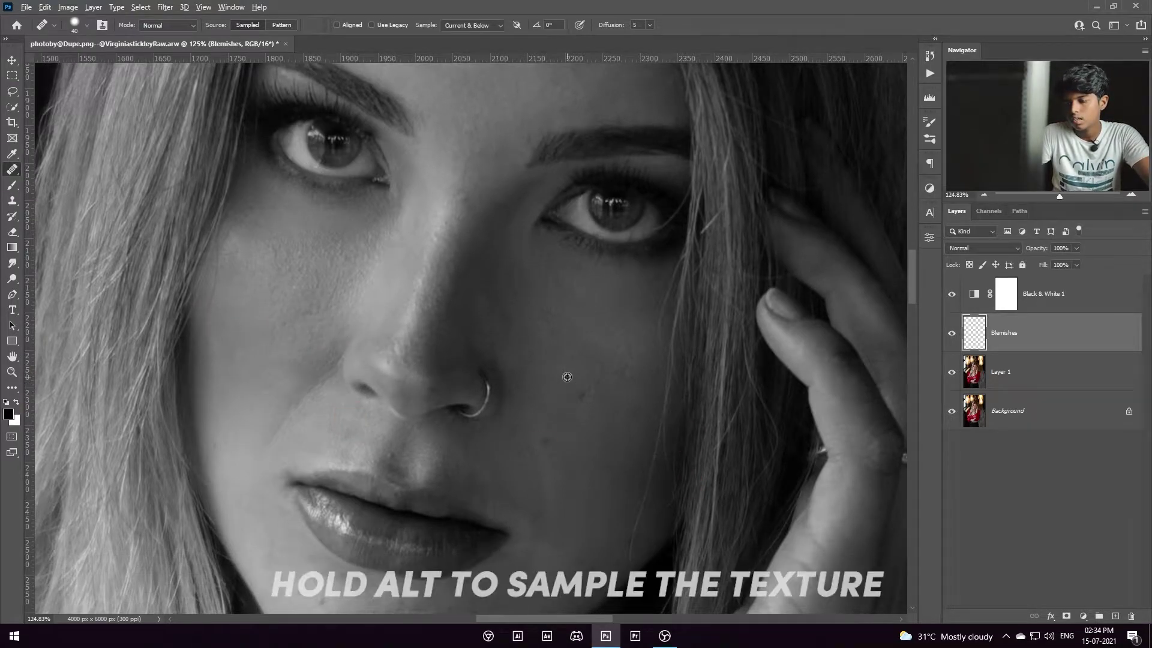
{"action": "left_click_drag", "start_coordinate": [566, 377], "coordinate": [579, 396]}
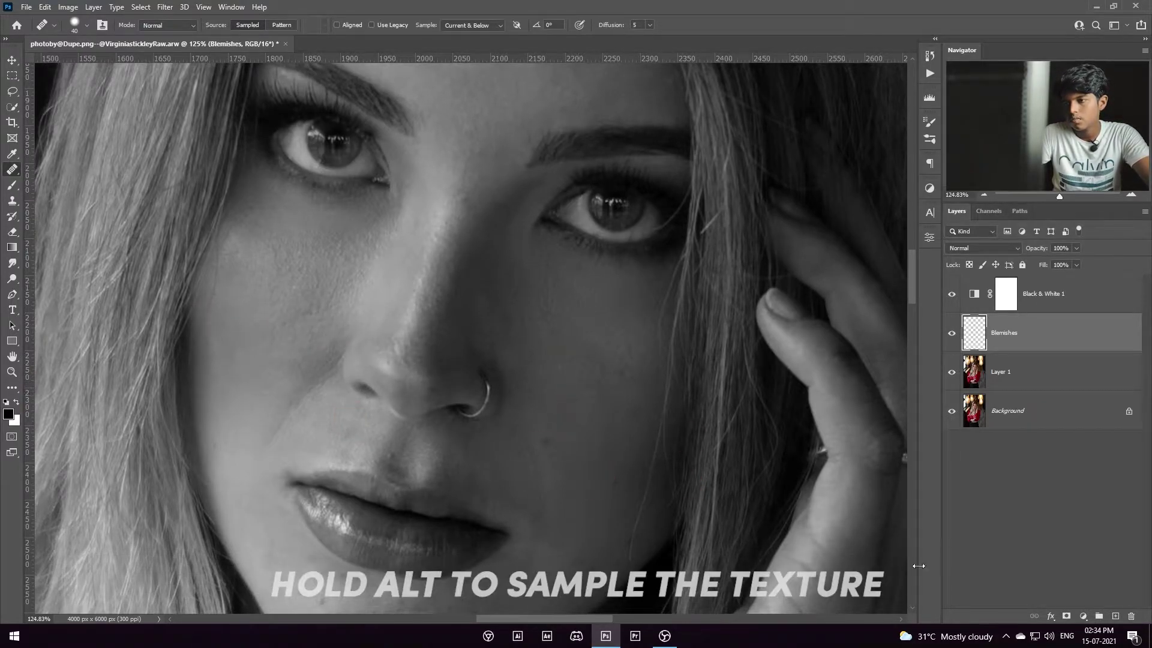
Step: Heal the remaining spots around the nose, lips and chin, resizing the Healing Brush to suit each blemish
{"action": "scroll", "coordinate": [552, 324], "scroll_direction": "down", "scroll_amount": 3}
{"action": "scroll", "coordinate": [646, 398], "scroll_direction": "down", "scroll_amount": 3}
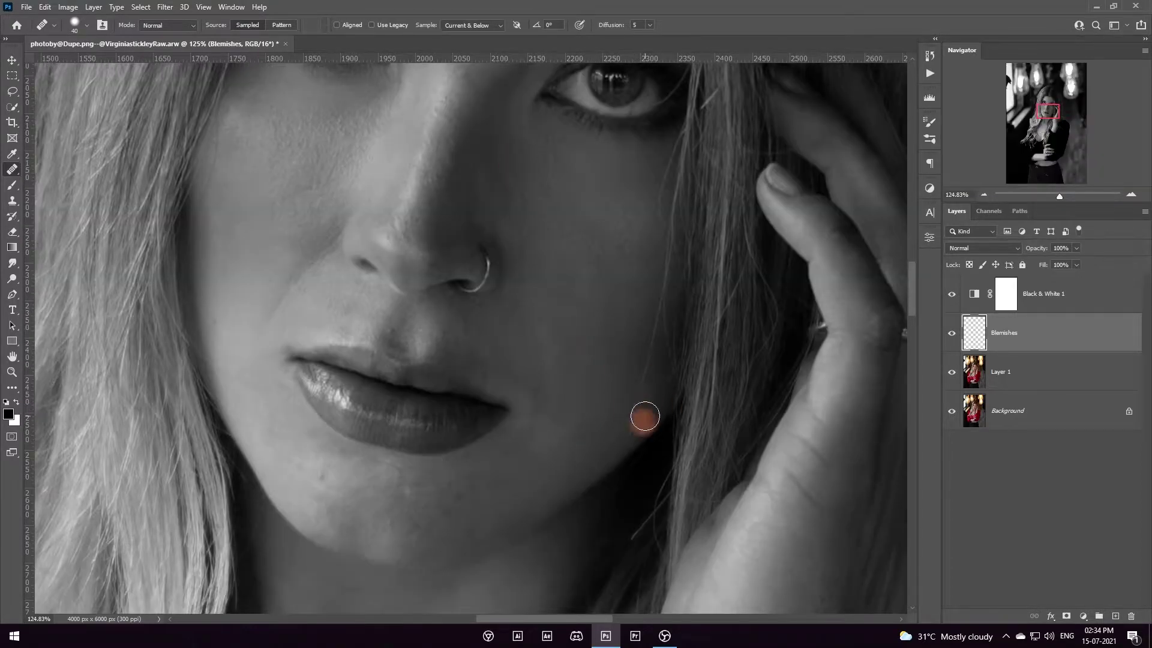
{"action": "scroll", "coordinate": [480, 470], "scroll_direction": "down", "scroll_amount": 3}
{"action": "key", "text": "bracketleft"}
{"action": "key", "text": "bracketleft"}
{"action": "key", "text": "bracketleft"}
{"action": "left_click", "coordinate": [398, 232]}
{"action": "key", "text": "bracketright"}
{"action": "left_click", "coordinate": [498, 487]}
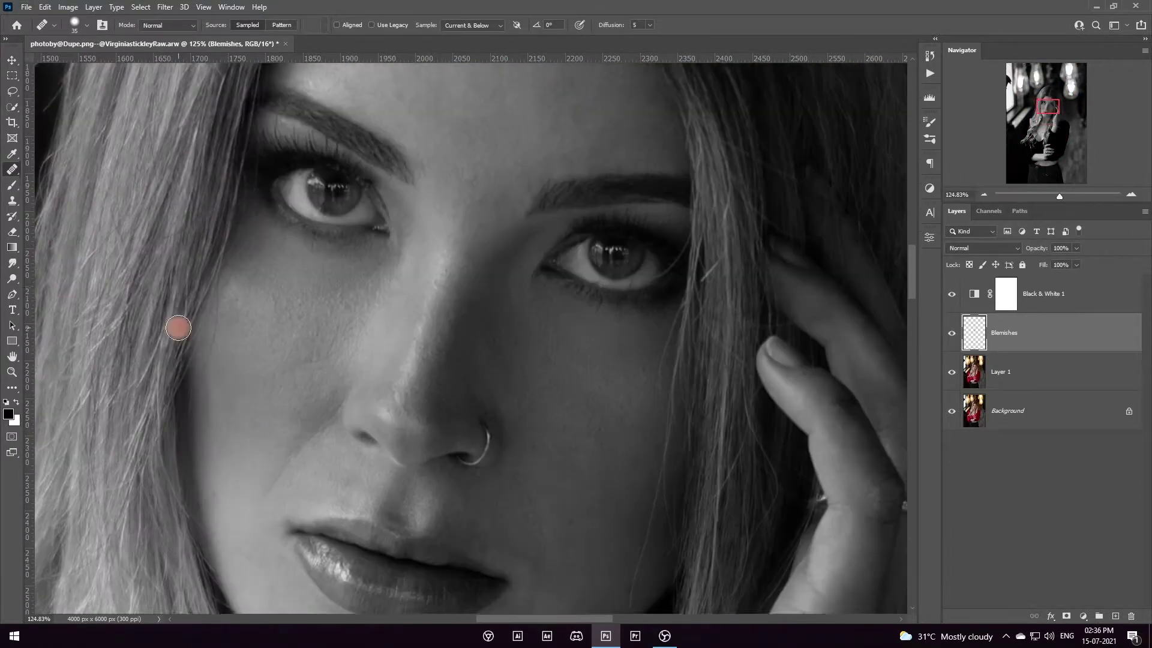
Step: Remove the thin stray hair over the shaded cheek near the jaw with the Healing Brush reduced to 10 px
{"action": "scroll", "coordinate": [599, 442], "scroll_direction": "up", "scroll_amount": 6}
{"action": "key", "text": "bracketleft"}
{"action": "key", "text": "bracketleft"}
{"action": "key", "text": "bracketleft"}
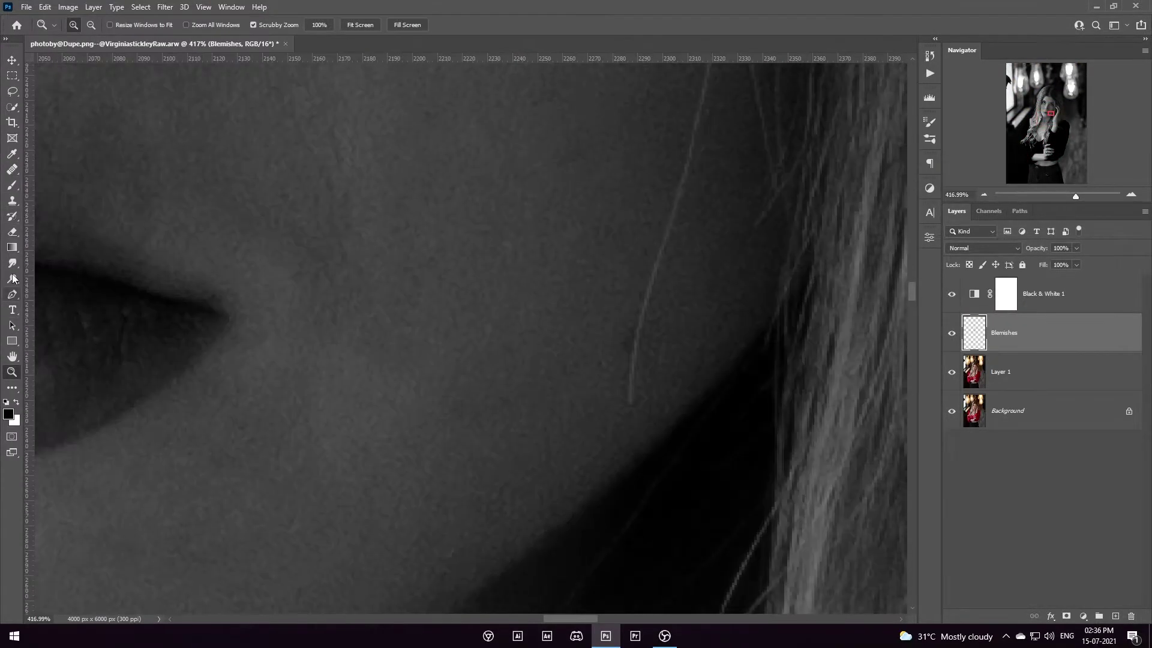
{"action": "scroll", "coordinate": [617, 365], "scroll_direction": "down", "scroll_amount": 7}
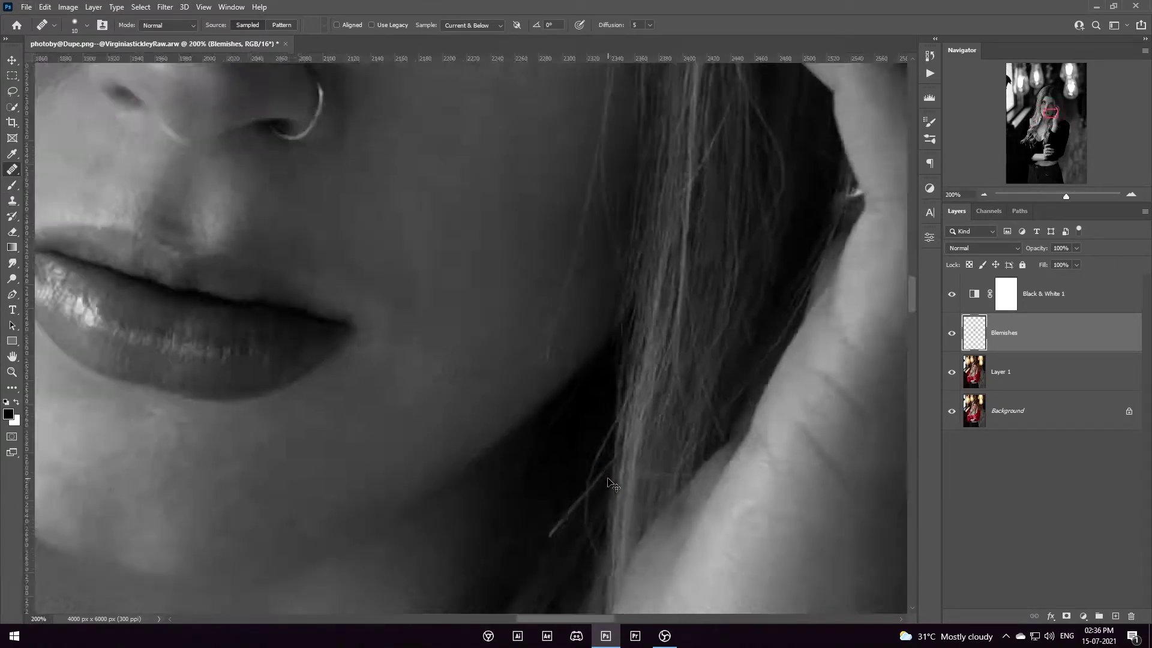
Step: Enlarge the Healing Brush to 35 px and heal the leftover blemishes on the face and neck
{"action": "key", "text": "bracketright"}
{"action": "key", "text": "bracketright"}
{"action": "key", "text": "bracketright"}
{"action": "scroll", "coordinate": [414, 280], "scroll_direction": "up", "scroll_amount": 4}
{"action": "left_click", "coordinate": [380, 471]}
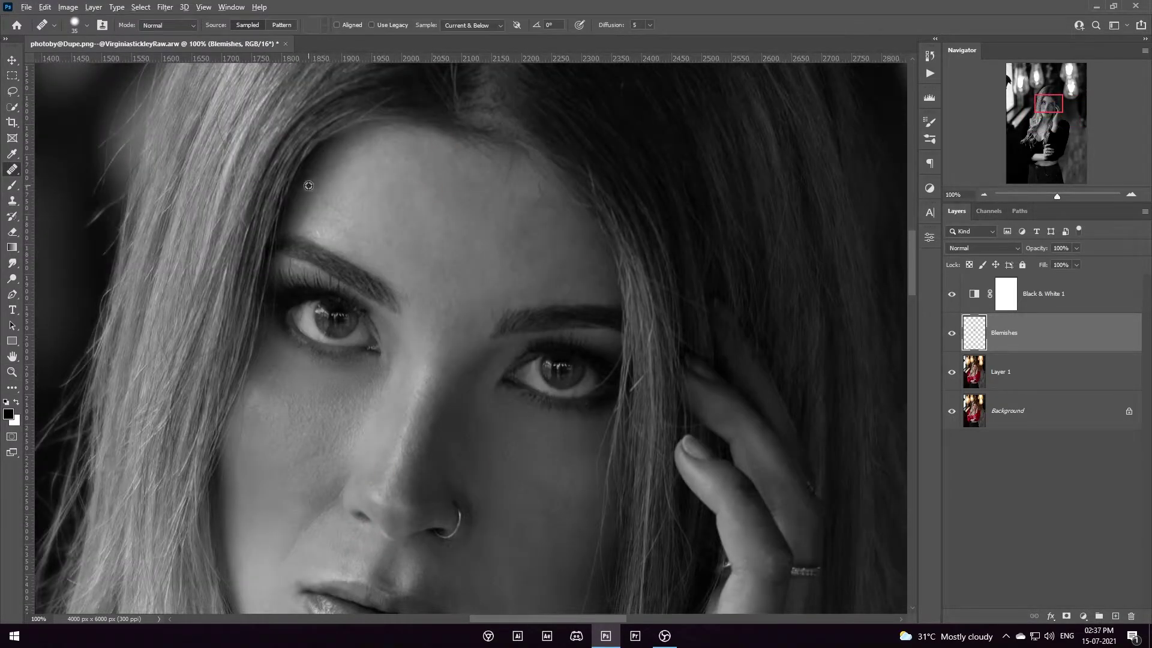
{"action": "scroll", "coordinate": [540, 198], "scroll_direction": "down", "scroll_amount": 2}
{"action": "left_click", "coordinate": [526, 391]}
{"action": "scroll", "coordinate": [576, 228], "scroll_direction": "down", "scroll_amount": 8}
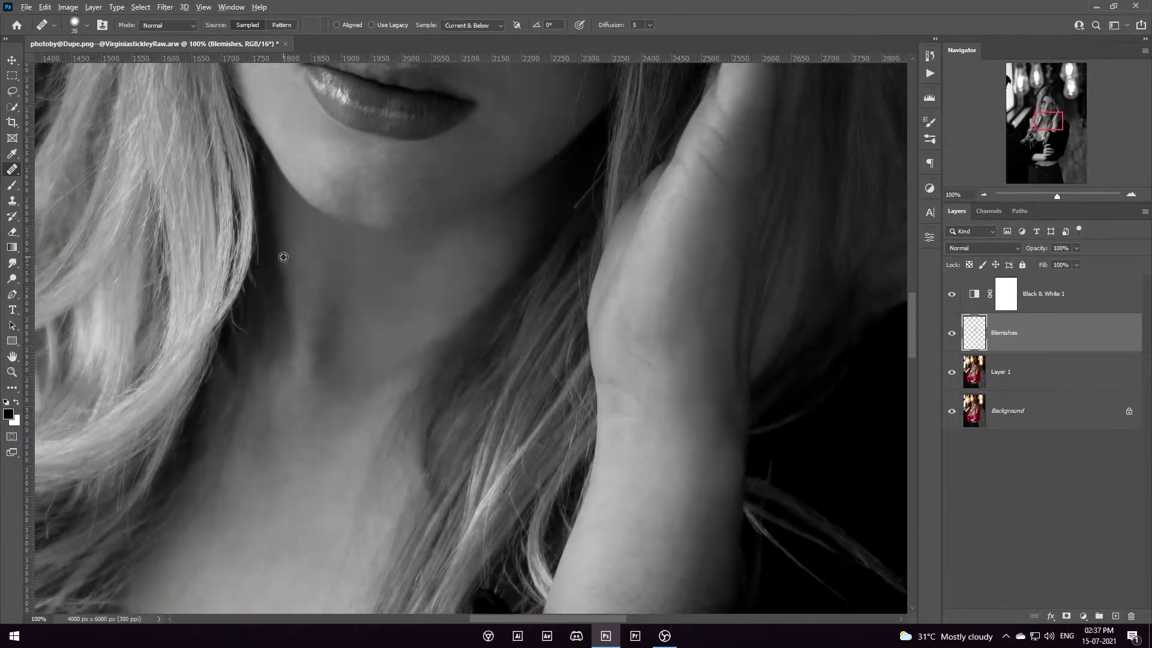
Step: Heal the moles and marks on the lower hand and forearm with the Healing Brush
{"action": "scroll", "coordinate": [462, 406], "scroll_direction": "up", "scroll_amount": 3}
{"action": "key", "text": "z"}
{"action": "key", "text": "ctrl+0"}
{"action": "scroll", "coordinate": [450, 480], "scroll_direction": "up", "scroll_amount": 9}
{"action": "scroll", "coordinate": [600, 360], "scroll_direction": "up", "scroll_amount": 1}
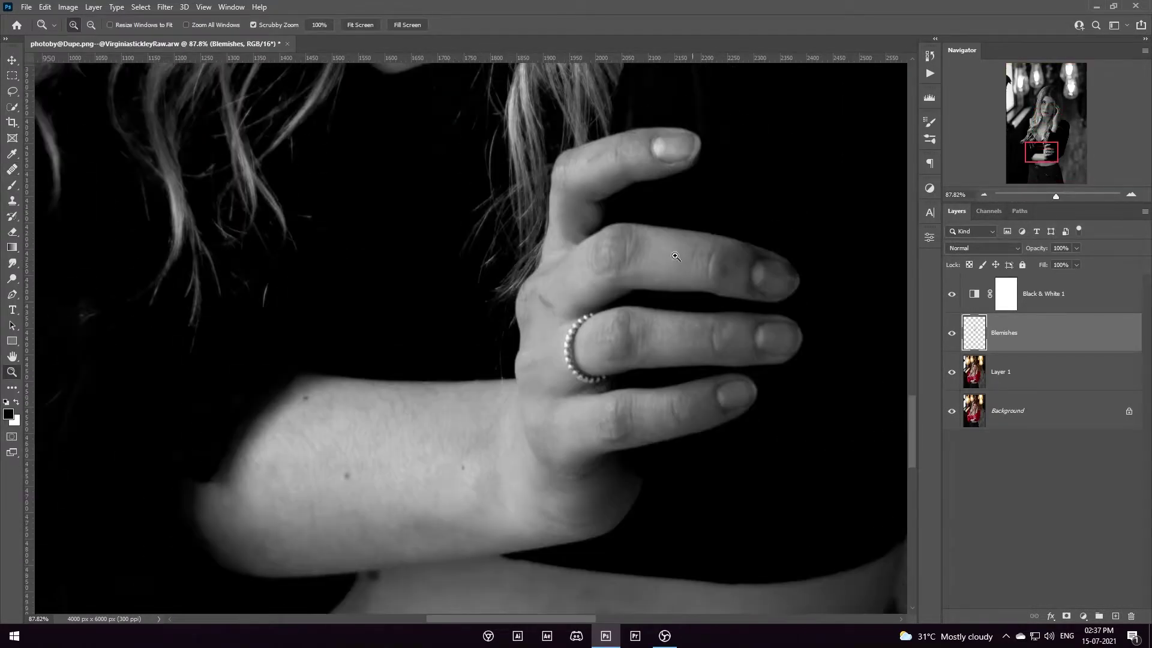
{"action": "key", "text": "j"}
{"action": "left_click", "coordinate": [726, 368]}
{"action": "scroll", "coordinate": [600, 420], "scroll_direction": "up", "scroll_amount": 3}
{"action": "left_click", "coordinate": [530, 443]}
{"action": "scroll", "coordinate": [604, 420], "scroll_direction": "up", "scroll_amount": 8}
Step: Hide the Black & White adjustment to check the retouch in colour, and delete that adjustment layer with its mask
{"action": "key", "text": "z"}
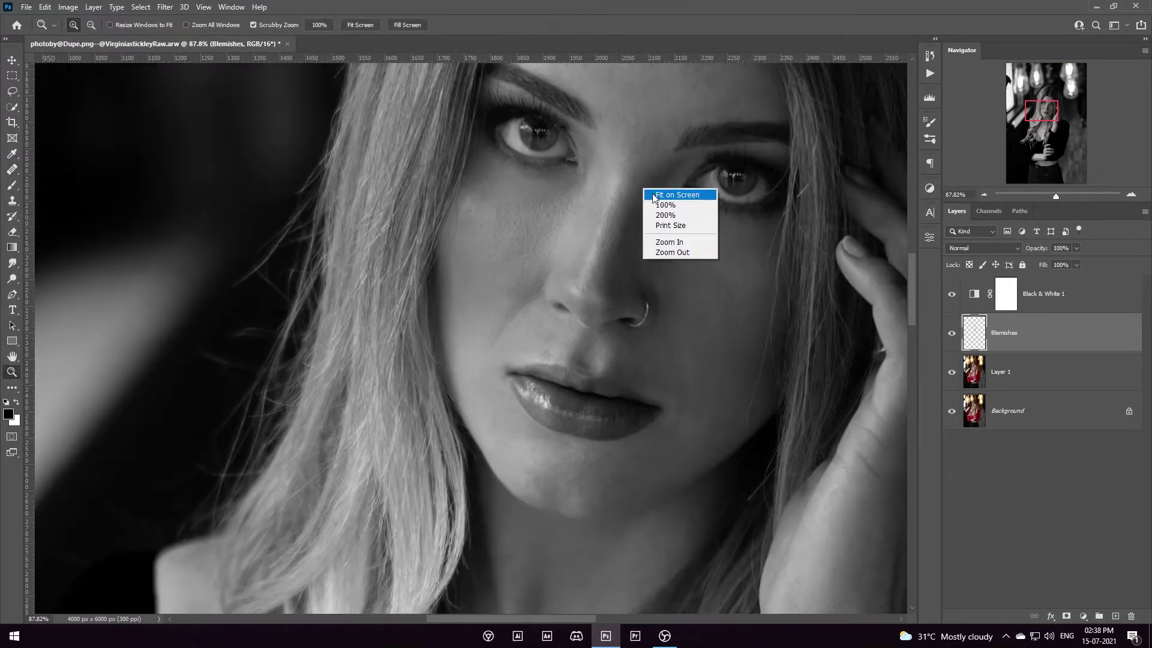
{"action": "left_click", "coordinate": [951, 294]}
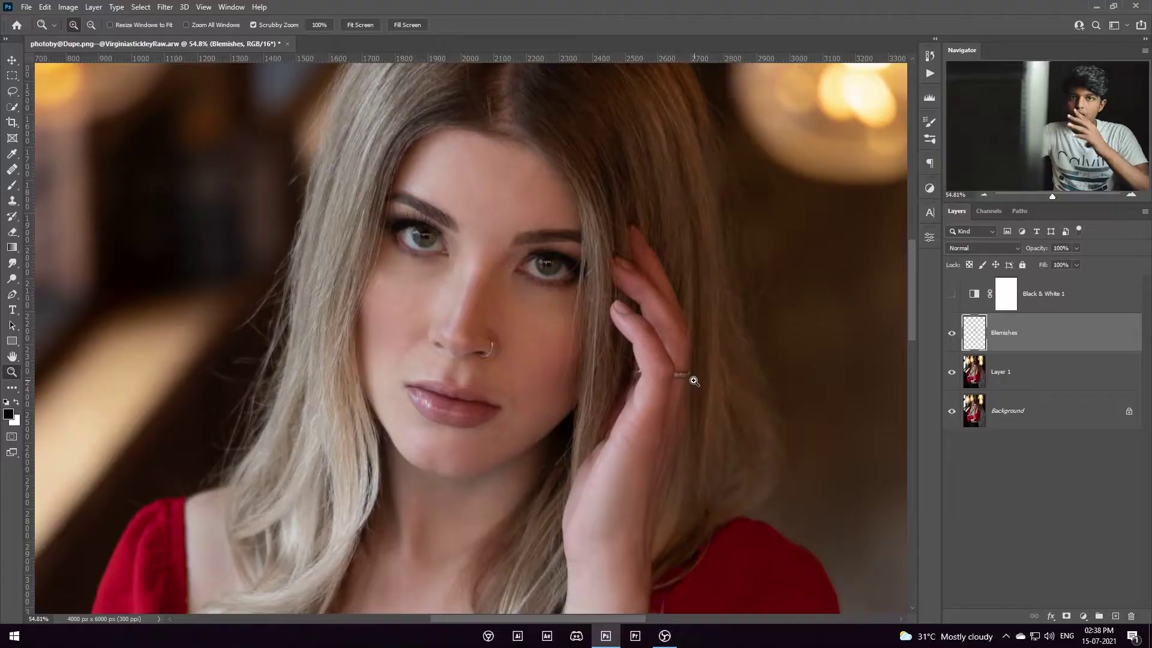
{"action": "left_click", "coordinate": [1080, 306]}
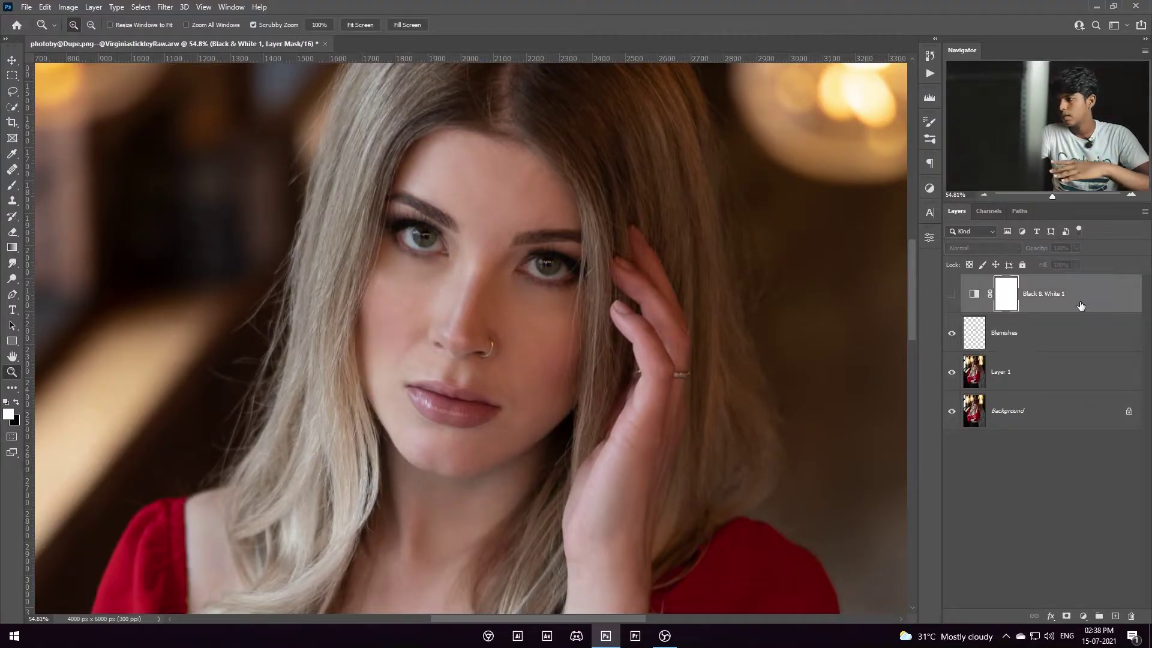
{"action": "key", "text": "Delete"}
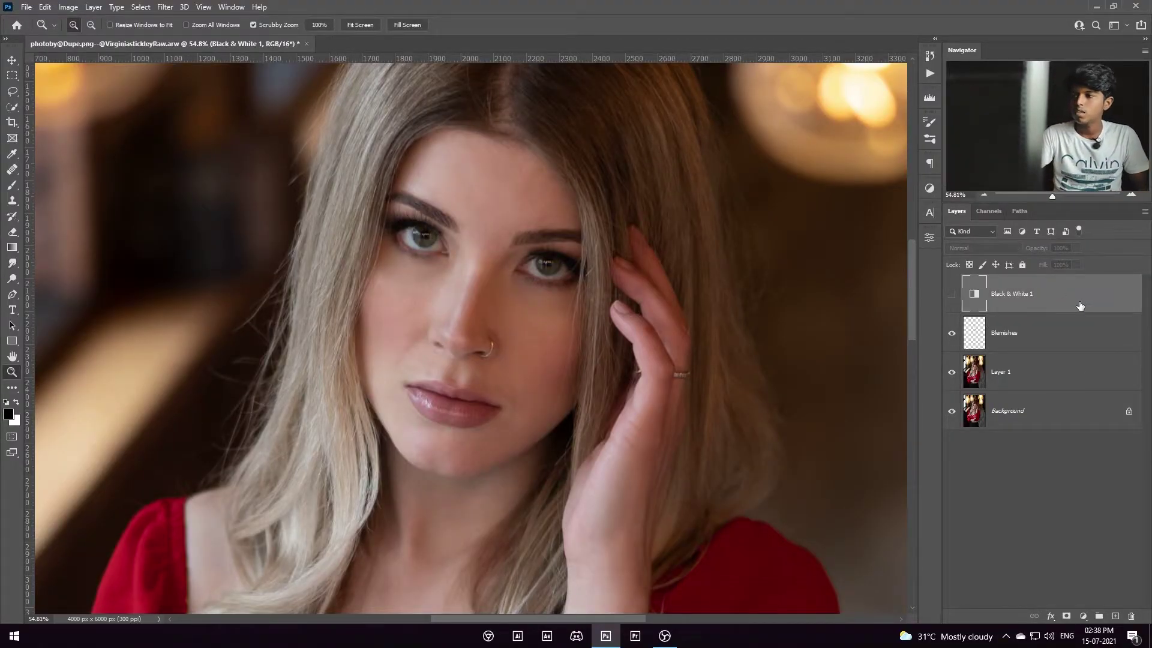
{"action": "key", "text": "Delete"}
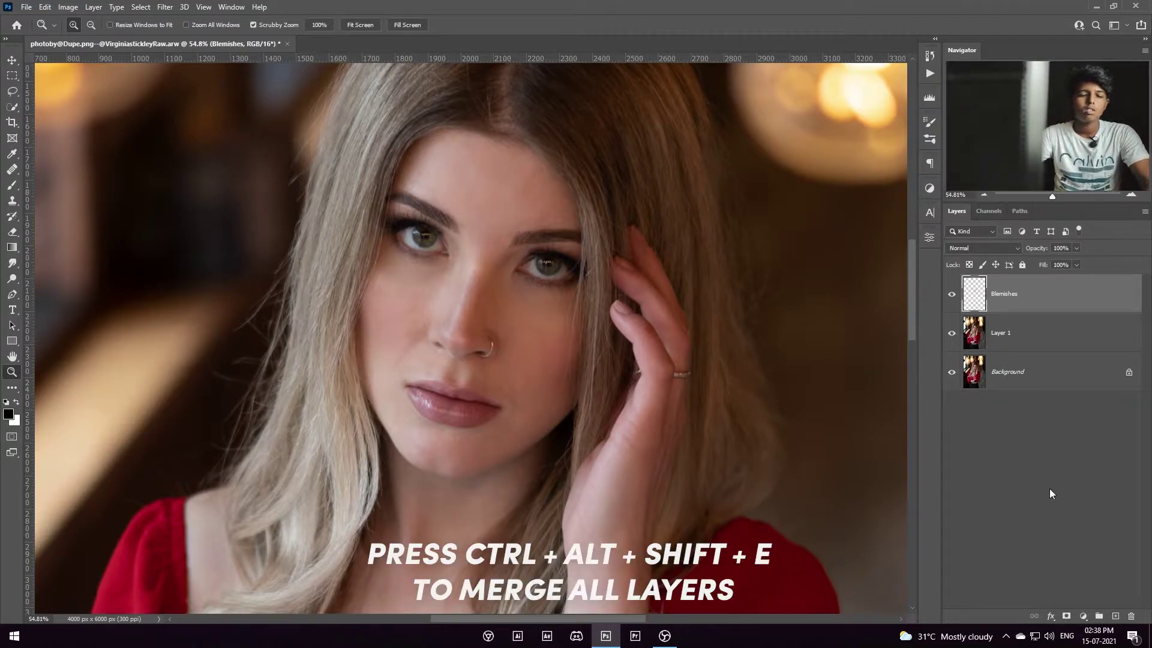
Step: Stamp all visible layers into a new merged layer on top and rename it Color
{"action": "key", "text": "ctrl+alt+shift+e"}
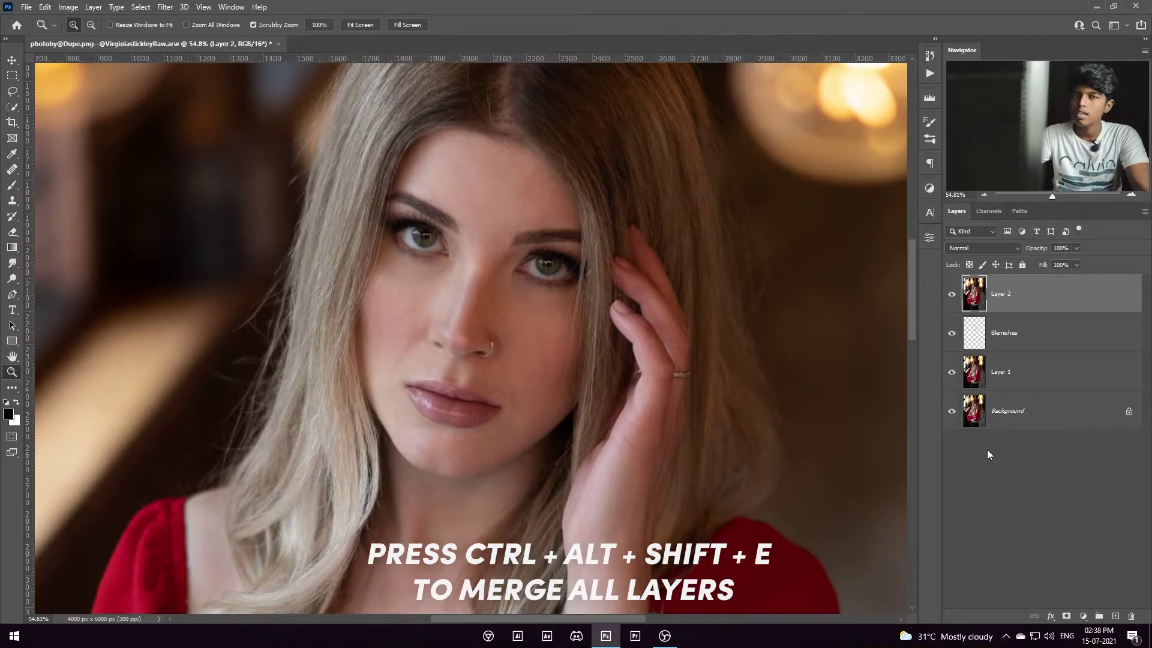
{"action": "double_click", "coordinate": [1015, 294]}
{"action": "type", "text": "Color"}
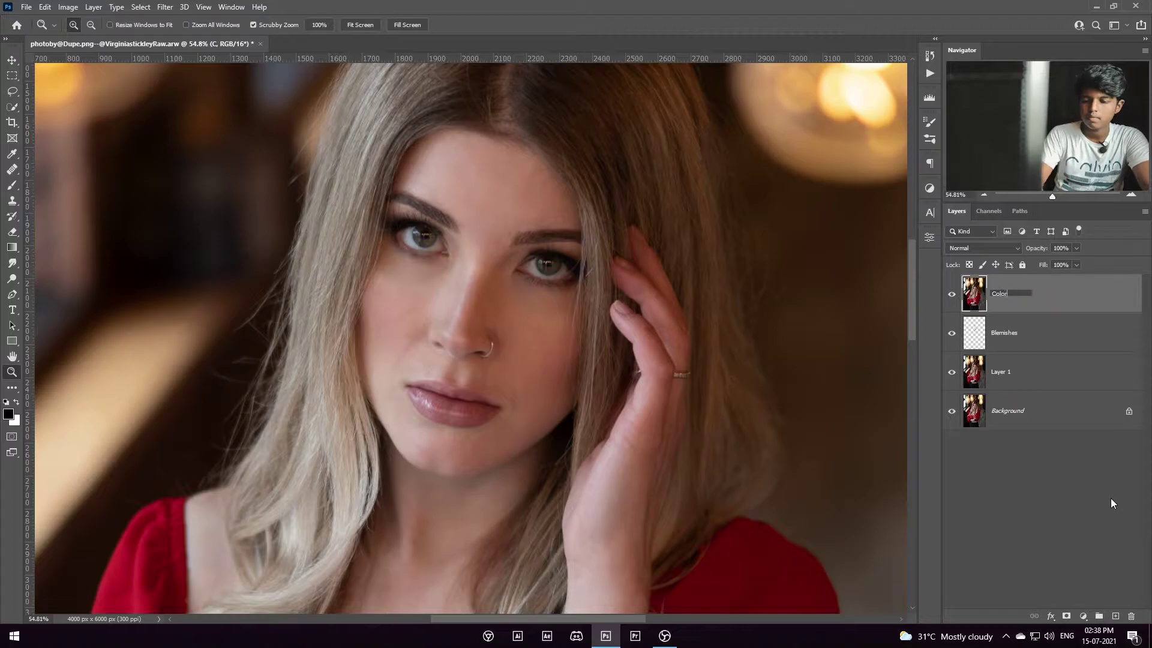
{"action": "key", "text": "Return"}
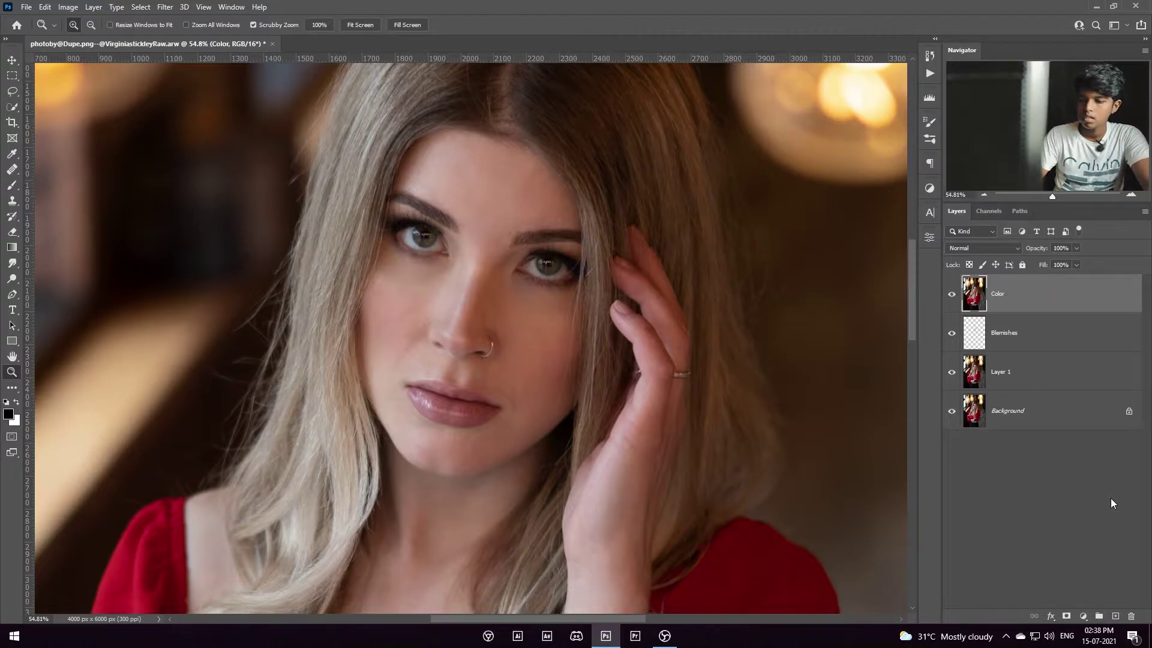
Step: Duplicate the Color layer and rename the copy Texture
{"action": "key", "text": "ctrl+j"}
{"action": "double_click", "coordinate": [1013, 295]}
{"action": "type", "text": "Texture"}
{"action": "key", "text": "Return"}
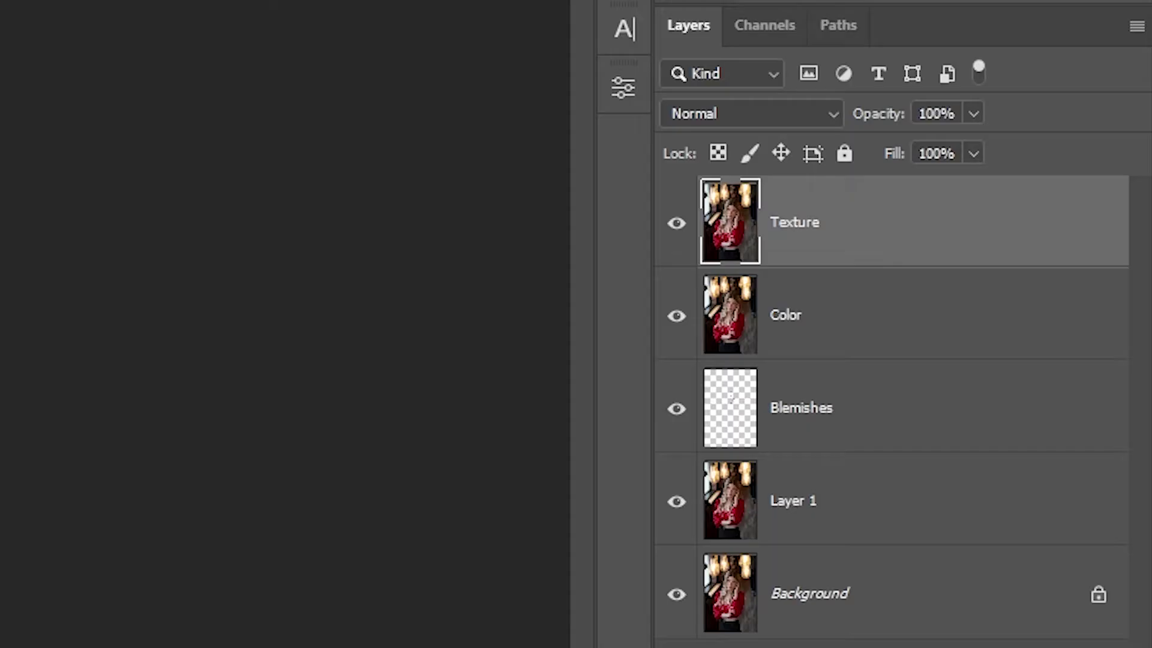
Step: Hide the Texture layer and apply a Gaussian Blur with a 3.5-pixel radius to the Color layer
{"action": "left_click", "coordinate": [950, 295]}
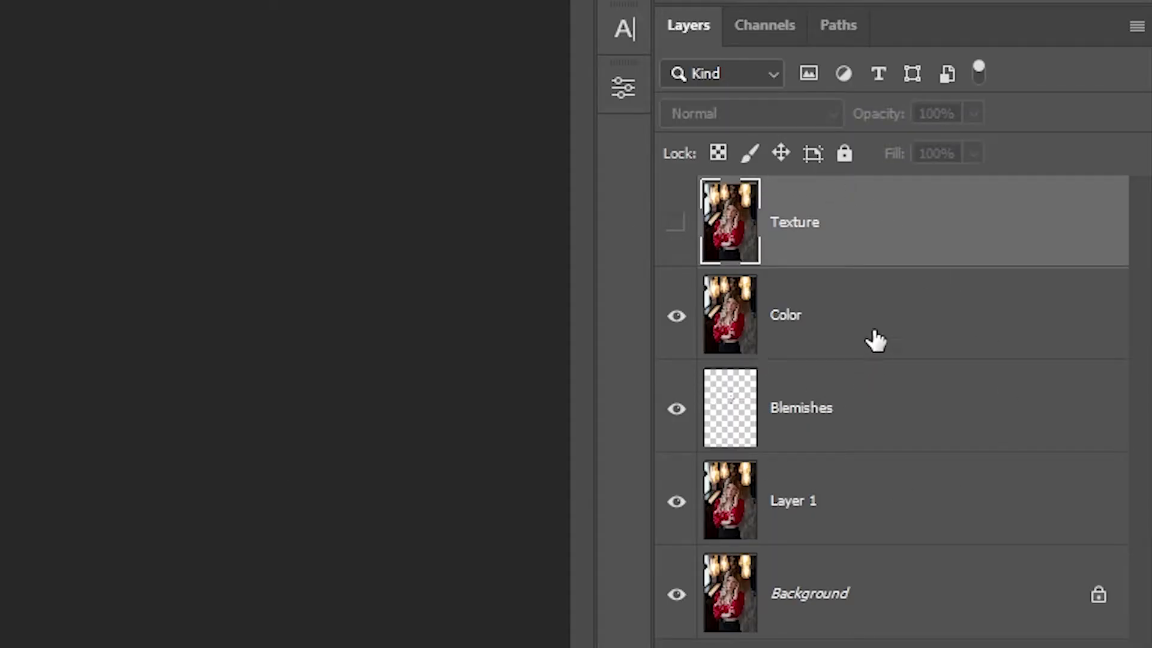
{"action": "left_click", "coordinate": [874, 337]}
{"action": "left_click", "coordinate": [362, 16]}
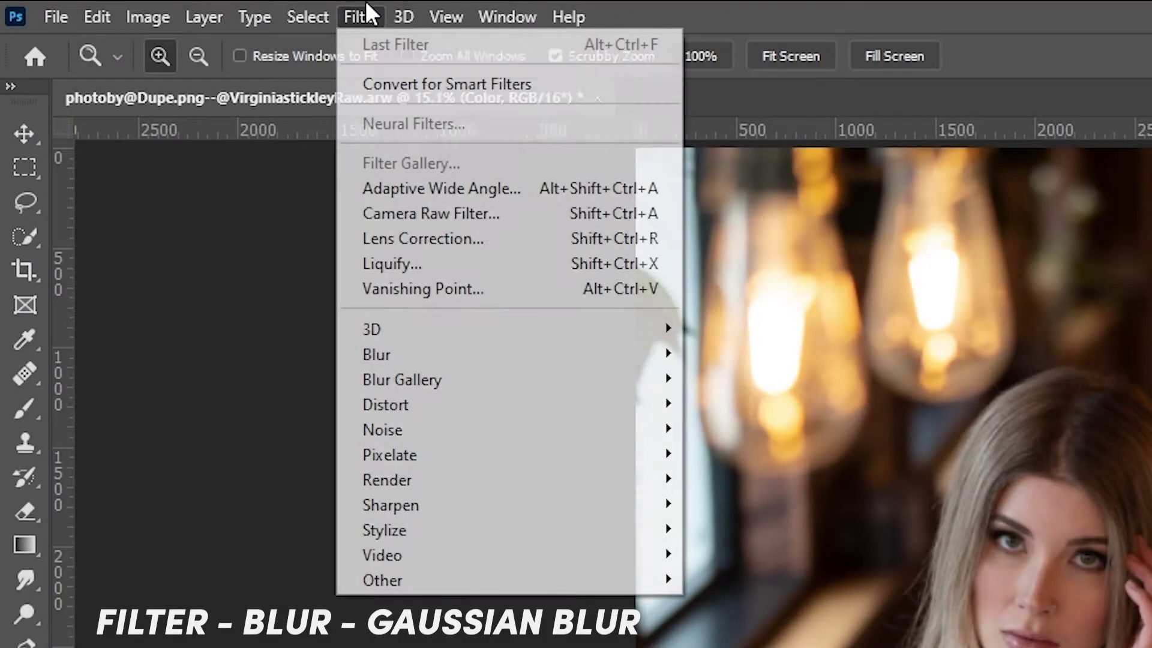
{"action": "mouse_move", "coordinate": [514, 357]}
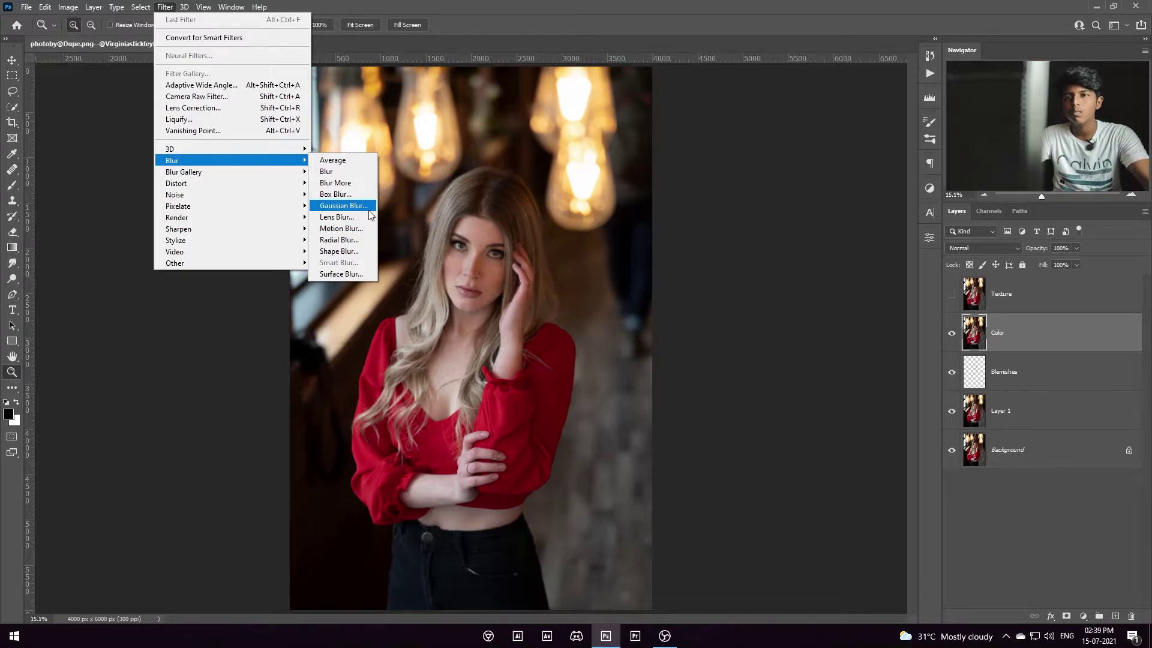
{"action": "left_click", "coordinate": [370, 215]}
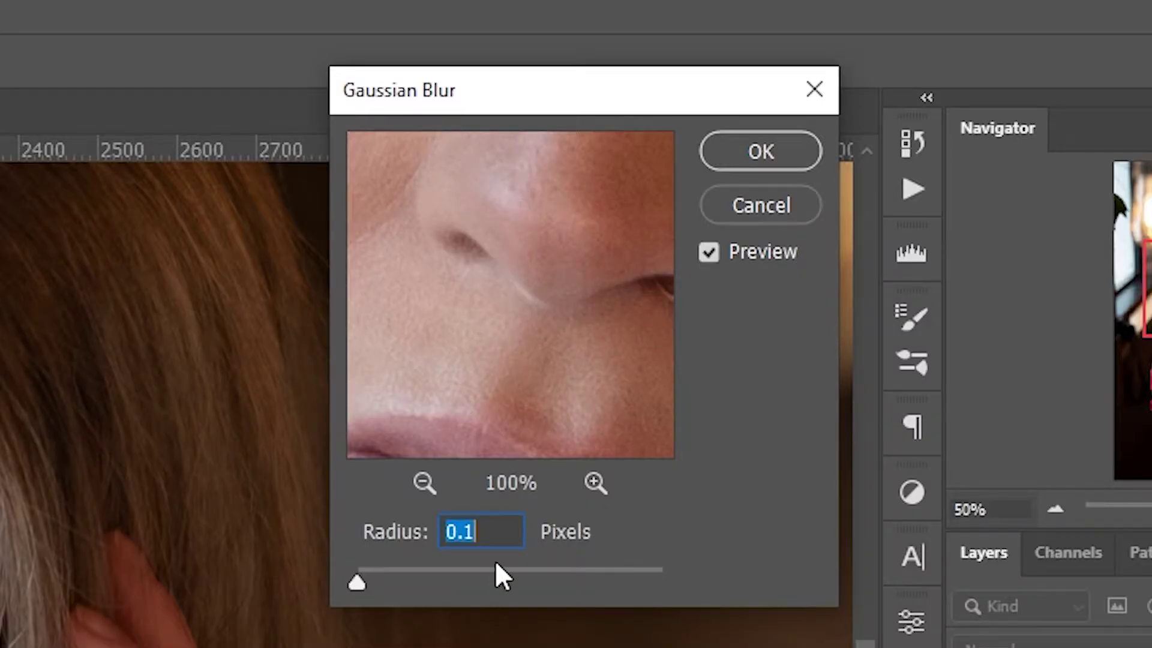
{"action": "left_click_drag", "start_coordinate": [368, 579], "coordinate": [411, 577]}
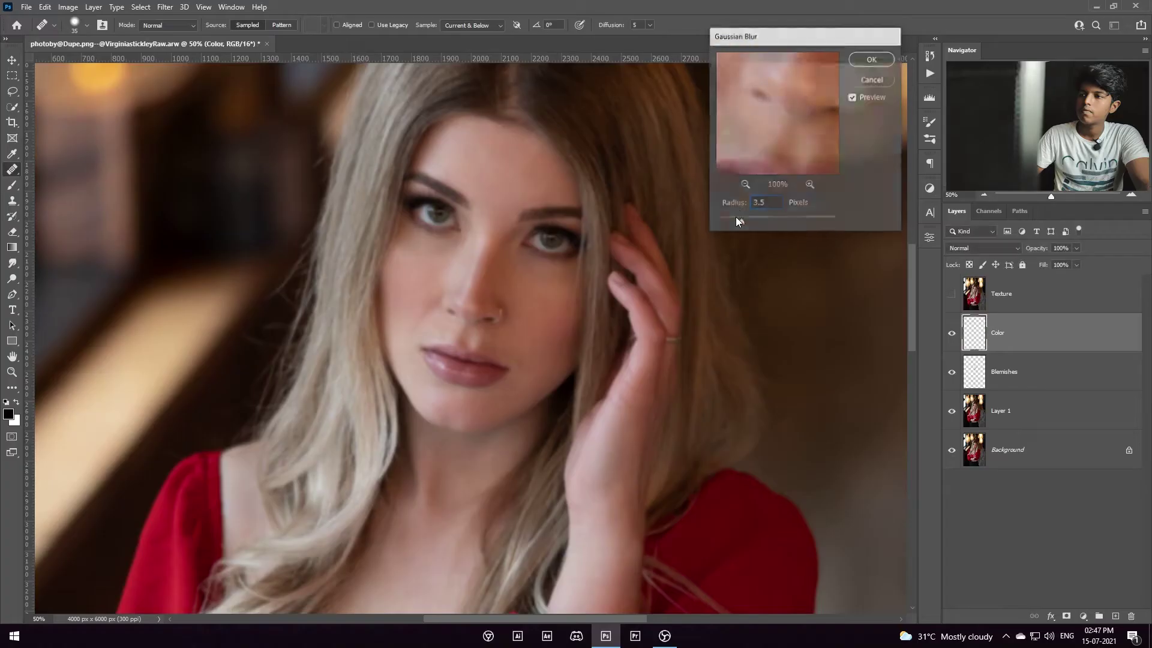
{"action": "key", "text": "Return"}
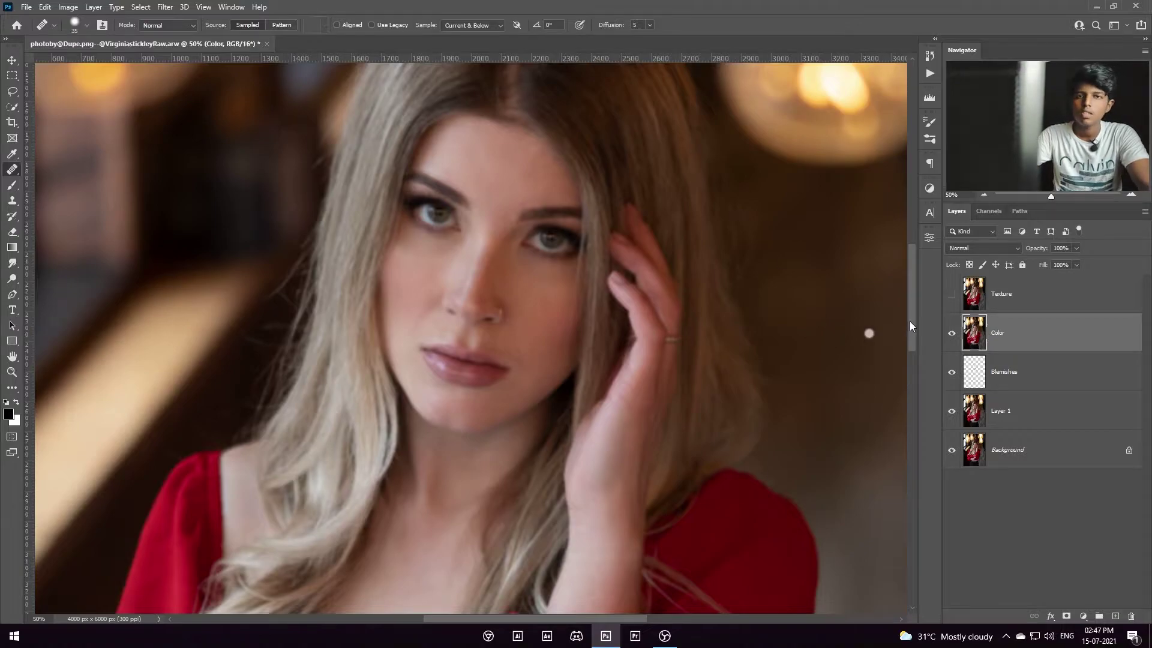
Step: Select the Texture layer and turn its visibility back on
{"action": "left_click", "coordinate": [1011, 305]}
{"action": "left_click", "coordinate": [951, 293]}
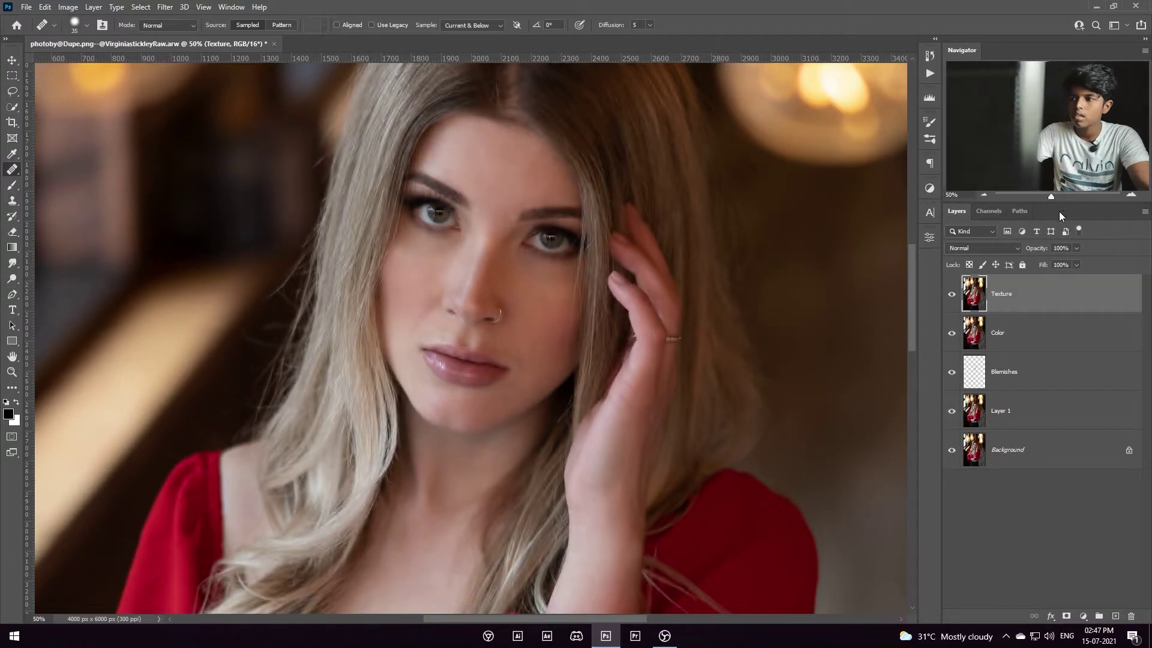
Step: Run Apply Image on the Texture layer with Color as source layer, Subtract blending, scale 2 and offset 128
{"action": "left_click", "coordinate": [68, 6]}
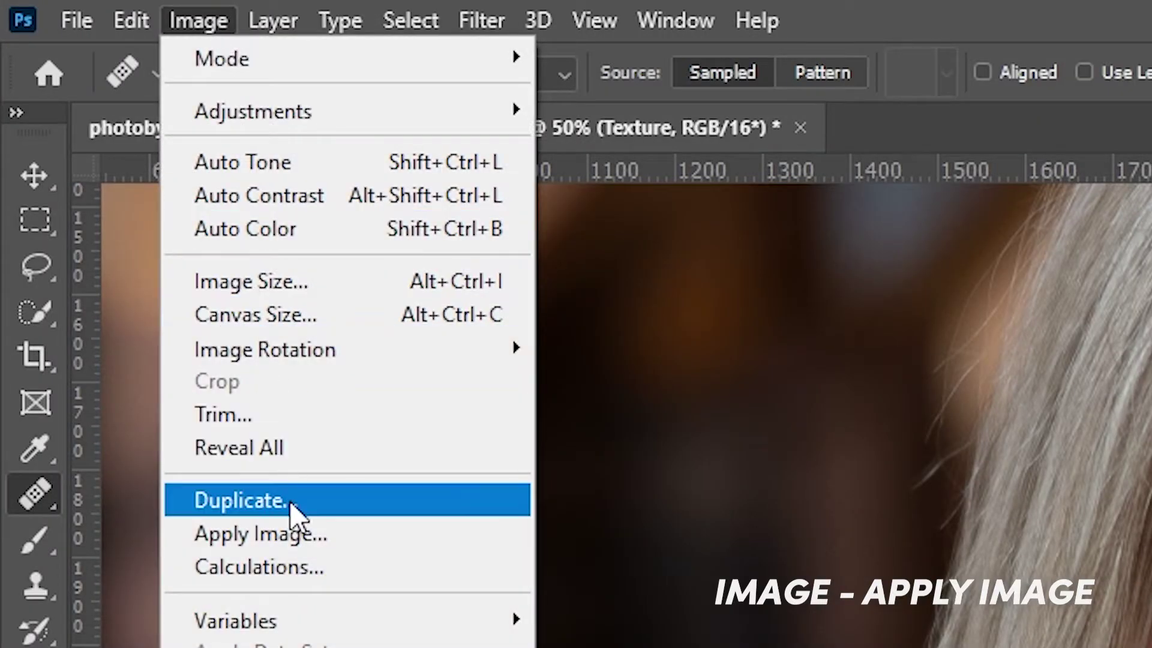
{"action": "left_click", "coordinate": [90, 186]}
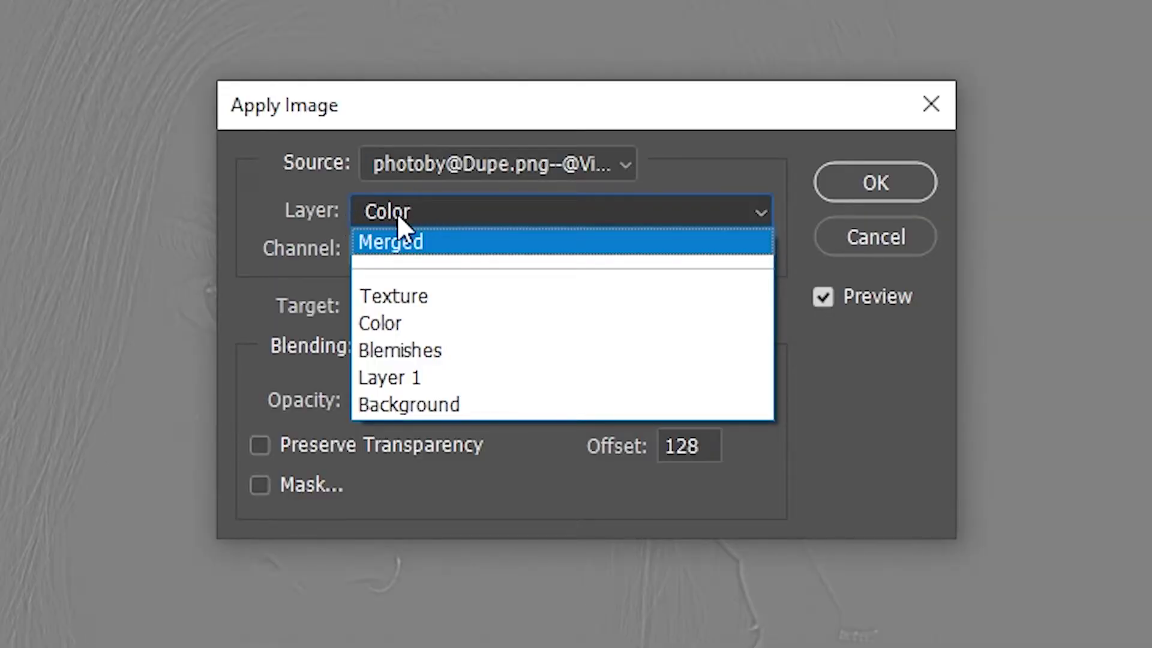
{"action": "left_click", "coordinate": [433, 324]}
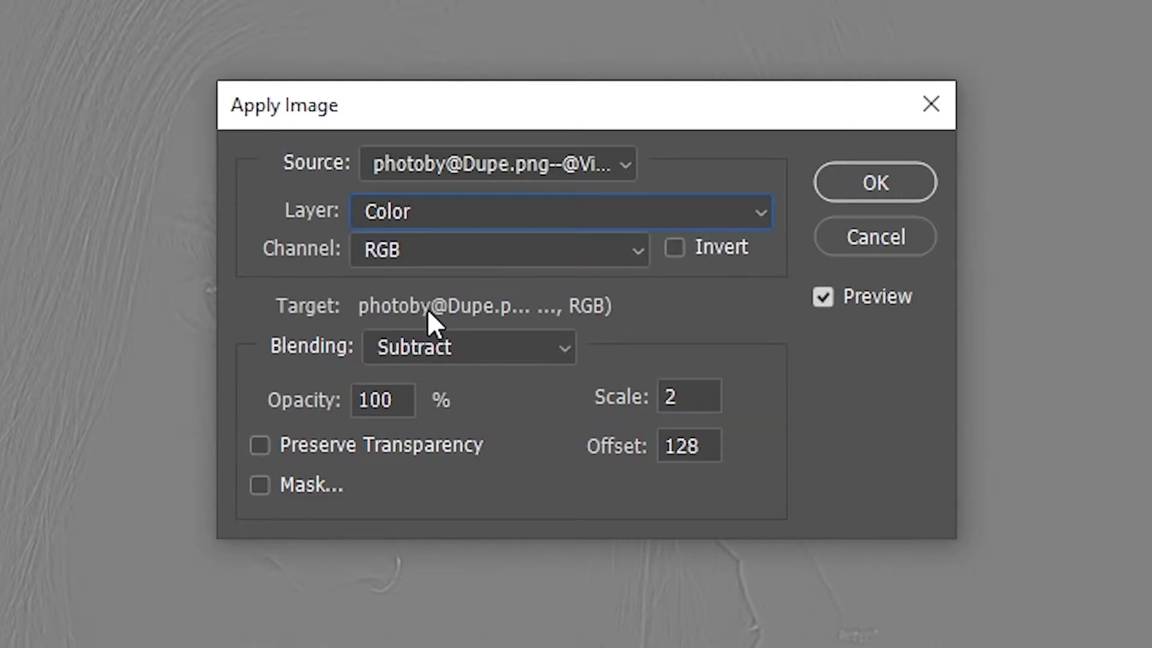
{"action": "left_click", "coordinate": [433, 335]}
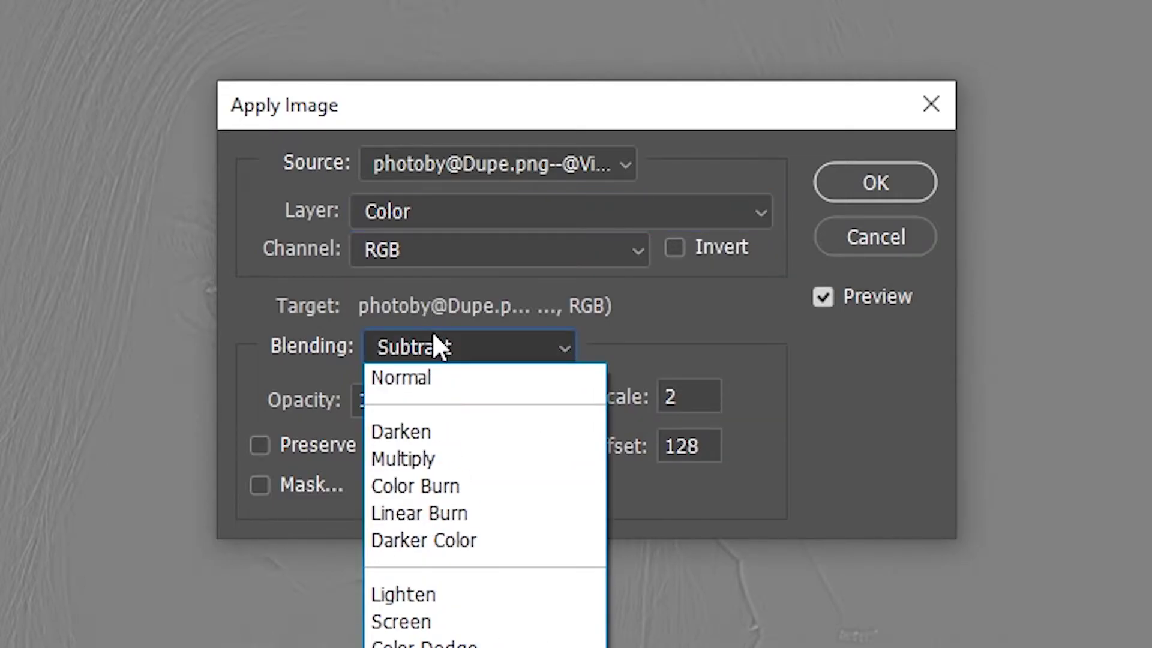
{"action": "key", "text": "h"}
{"action": "key", "text": "h"}
{"action": "key", "text": "s"}
{"action": "key", "text": "Return"}
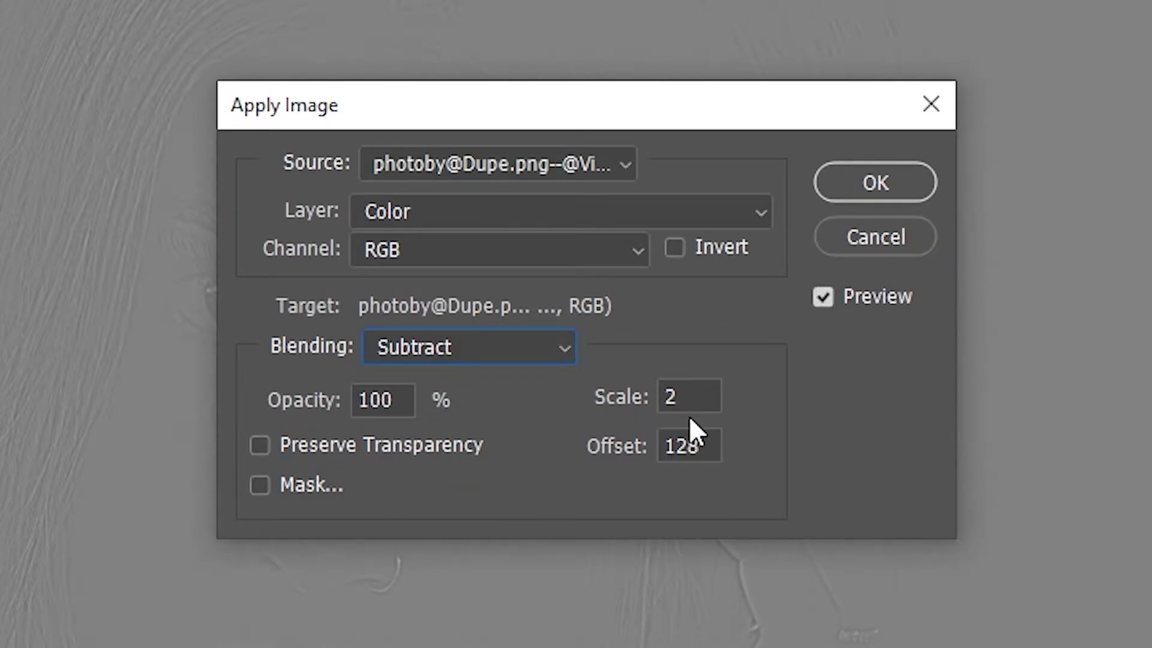
{"action": "left_click", "coordinate": [882, 181]}
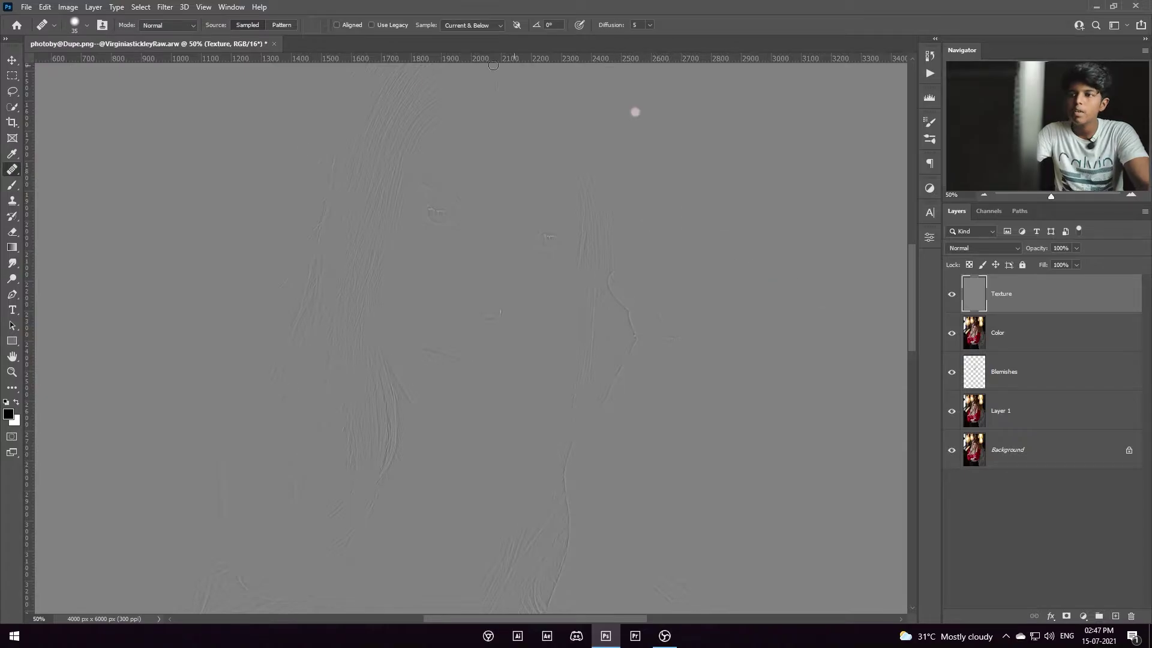
Step: Set the Texture layer's blend mode to Linear Light and compare the portrait with that layer hidden and shown
{"action": "left_click", "coordinate": [11, 372]}
{"action": "left_click", "coordinate": [453, 248]}
{"action": "left_click", "coordinate": [451, 245]}
{"action": "right_click", "coordinate": [453, 206]}
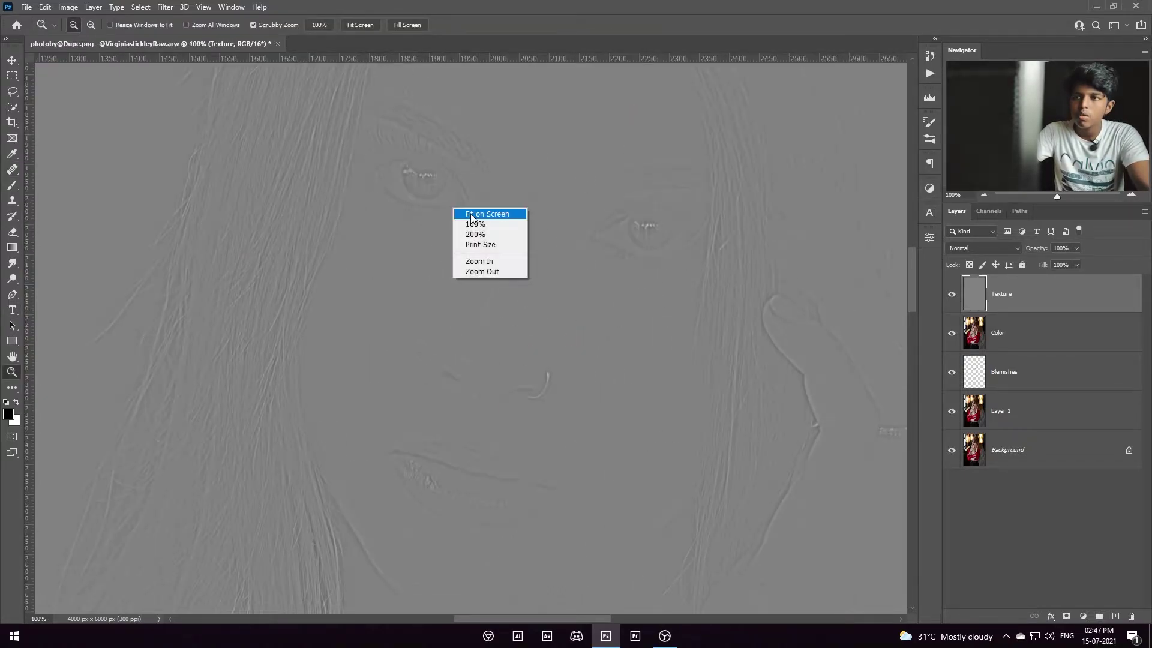
{"action": "left_click", "coordinate": [973, 247]}
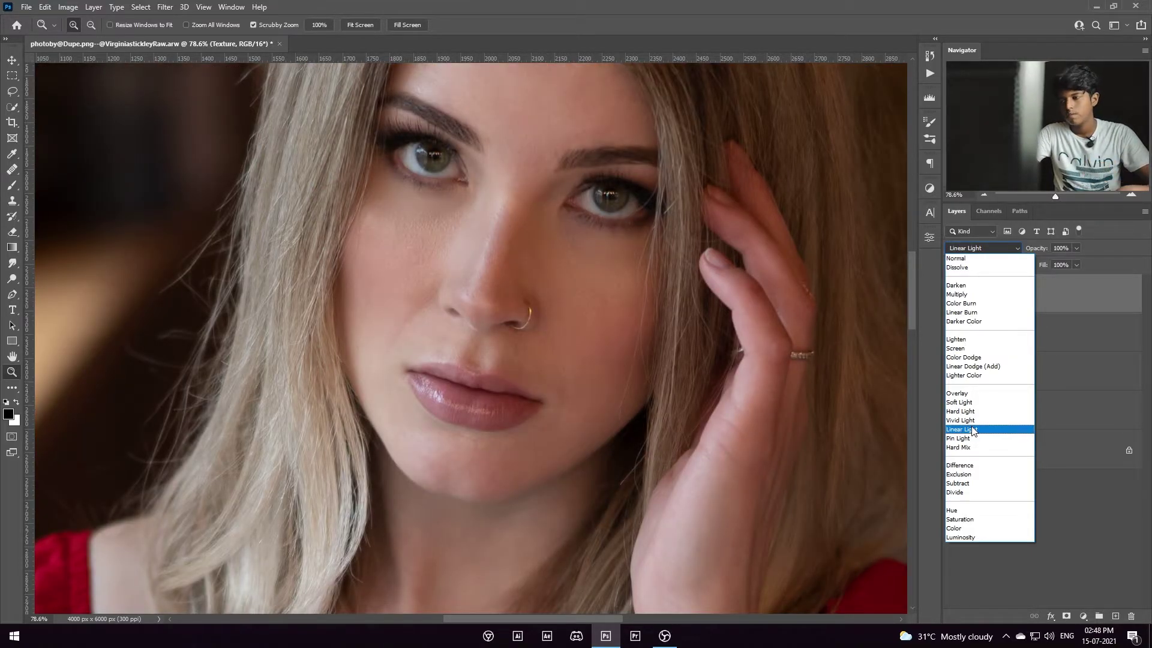
{"action": "left_click", "coordinate": [972, 430]}
{"action": "left_click", "coordinate": [950, 297]}
{"action": "left_click", "coordinate": [951, 297]}
{"action": "left_click", "coordinate": [950, 297]}
{"action": "left_click", "coordinate": [950, 297]}
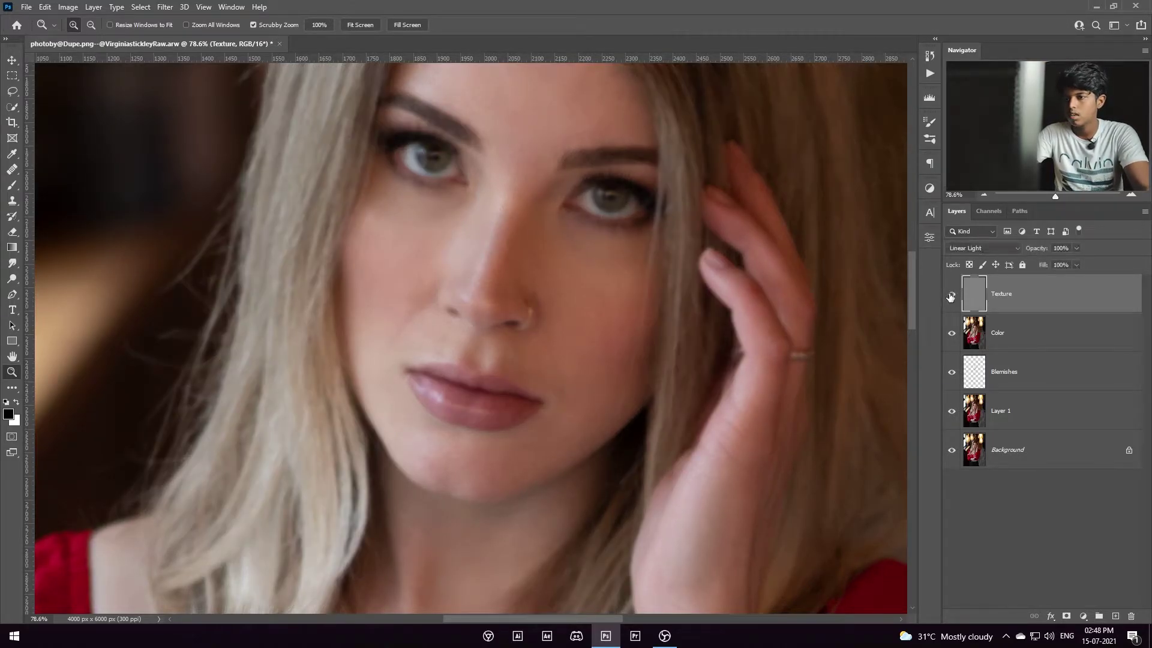
Step: Group the Texture and Color layers, rename the group Freq. Sep. and select the Color layer inside it
{"action": "left_click", "coordinate": [1058, 341], "text": "shift"}
{"action": "key", "text": "ctrl+g"}
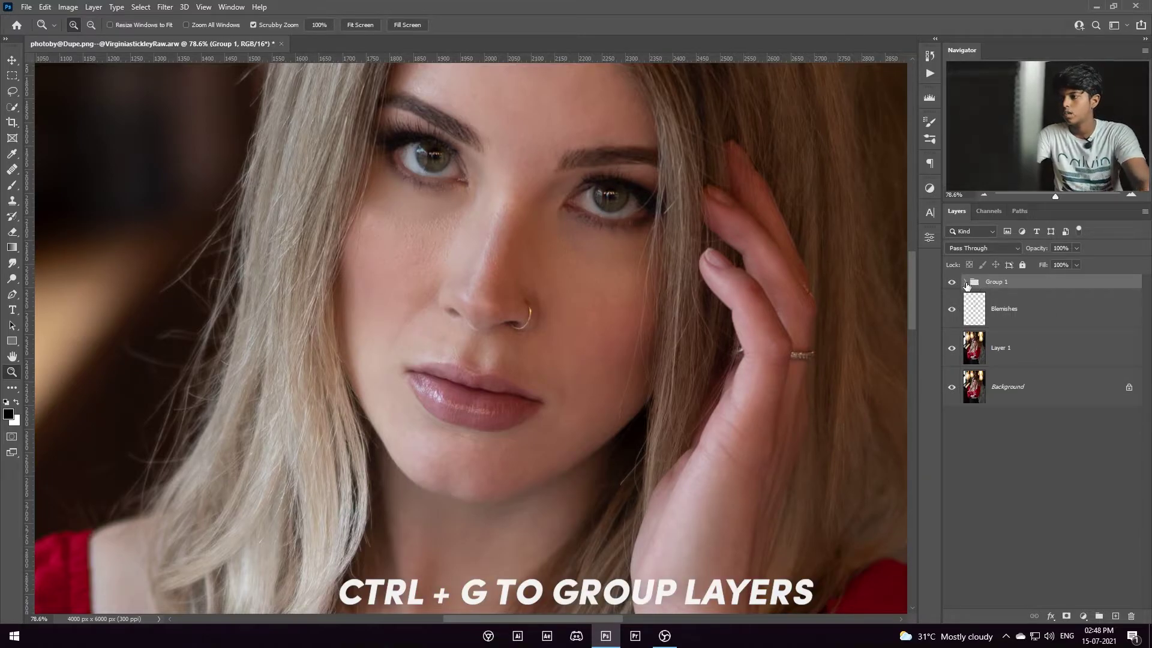
{"action": "double_click", "coordinate": [997, 282]}
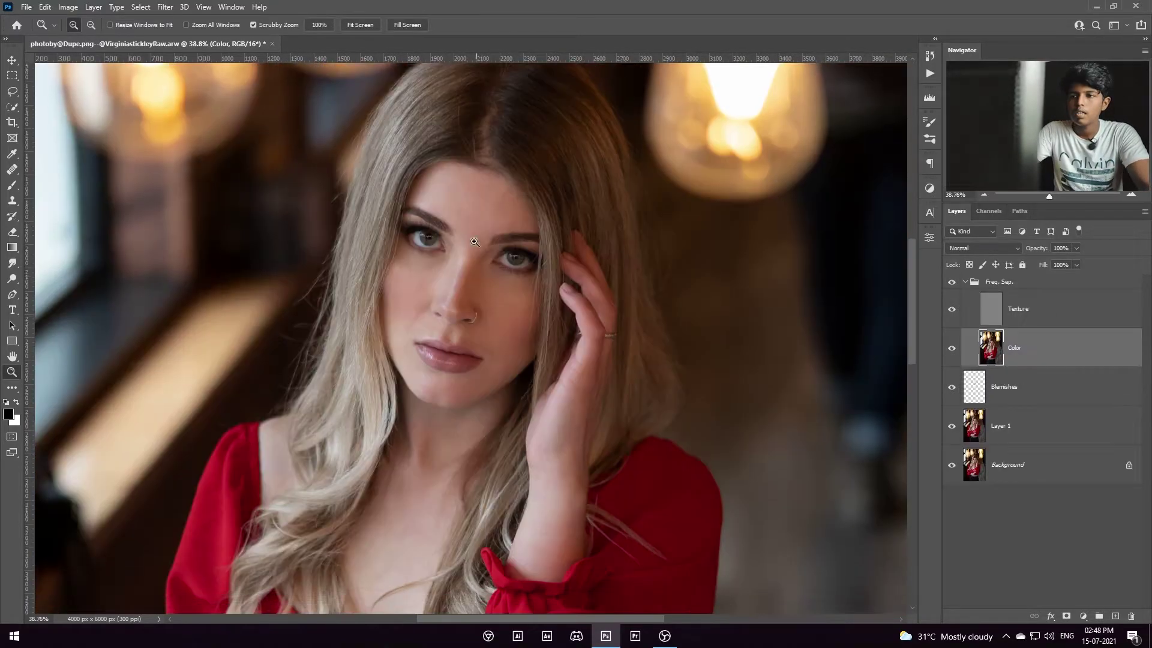
Step: Outline the forehead skin between the hairline and the eyebrows with the Lasso tool on the Color layer
{"action": "left_click_drag", "start_coordinate": [456, 203], "coordinate": [493, 202]}
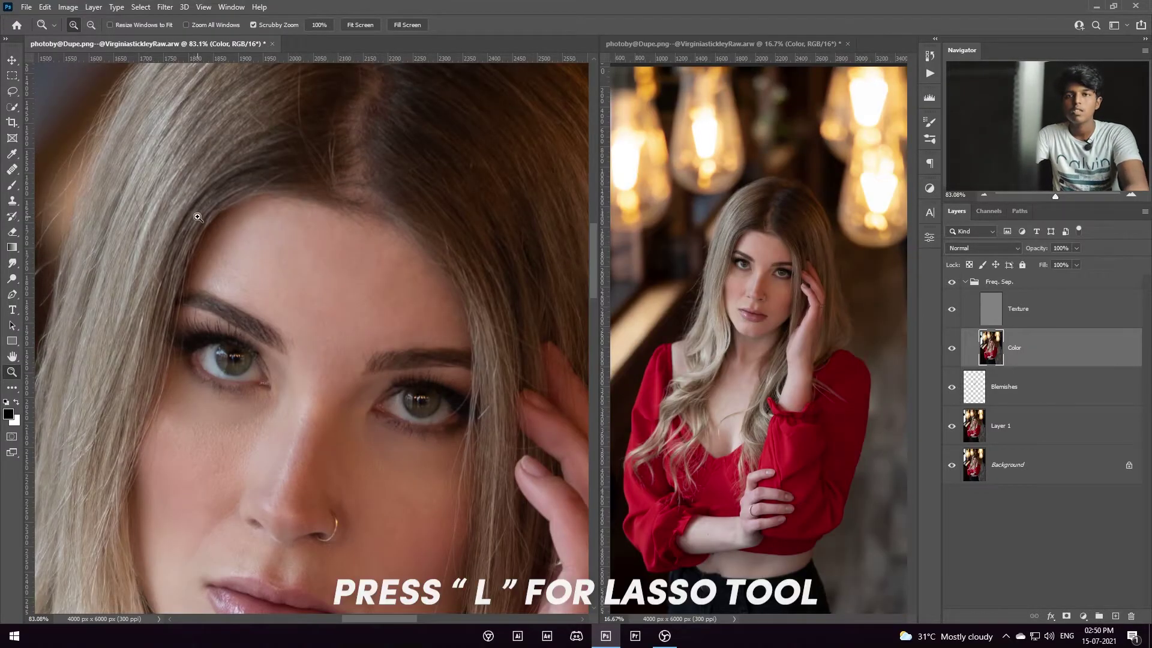
{"action": "key", "text": "l"}
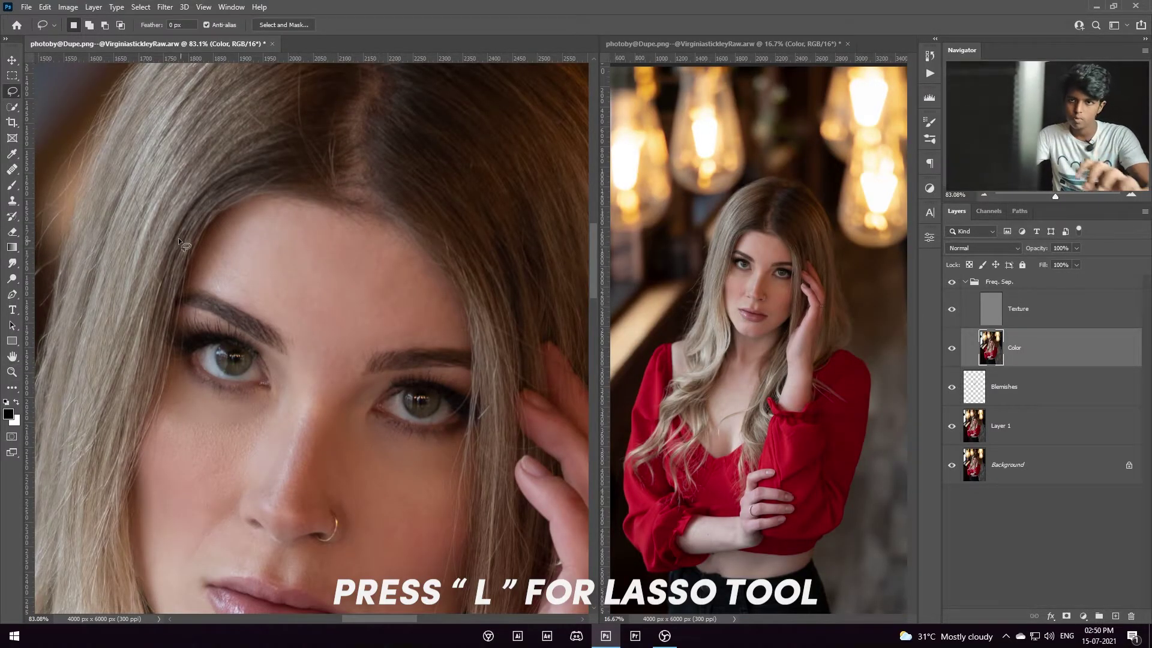
{"action": "mouse_move", "coordinate": [204, 267]}
{"action": "left_mouse_down"}
{"action": "mouse_move", "coordinate": [242, 210]}
{"action": "mouse_move", "coordinate": [291, 205]}
{"action": "mouse_move", "coordinate": [362, 224]}
{"action": "mouse_move", "coordinate": [418, 254]}
{"action": "mouse_move", "coordinate": [452, 302]}
{"action": "mouse_move", "coordinate": [454, 333]}
{"action": "mouse_move", "coordinate": [391, 344]}
{"action": "left_mouse_up"}
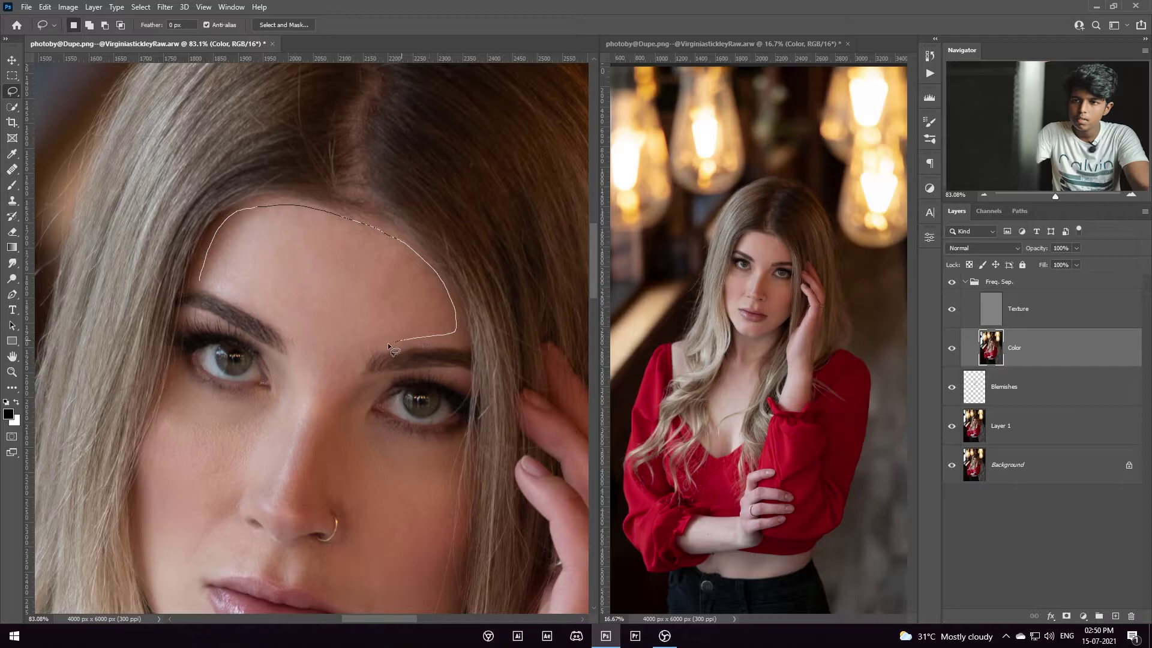
{"action": "left_click_drag", "start_coordinate": [237, 292], "coordinate": [201, 280]}
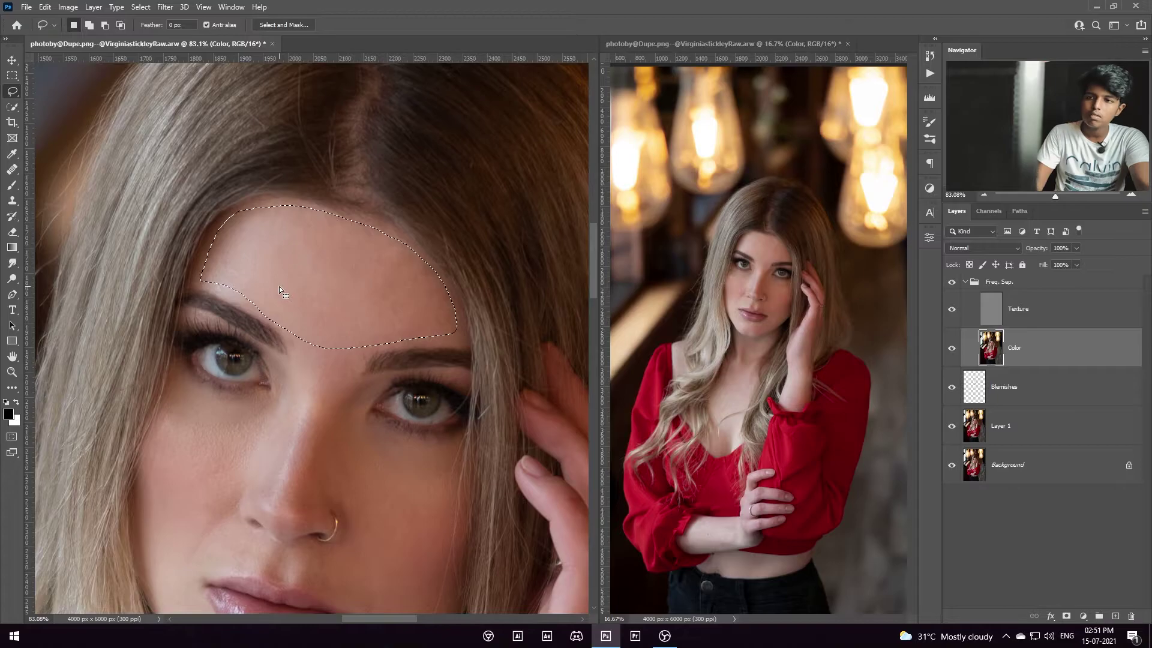
{"action": "scroll", "coordinate": [290, 526], "scroll_direction": "down", "scroll_amount": 3}
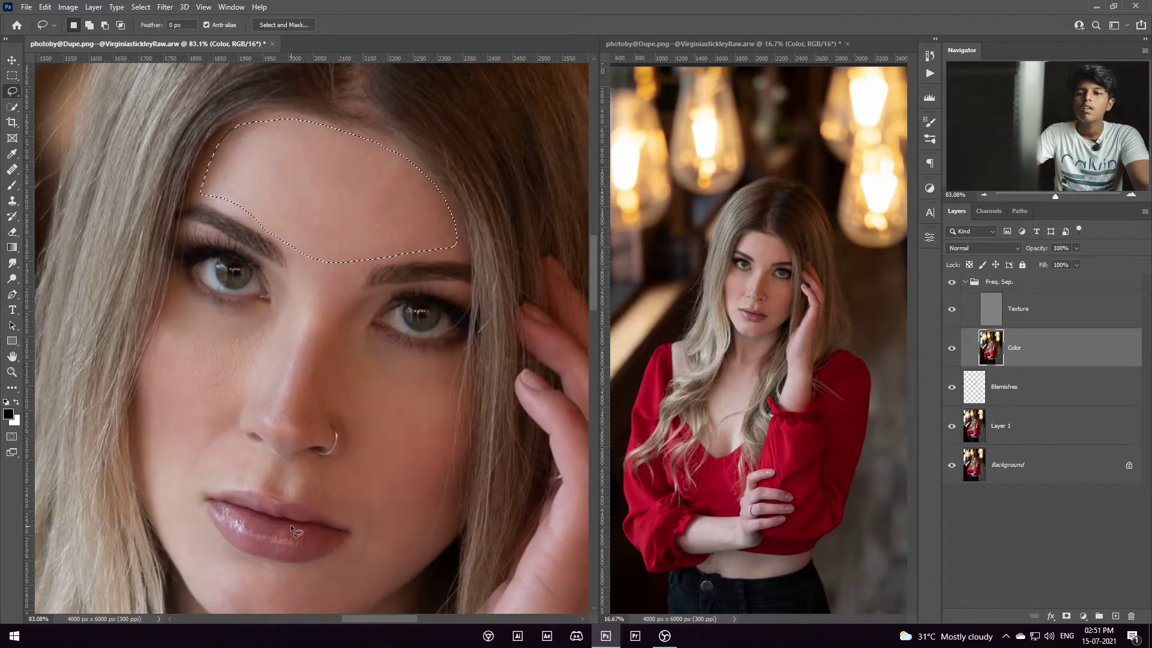
{"action": "scroll", "coordinate": [293, 522], "scroll_direction": "up", "scroll_amount": 1}
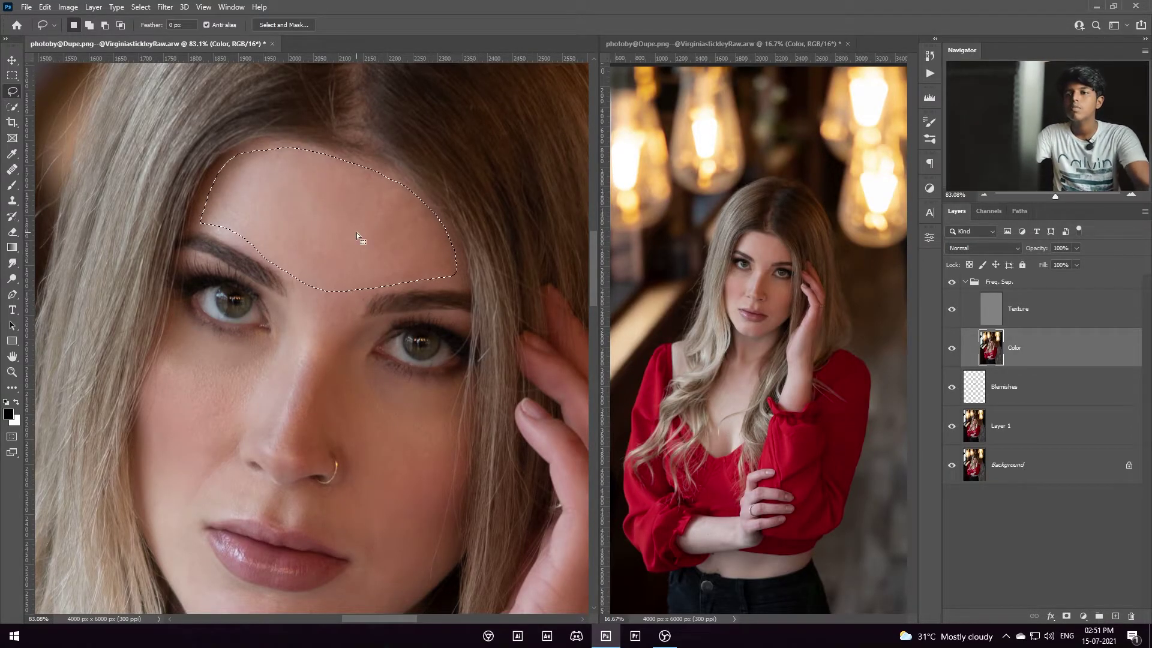
Step: Feather the forehead selection by 25 pixels
{"action": "right_click", "coordinate": [336, 224]}
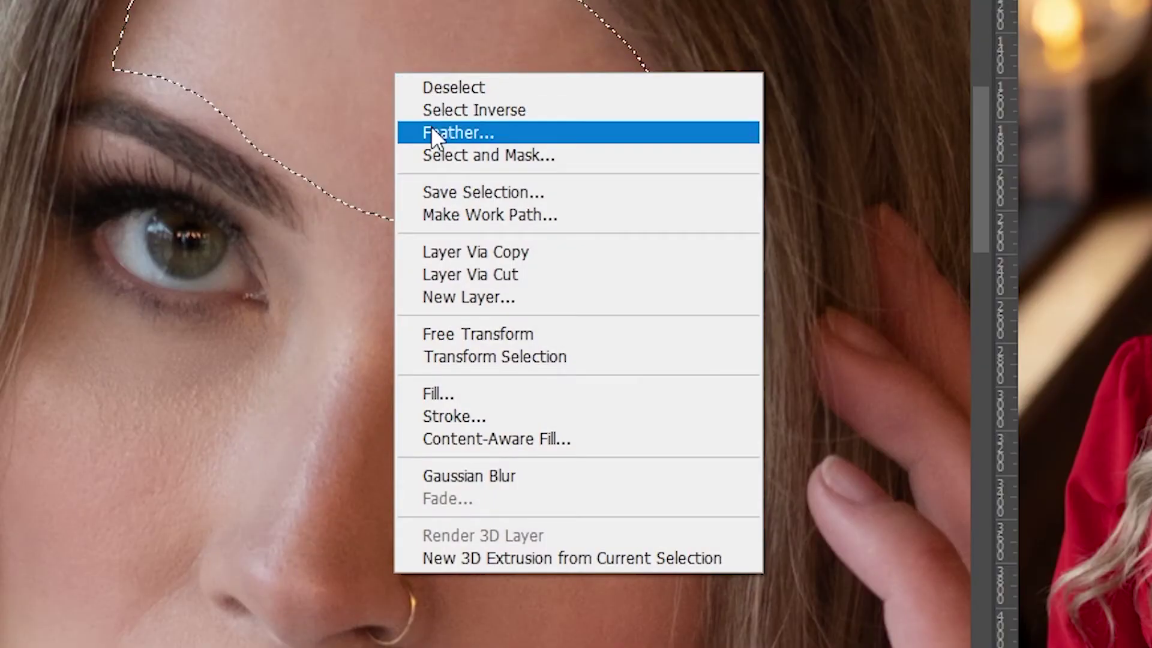
{"action": "left_click", "coordinate": [431, 131]}
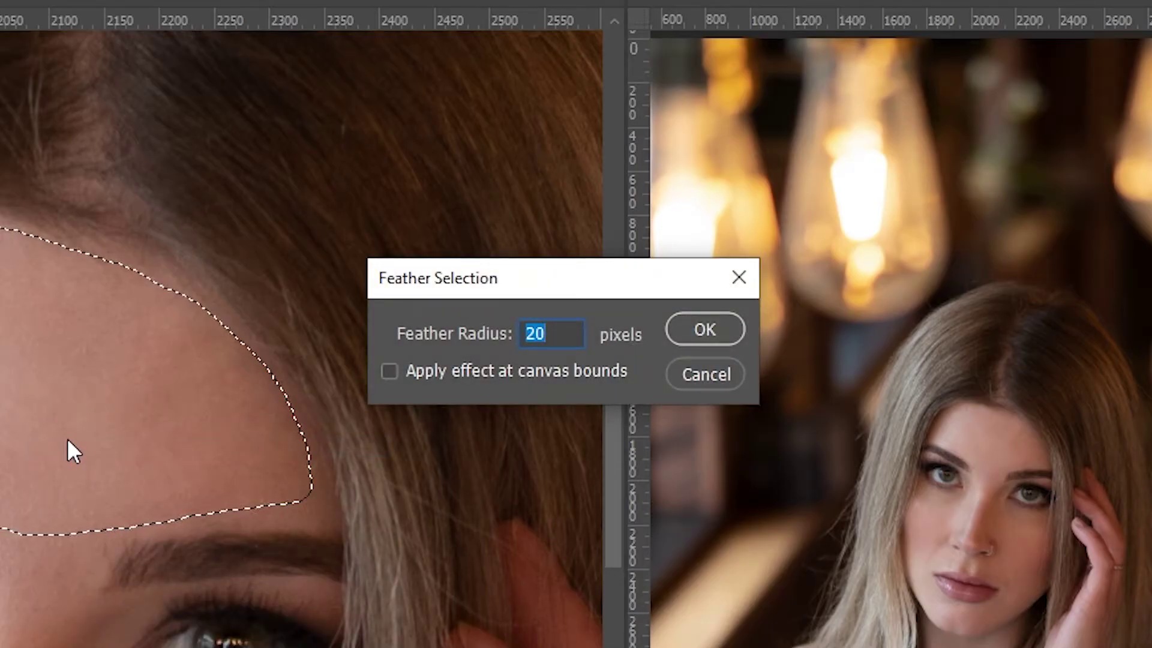
{"action": "type", "text": "25"}
{"action": "key", "text": "Return"}
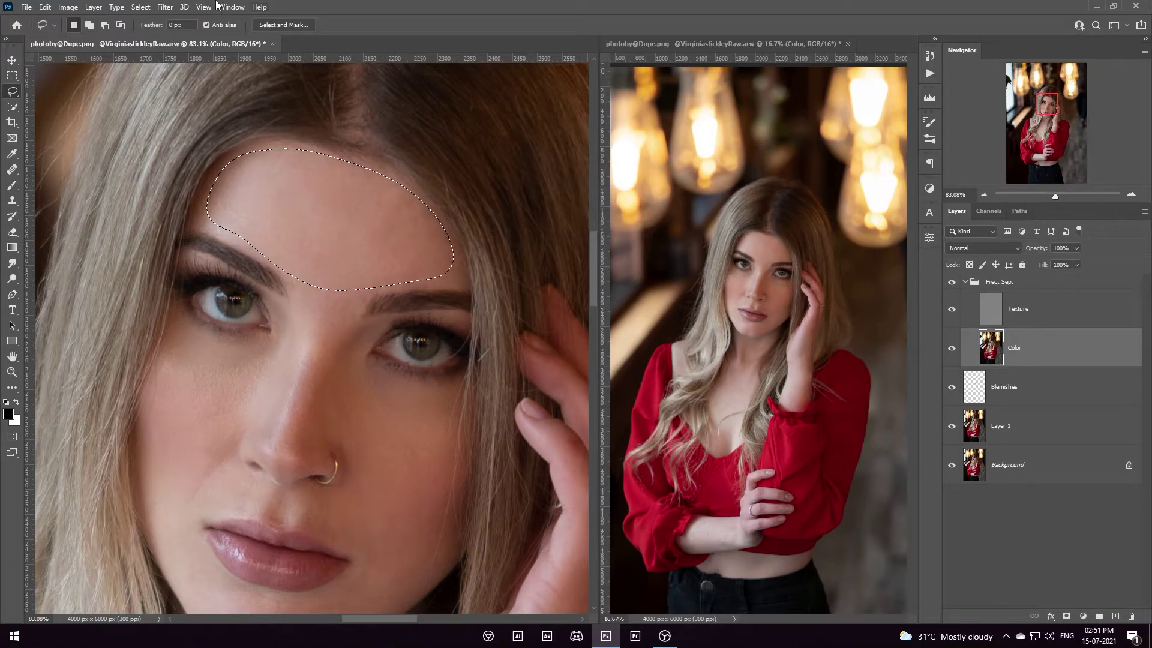
Step: Apply a Gaussian Blur with a 10-pixel radius to the selected forehead skin and deselect it
{"action": "left_click", "coordinate": [165, 6]}
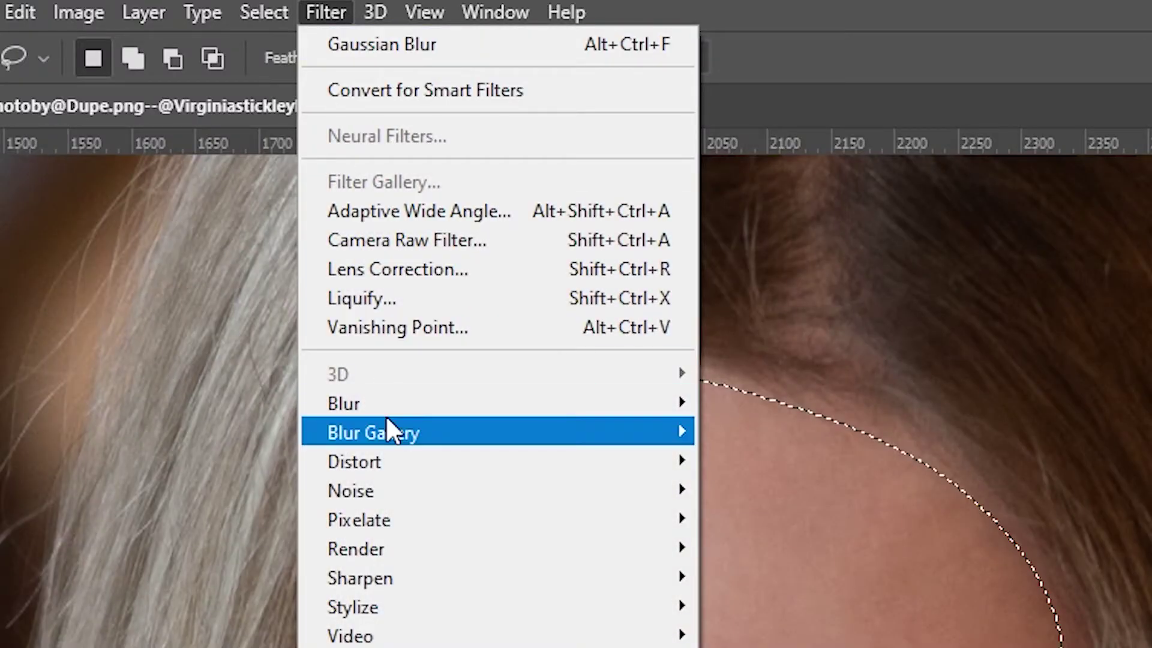
{"action": "mouse_move", "coordinate": [459, 402]}
{"action": "left_click", "coordinate": [742, 518]}
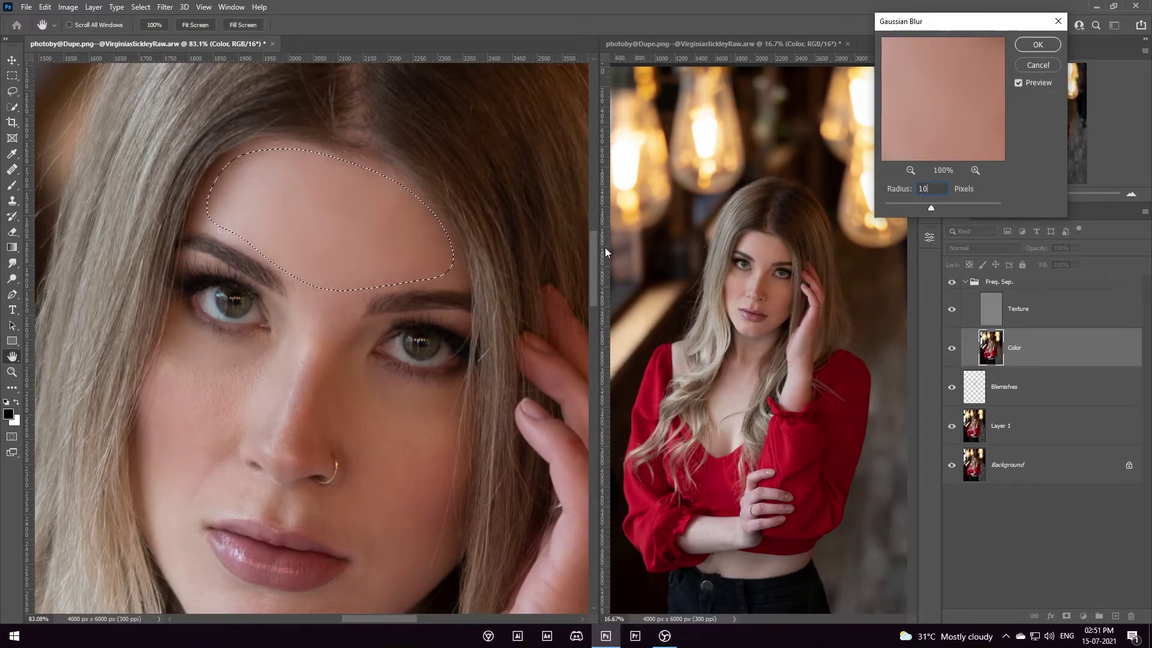
{"action": "key", "text": "Return"}
{"action": "key", "text": "ctrl+d"}
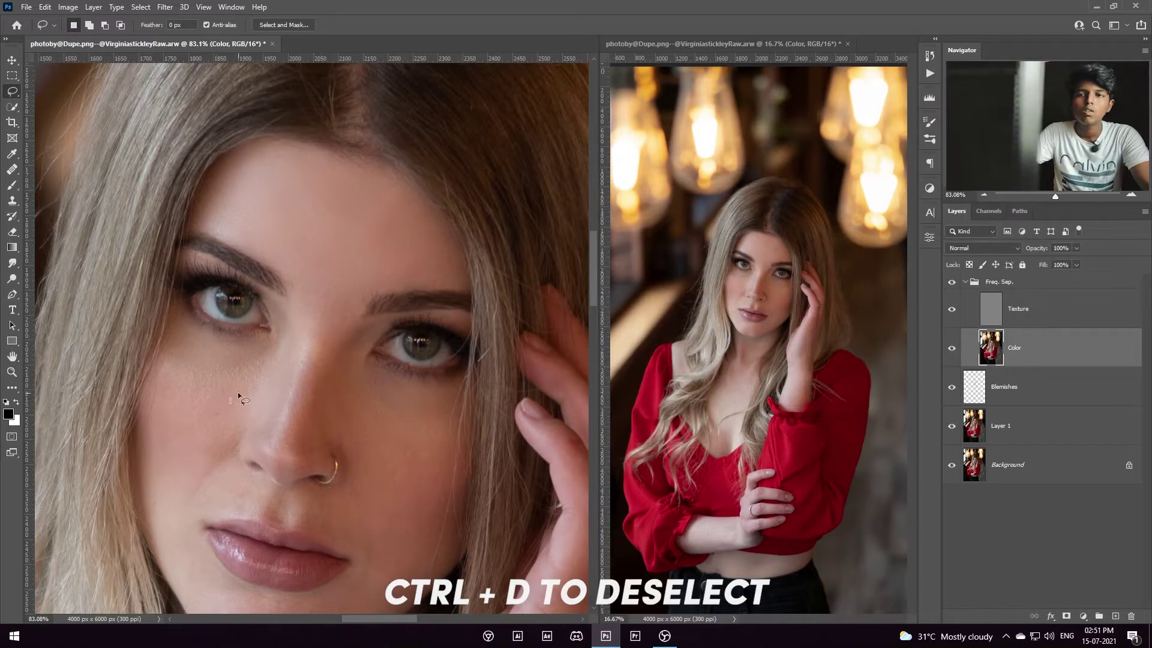
Step: Soften the bridge and tip of the nose with Gaussian Blur inside a feathered Lasso selection on the Color layer
{"action": "scroll", "coordinate": [288, 401], "scroll_direction": "down", "scroll_amount": 2}
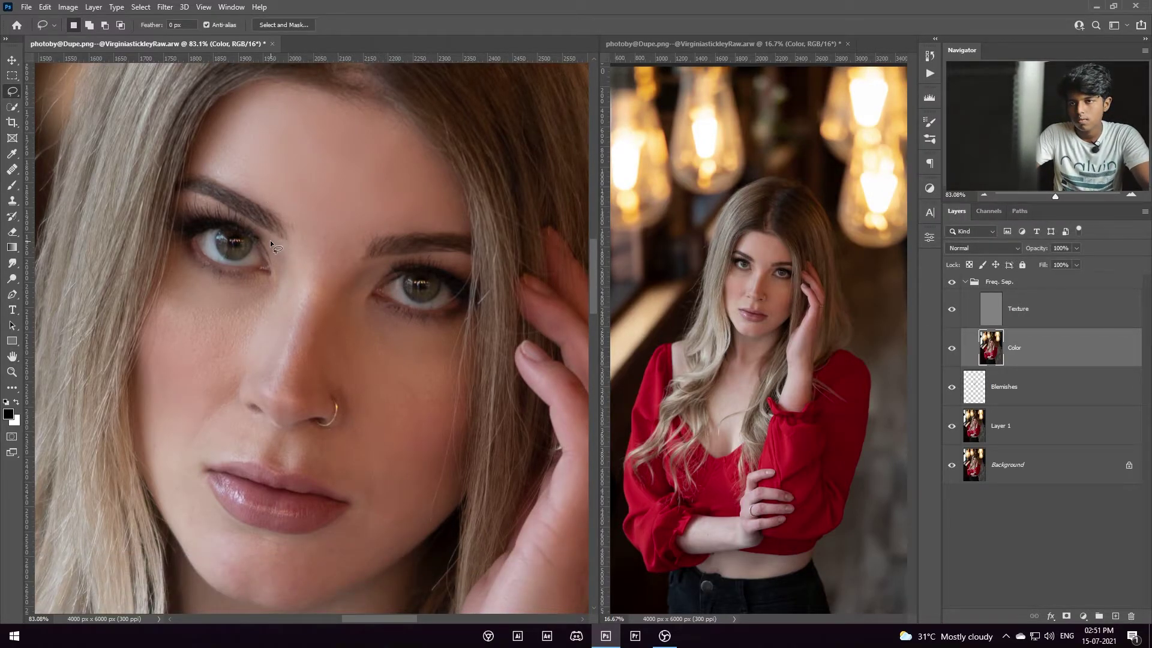
{"action": "left_click_drag", "start_coordinate": [271, 241], "coordinate": [275, 327]}
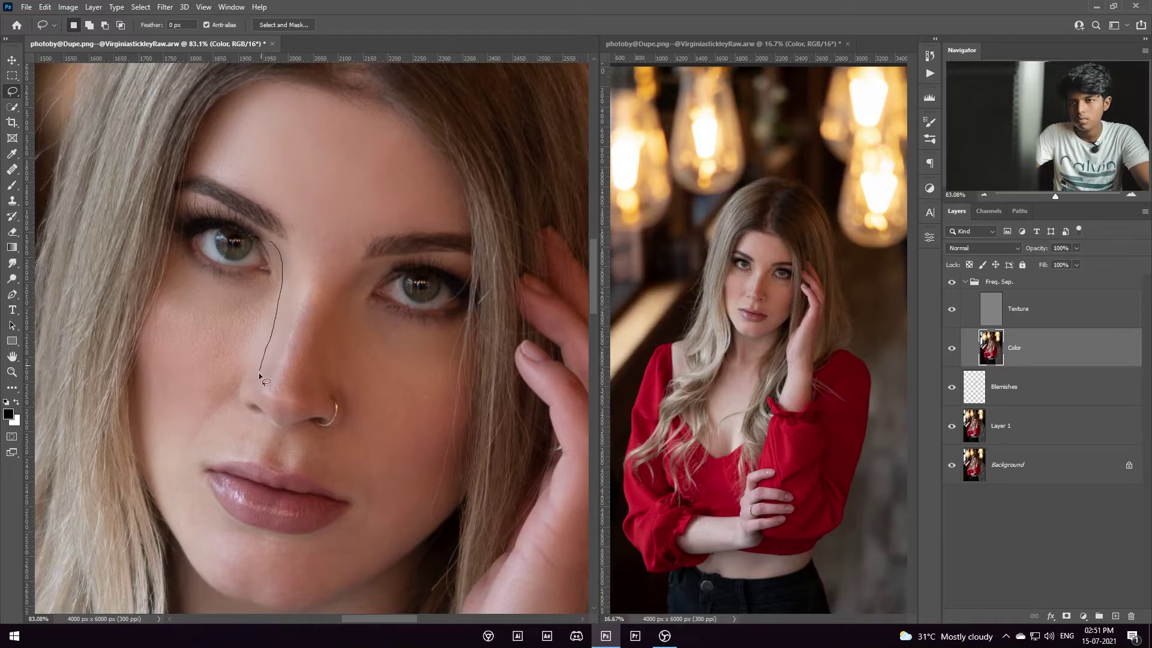
{"action": "mouse_move", "coordinate": [270, 401]}
{"action": "left_mouse_down"}
{"action": "mouse_move", "coordinate": [329, 405]}
{"action": "mouse_move", "coordinate": [328, 369]}
{"action": "left_mouse_up"}
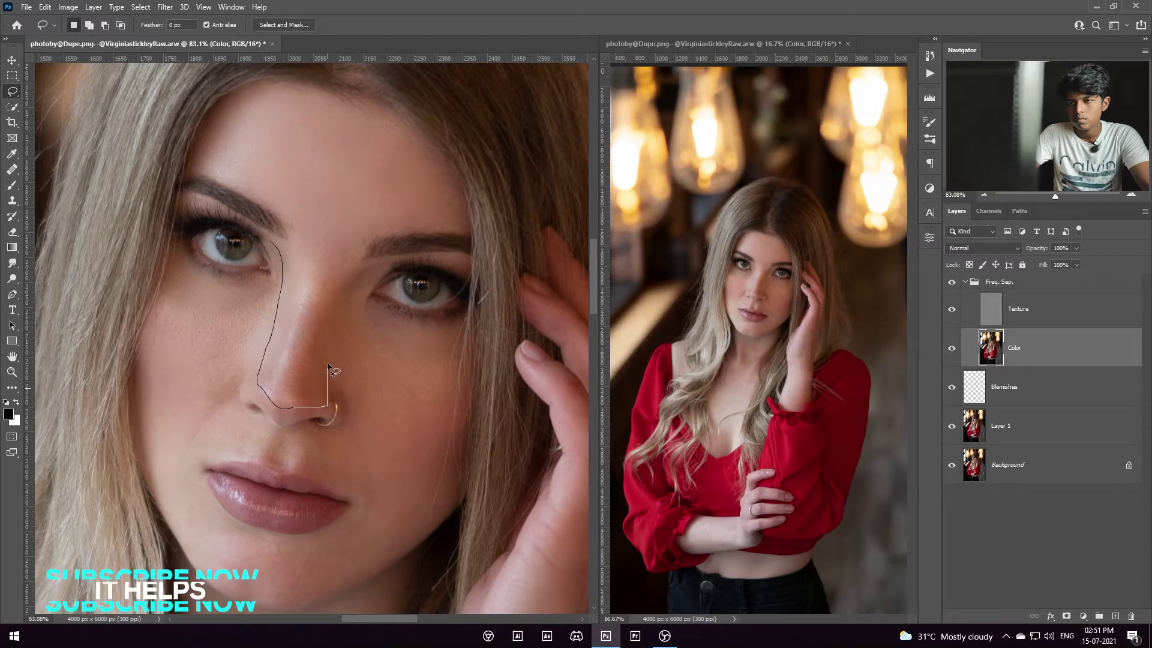
{"action": "mouse_move", "coordinate": [384, 267]}
{"action": "left_mouse_down"}
{"action": "mouse_move", "coordinate": [350, 260]}
{"action": "mouse_move", "coordinate": [327, 225]}
{"action": "mouse_move", "coordinate": [295, 241]}
{"action": "mouse_move", "coordinate": [258, 240]}
{"action": "left_mouse_up"}
{"action": "right_click", "coordinate": [305, 284]}
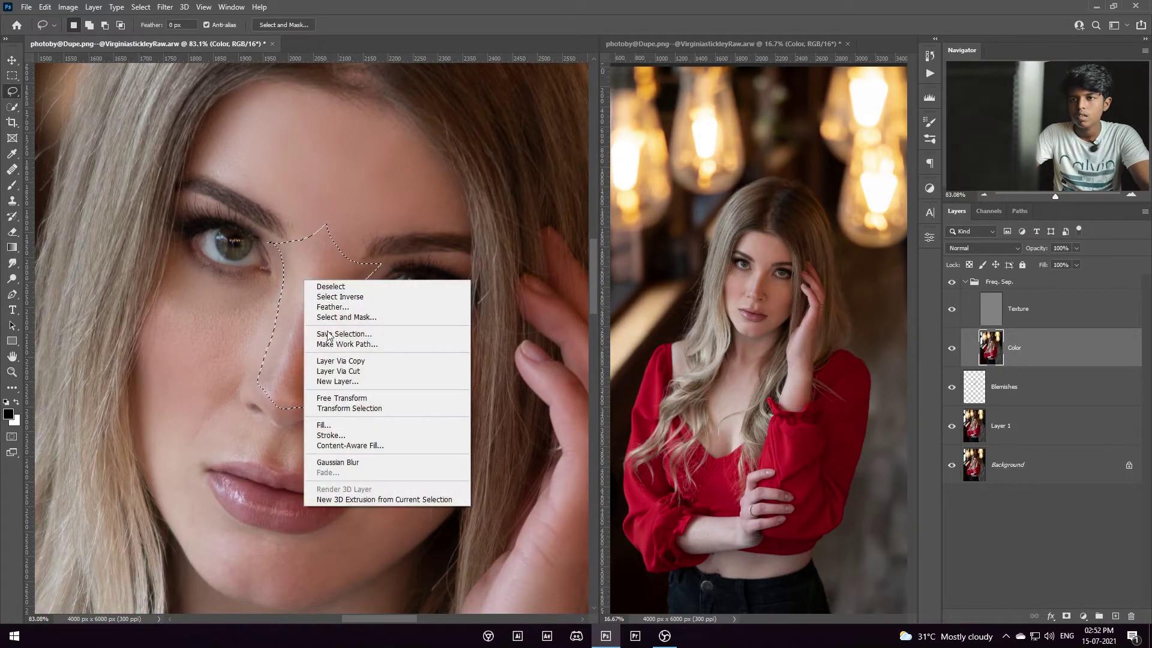
{"action": "left_click", "coordinate": [332, 305]}
{"action": "key", "text": "Return"}
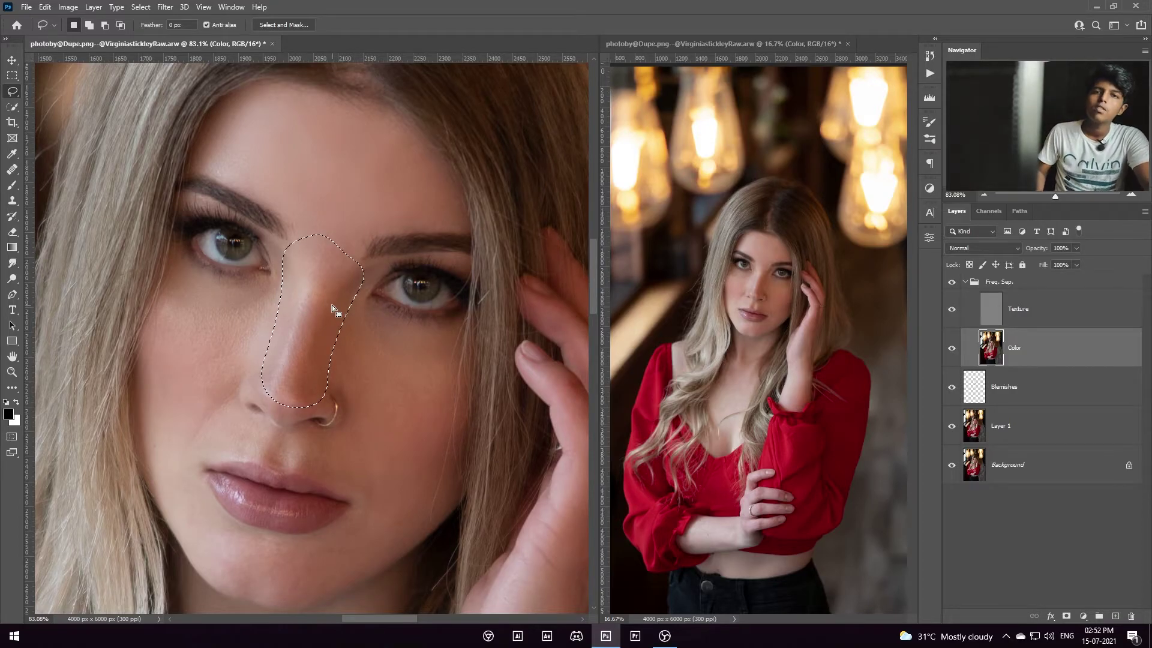
{"action": "left_click", "coordinate": [166, 7]}
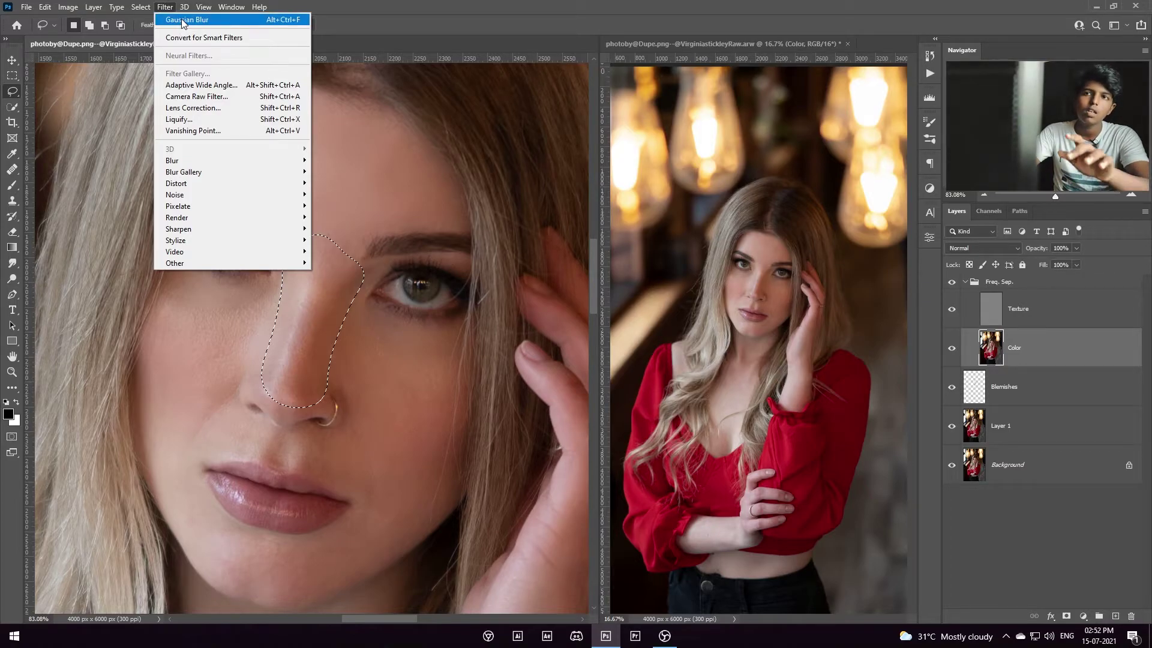
{"action": "left_click", "coordinate": [183, 20]}
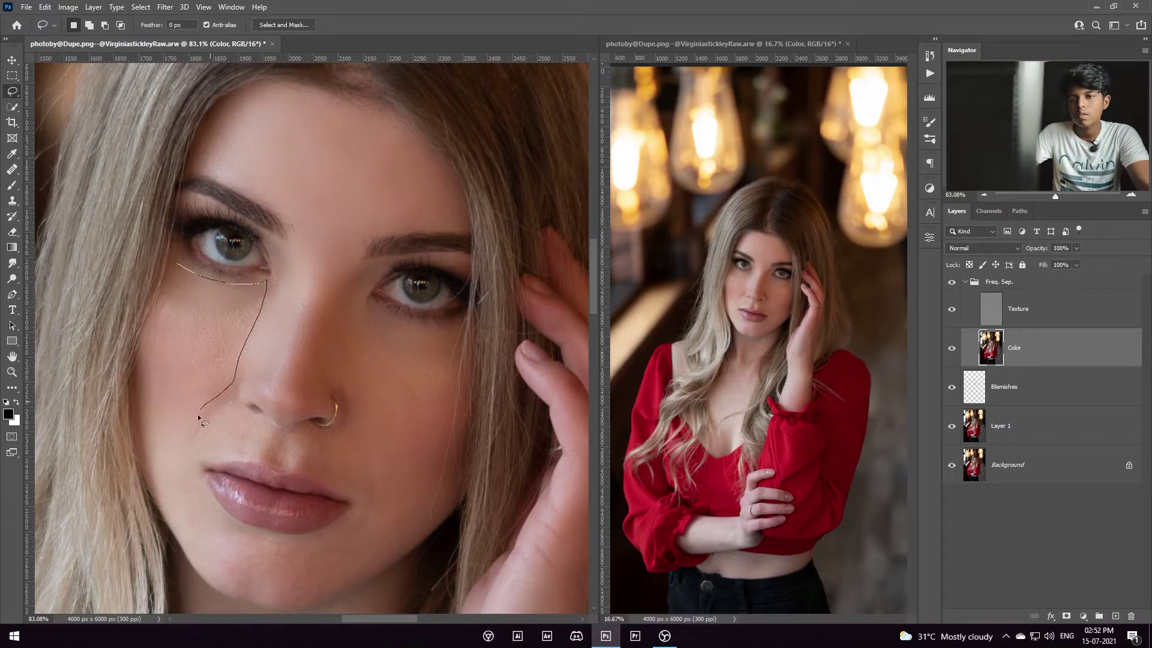
Step: Lasso the cheek below each eye in turn to smooth its skin on the Color layer
{"action": "mouse_move", "coordinate": [146, 423]}
{"action": "left_mouse_down"}
{"action": "mouse_move", "coordinate": [150, 300]}
{"action": "mouse_move", "coordinate": [178, 264]}
{"action": "left_mouse_up"}
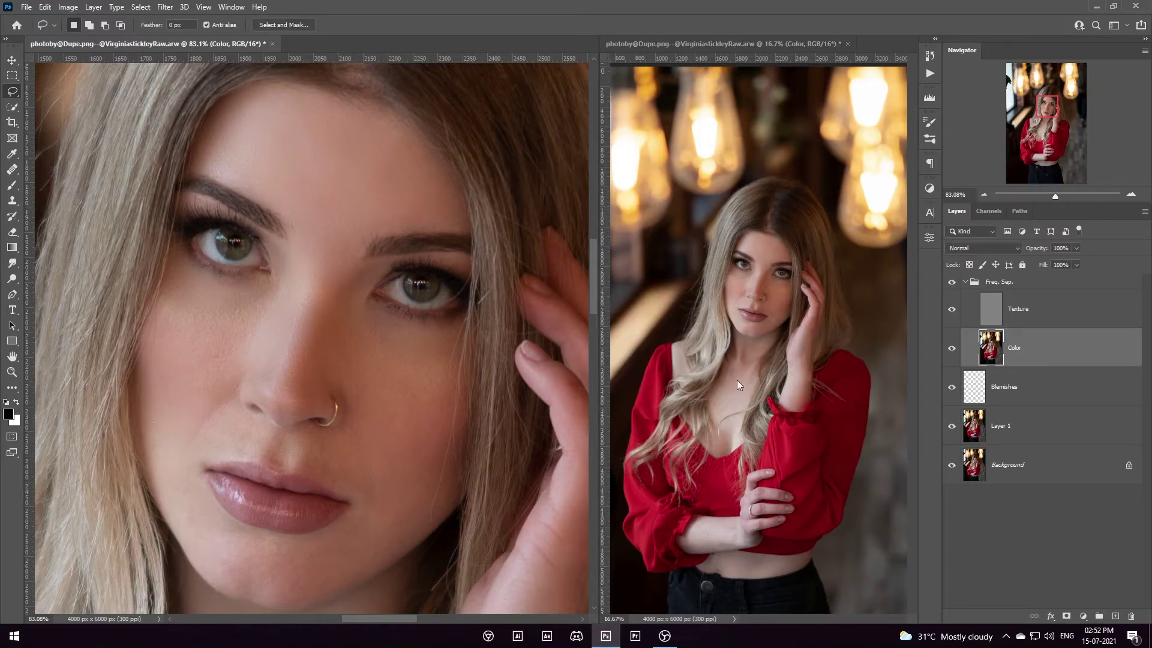
{"action": "left_click_drag", "start_coordinate": [366, 192], "coordinate": [355, 336]}
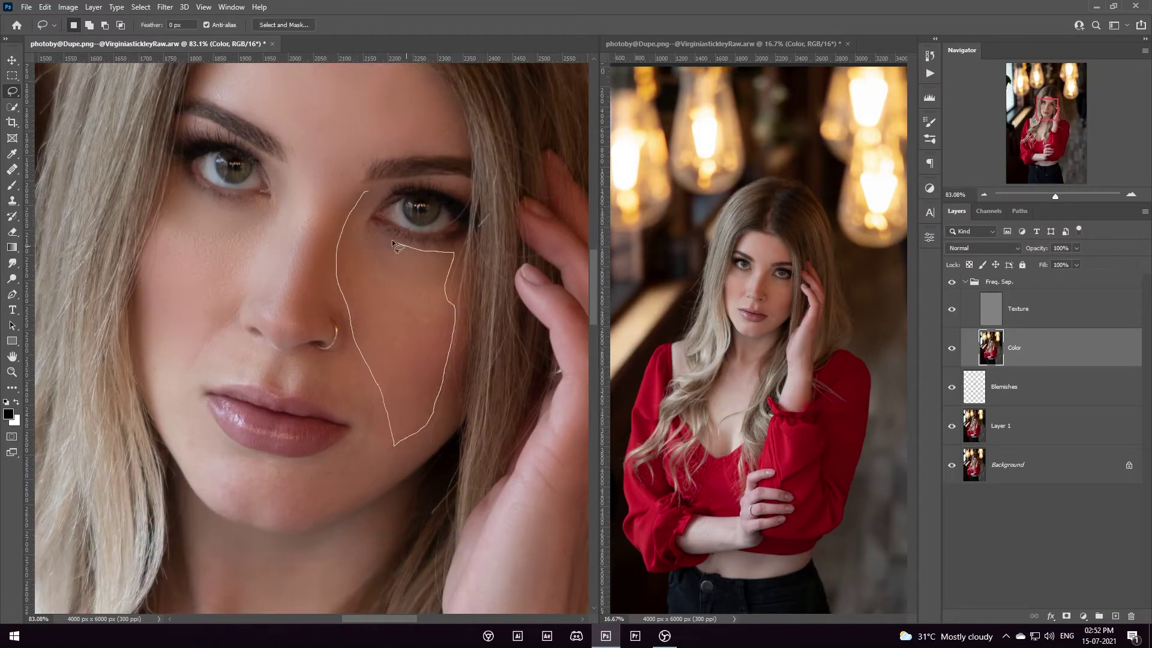
{"action": "left_click_drag", "start_coordinate": [392, 243], "coordinate": [387, 234]}
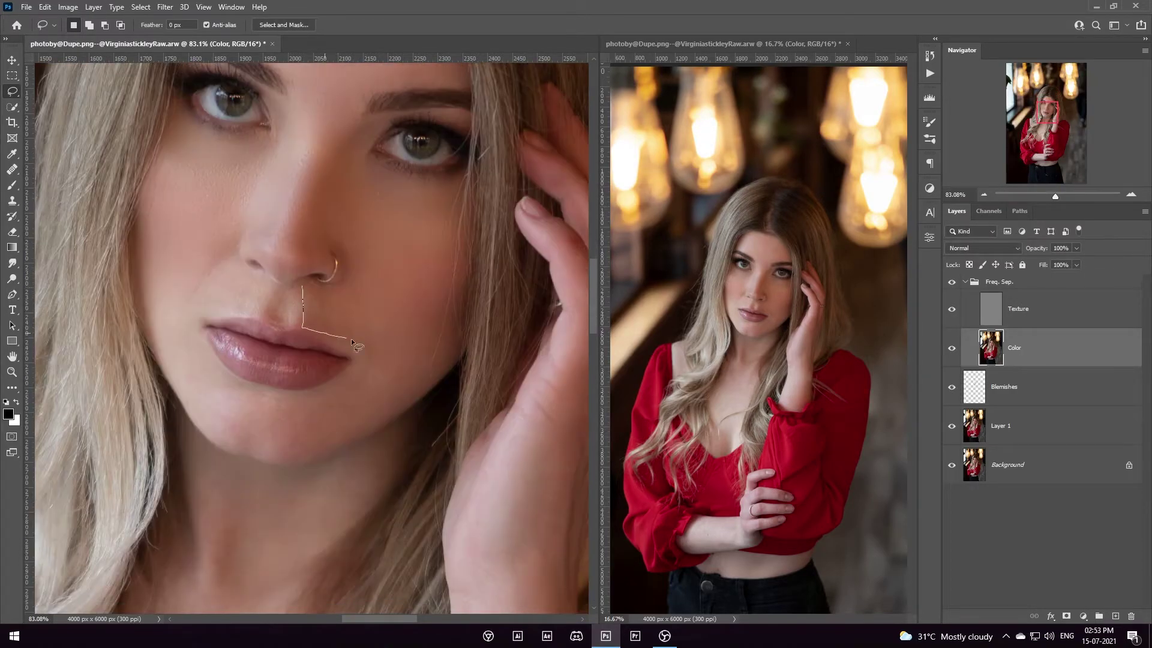
Step: Smooth the skin above the upper lip and around the chin using feathered Lasso selections on the Color layer
{"action": "right_click", "coordinate": [252, 298]}
{"action": "left_click", "coordinate": [267, 329]}
{"action": "key", "text": "Return"}
{"action": "left_click_drag", "start_coordinate": [199, 290], "coordinate": [247, 340]}
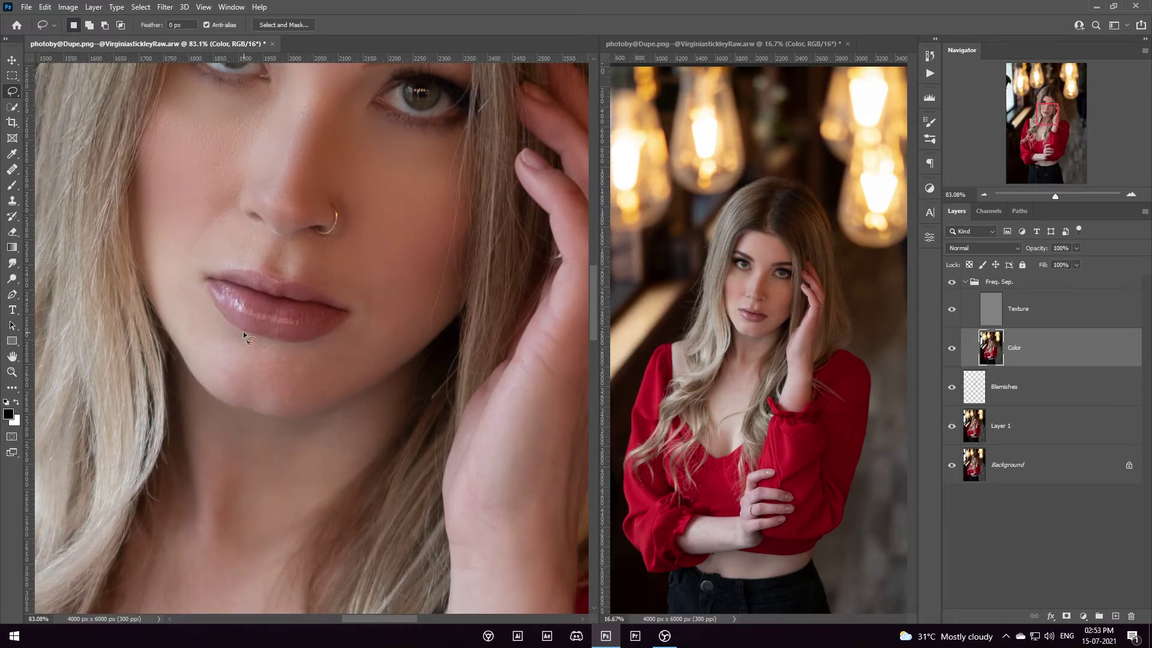
{"action": "scroll", "coordinate": [320, 307], "scroll_direction": "up", "scroll_amount": 5}
{"action": "key", "text": "z"}
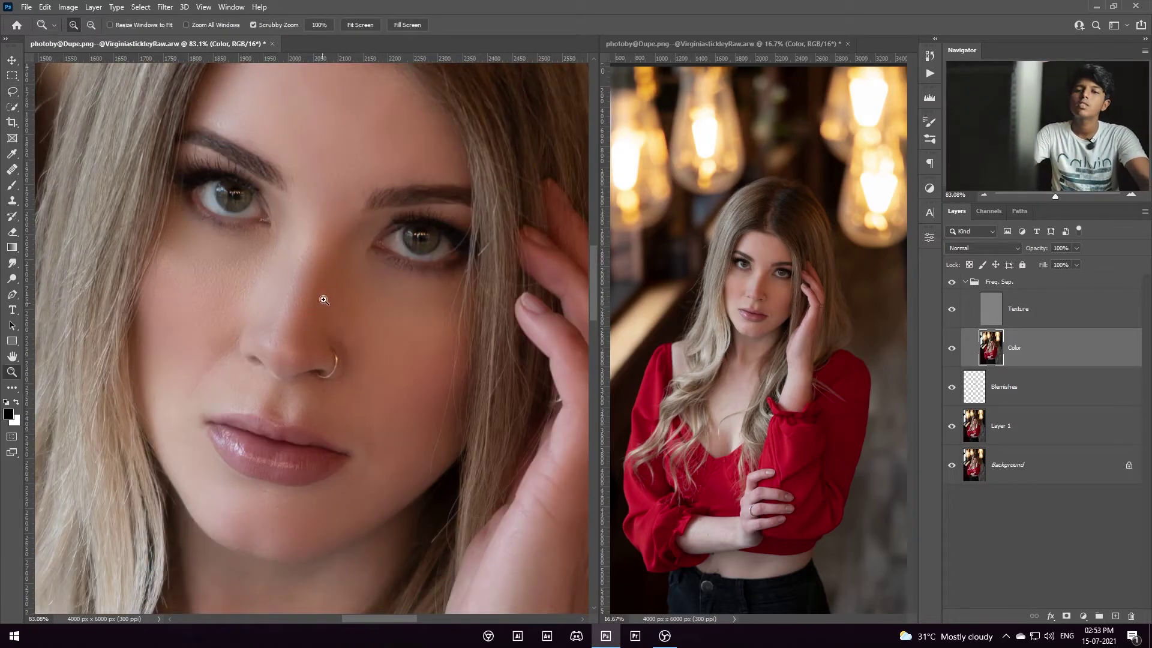
Step: Set the Freq. Sep. group's opacity to 75% and stamp all visible layers into a new layer named Bright Spot
{"action": "left_click", "coordinate": [317, 232], "text": "alt"}
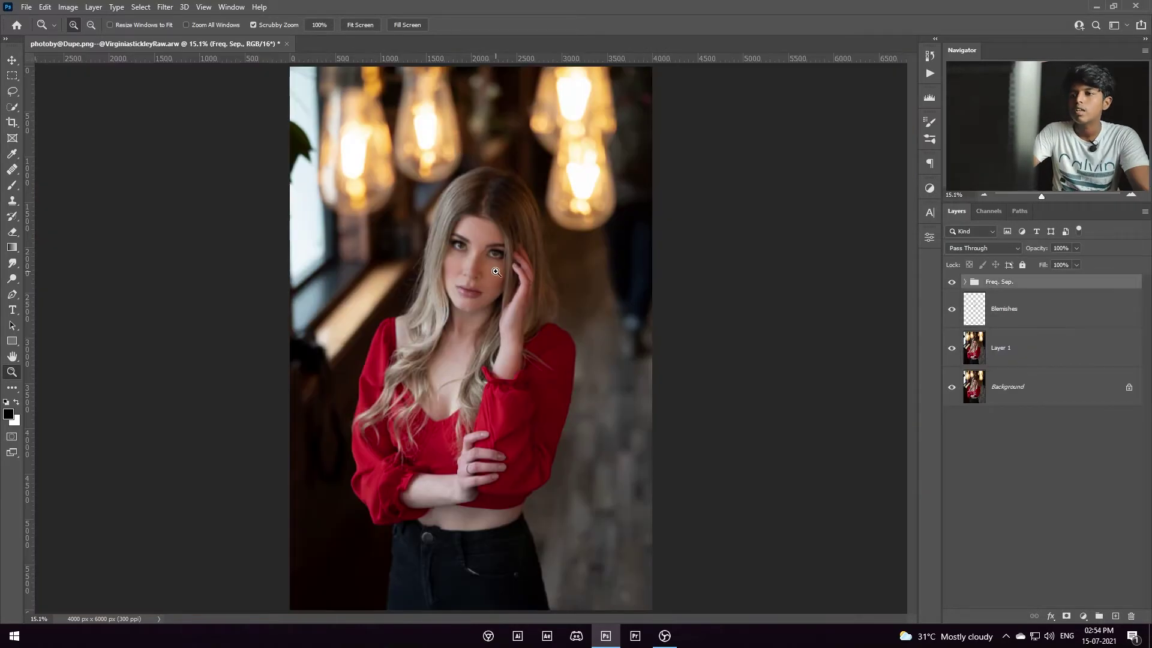
{"action": "left_click", "coordinate": [636, 332]}
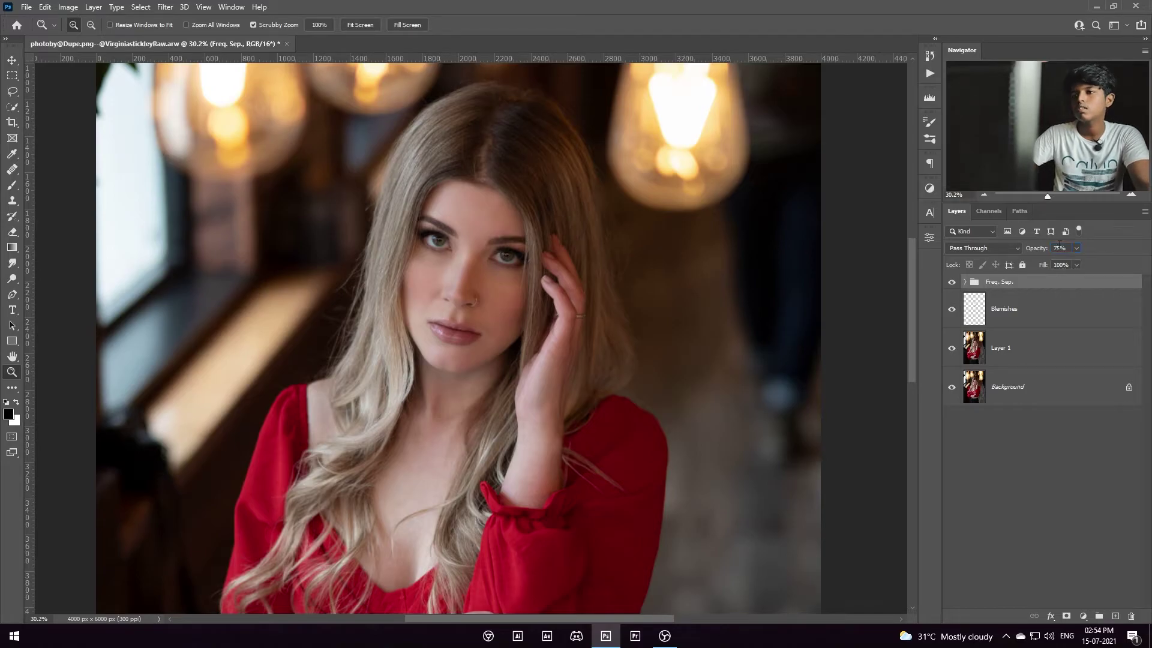
{"action": "left_click_drag", "start_coordinate": [467, 255], "coordinate": [595, 346]}
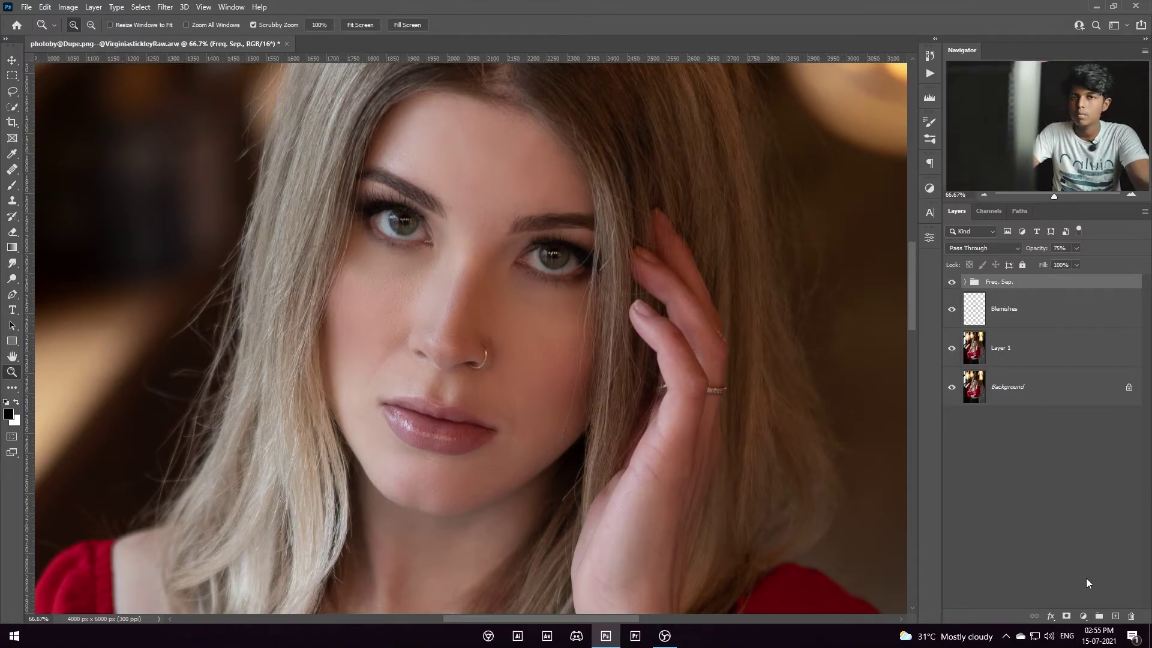
{"action": "key", "text": "ctrl+alt+shift+e"}
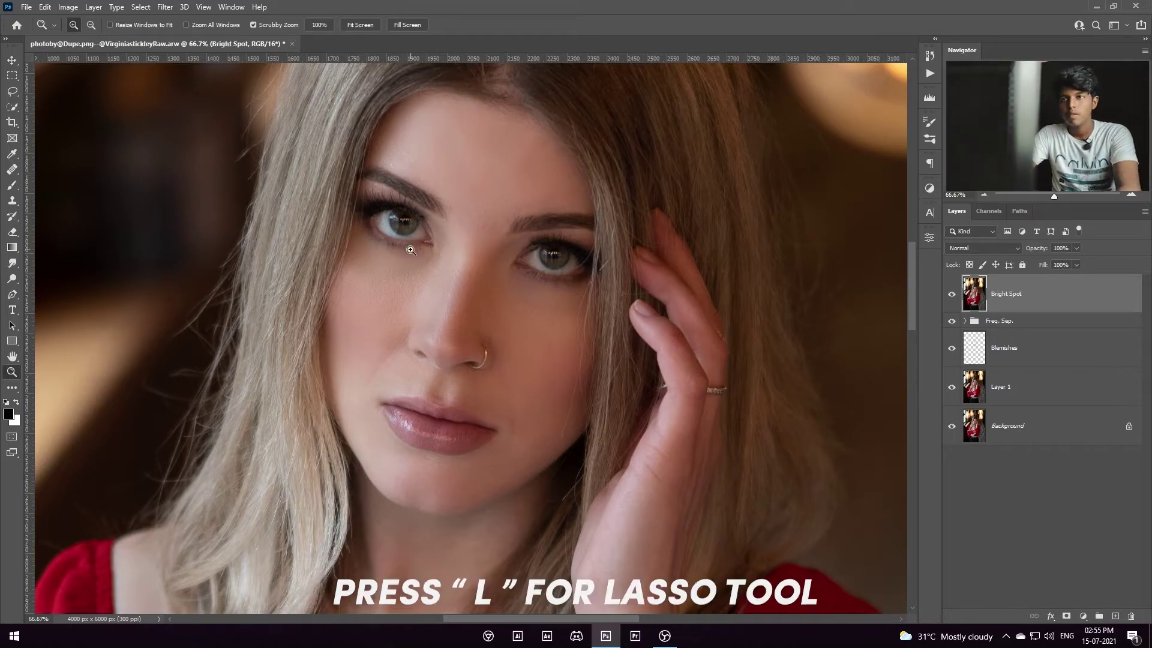
Step: Lasso the dark skin under the eye on the image's left and feather the selection by 20 pixels
{"action": "key", "text": "l"}
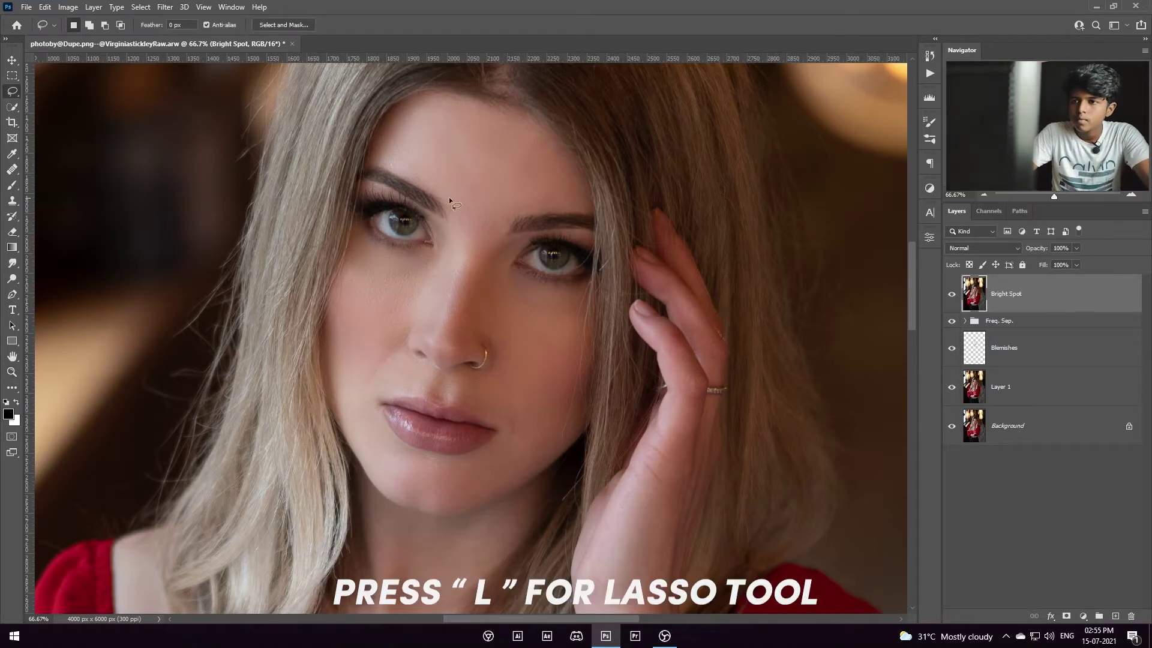
{"action": "left_click_drag", "start_coordinate": [425, 217], "coordinate": [353, 236]}
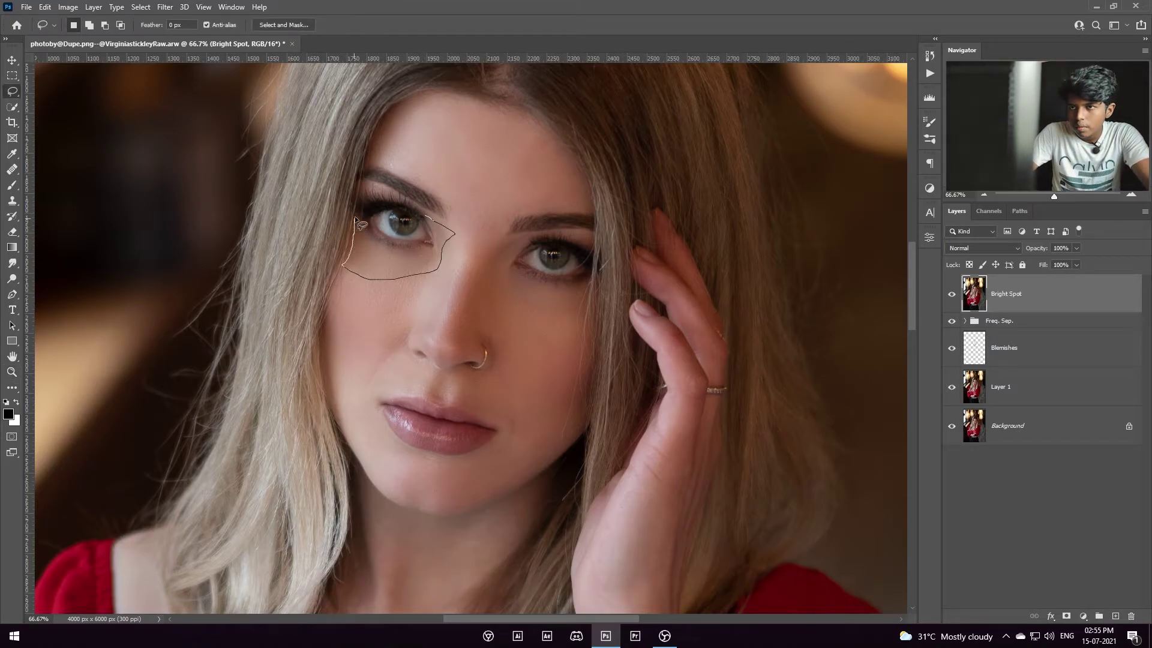
{"action": "right_click", "coordinate": [431, 231]}
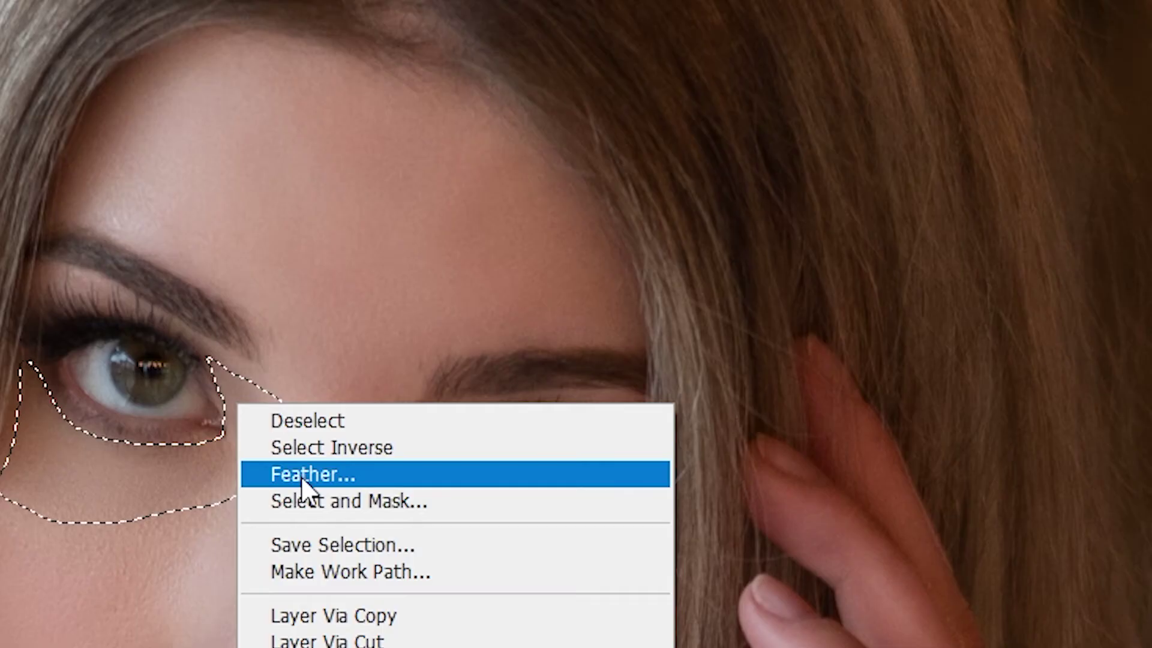
{"action": "left_click", "coordinate": [459, 262]}
{"action": "type", "text": "20"}
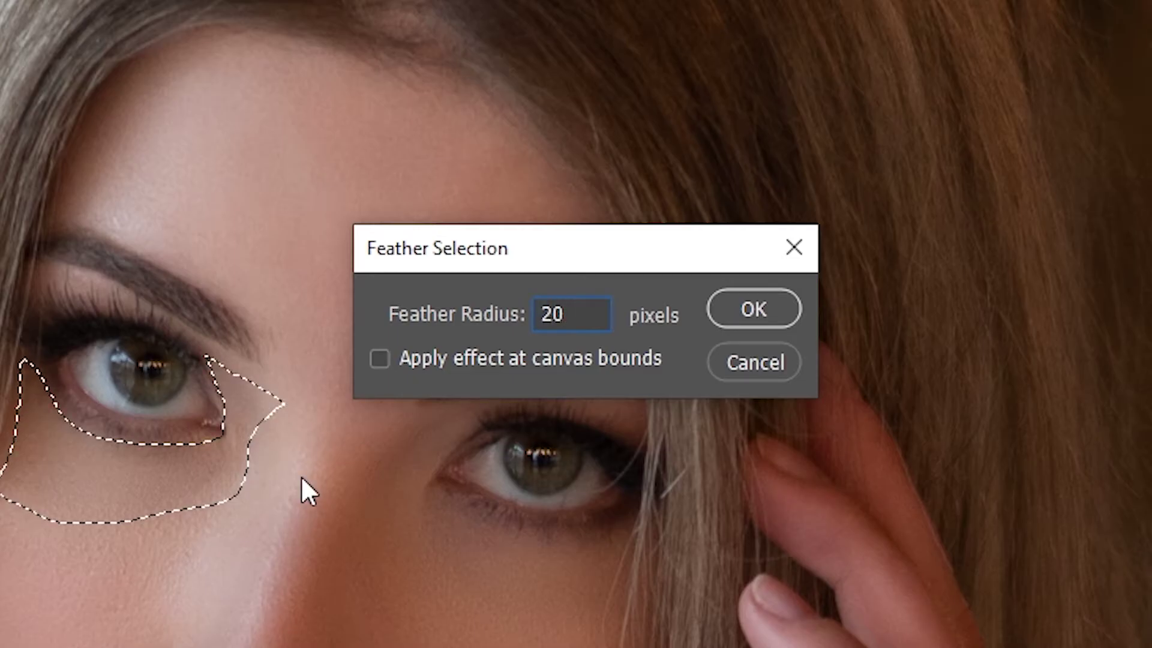
{"action": "key", "text": "Return"}
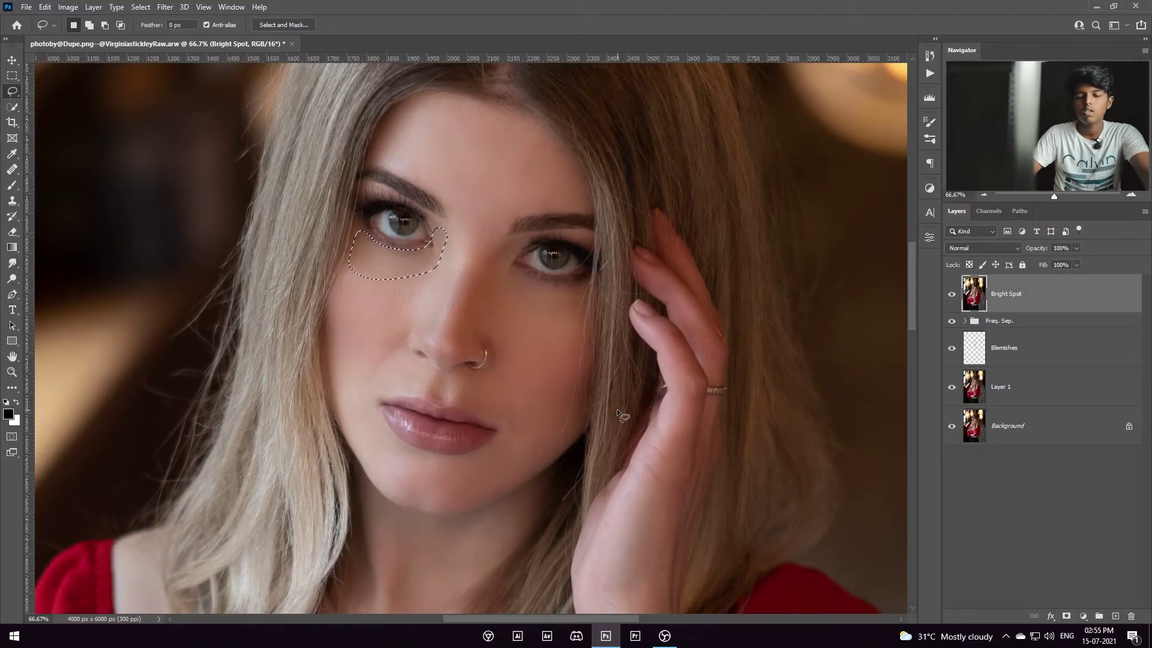
Step: Brighten the selected under-eye skin with Levels, using a midtone input of 1.07
{"action": "key", "text": "ctrl+l"}
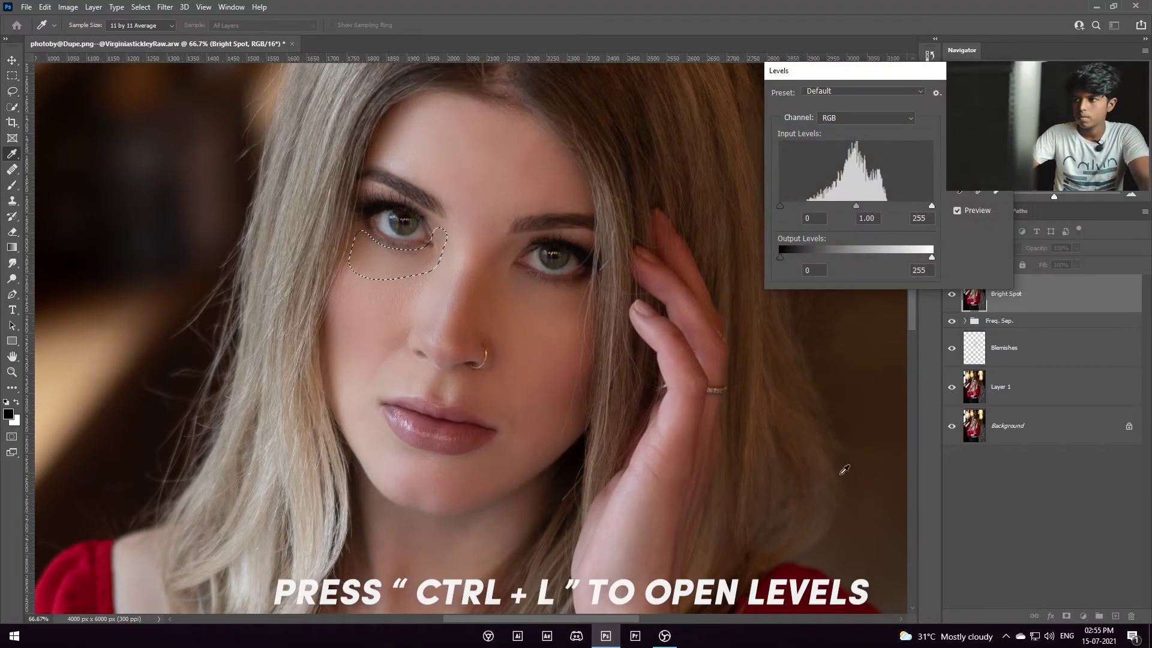
{"action": "left_click", "coordinate": [855, 206]}
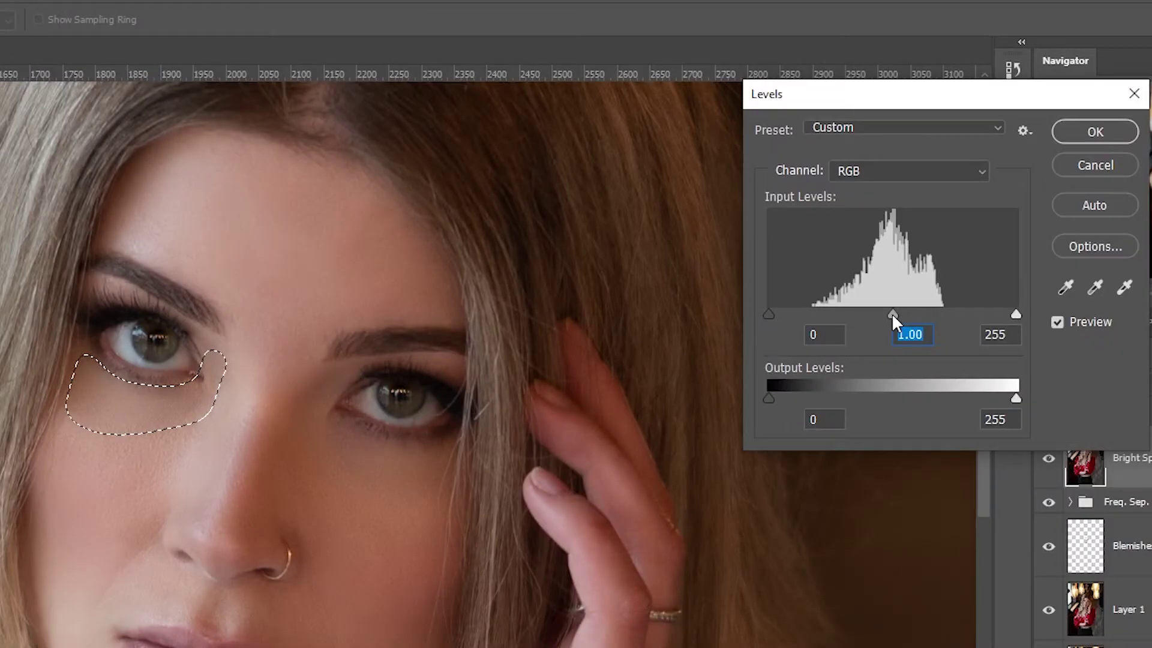
{"action": "left_click_drag", "start_coordinate": [886, 317], "coordinate": [867, 312]}
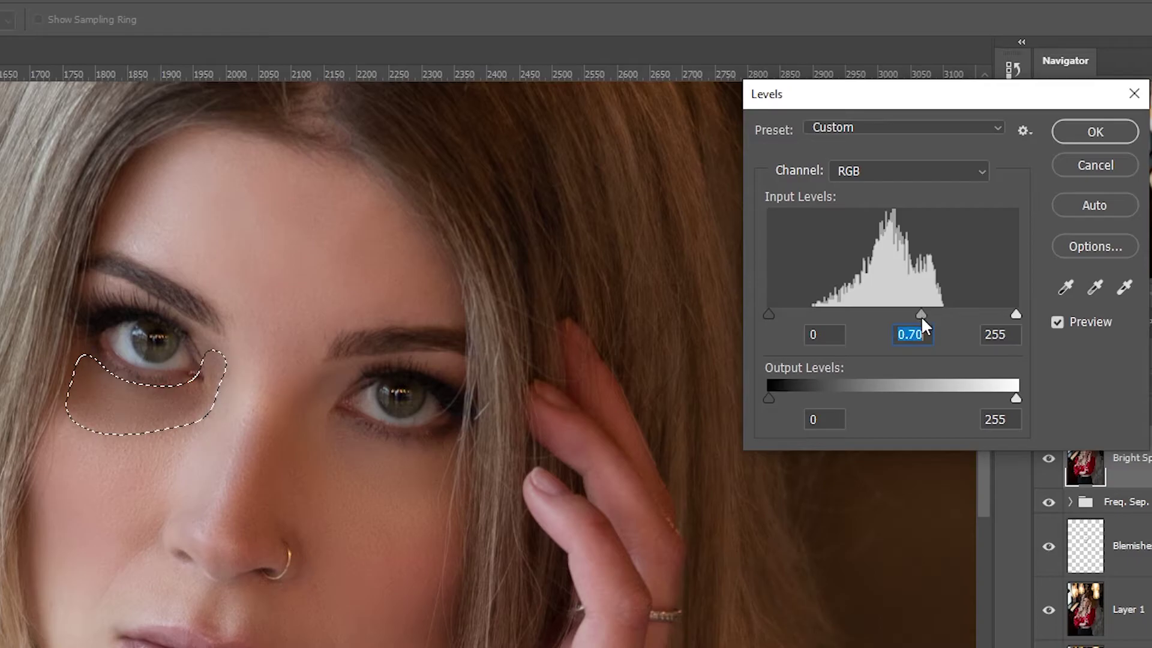
{"action": "type", "text": "1."}
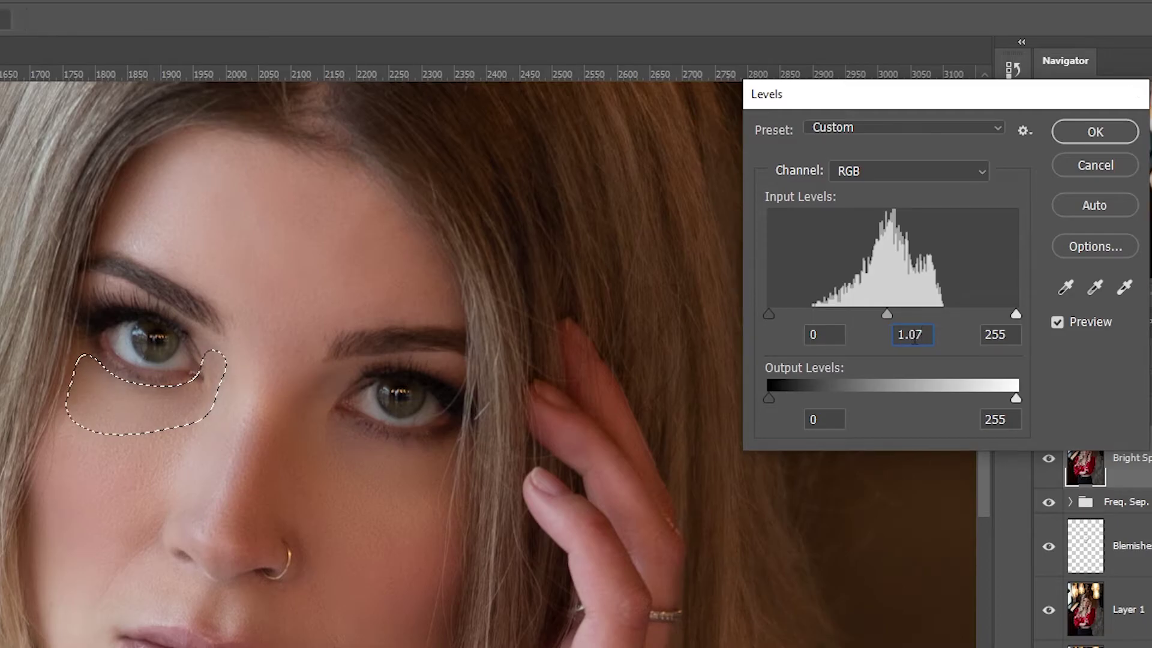
{"action": "key", "text": "Return"}
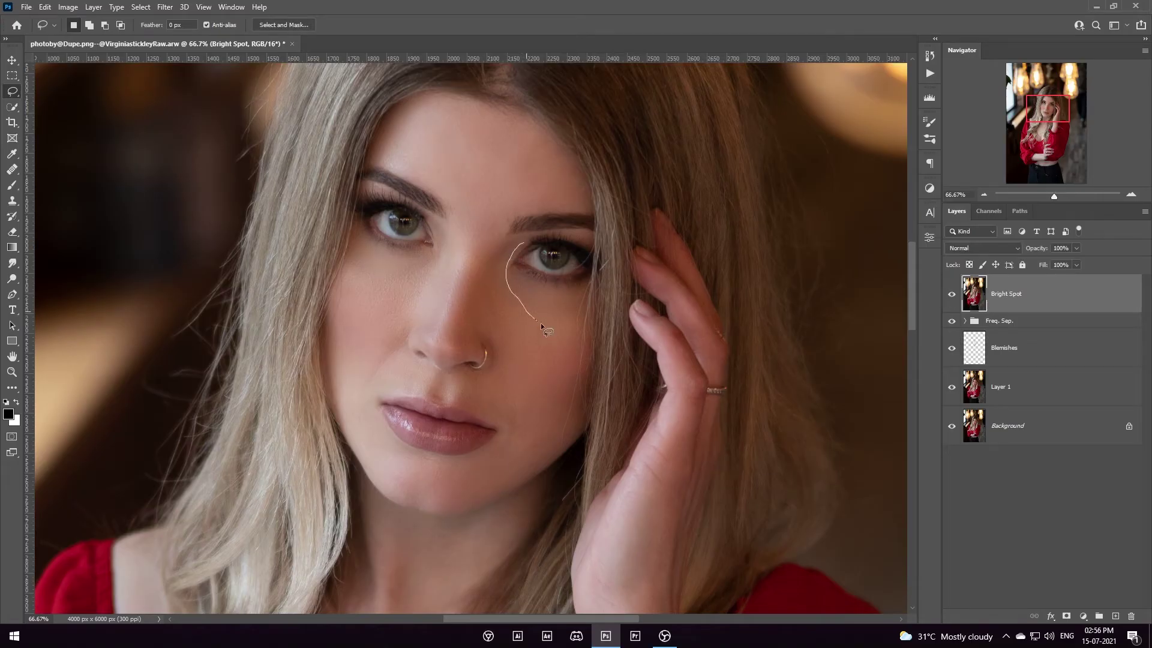
Step: Lasso the shadowed skin under the other eye and brighten it with Levels
{"action": "mouse_move", "coordinate": [542, 326]}
{"action": "left_mouse_down"}
{"action": "mouse_move", "coordinate": [588, 264]}
{"action": "mouse_move", "coordinate": [560, 189]}
{"action": "mouse_move", "coordinate": [617, 231]}
{"action": "left_mouse_up"}
{"action": "key", "text": "ctrl+l"}
{"action": "key", "text": "Return"}
Step: Lasso the darker forehead patch above the eyebrow on the image's right and brighten it with a Levels midtone of 1.05
{"action": "key", "text": "ctrl+minus"}
{"action": "key", "text": "ctrl+minus"}
{"action": "key", "text": "ctrl+plus"}
{"action": "key", "text": "ctrl+alt+l"}
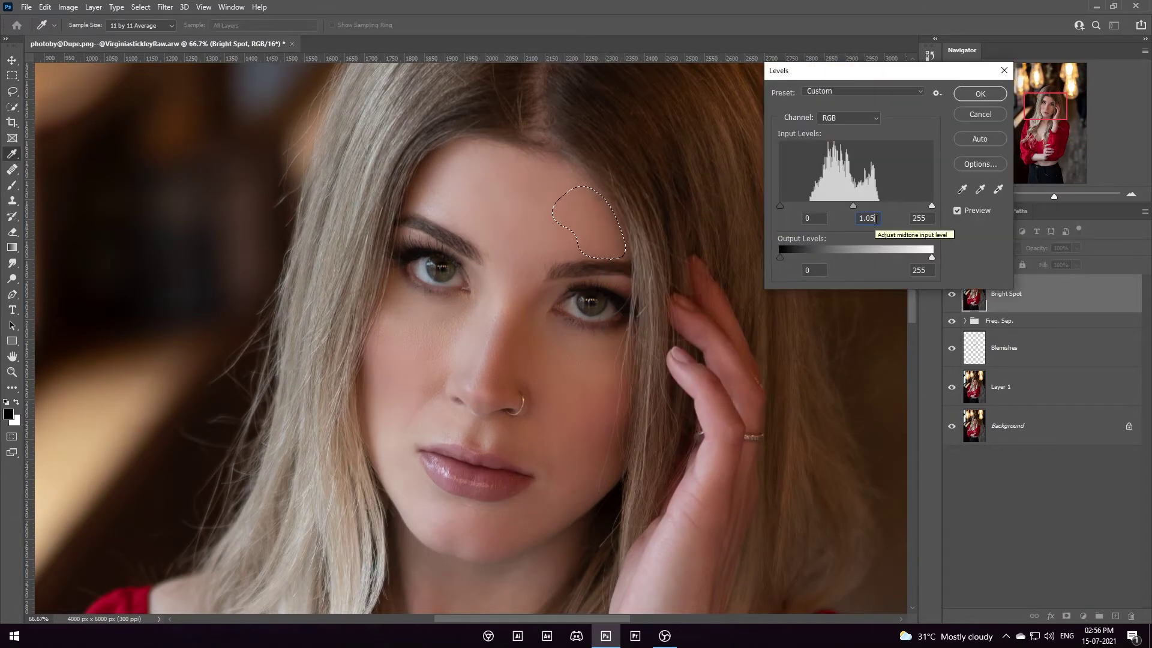
{"action": "key", "text": "Return"}
{"action": "key", "text": "ctrl+d"}
Step: Brighten a further shadowed patch of facial skin with Levels on the Bright Spot layer and deselect it
{"action": "scroll", "coordinate": [471, 335], "scroll_direction": "down", "scroll_amount": 3}
{"action": "key", "text": "ctrl+l"}
{"action": "key", "text": "Return"}
{"action": "key", "text": "ctrl+d"}
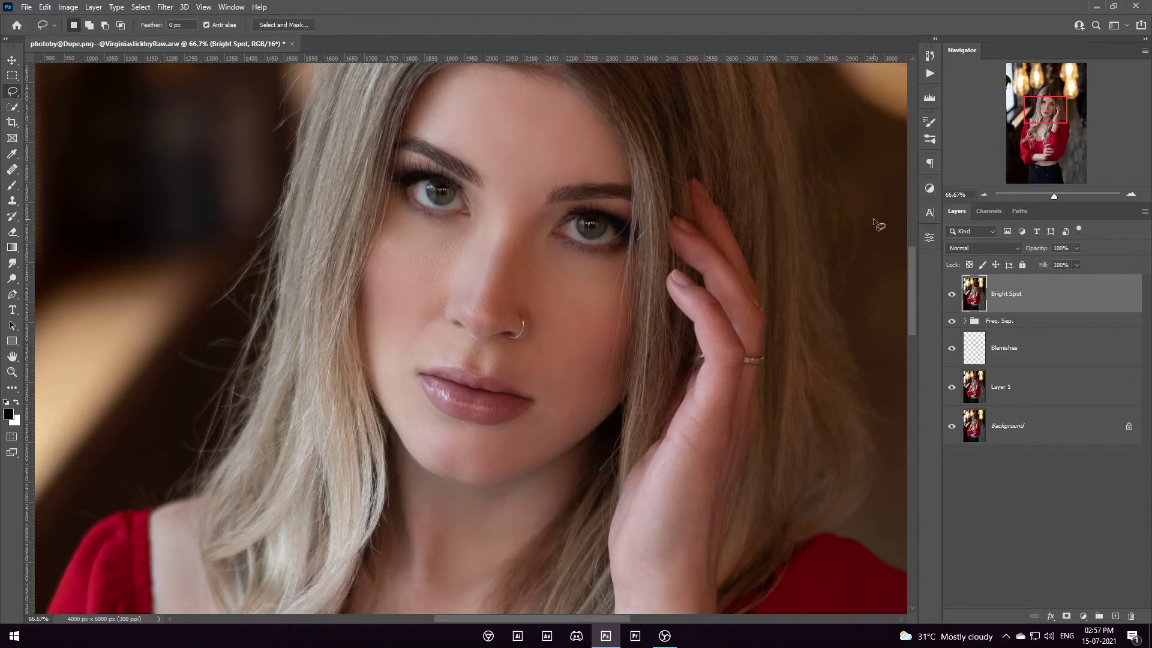
Step: Add a darkening Curves adjustment layer named Burn above Bright Spot and limit it to the darker tones with Blend If
{"action": "scroll", "coordinate": [420, 372], "scroll_direction": "down", "scroll_amount": 8}
{"action": "key", "text": "z"}
{"action": "key", "text": "ctrl+0"}
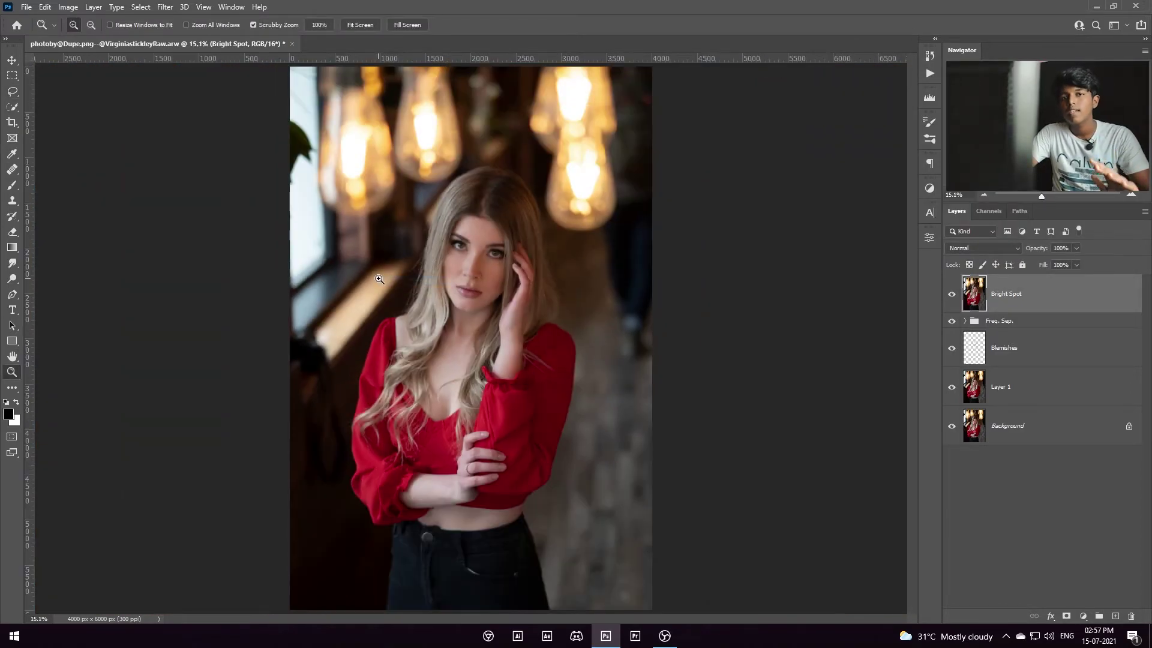
{"action": "left_click_drag", "start_coordinate": [483, 306], "coordinate": [528, 287]}
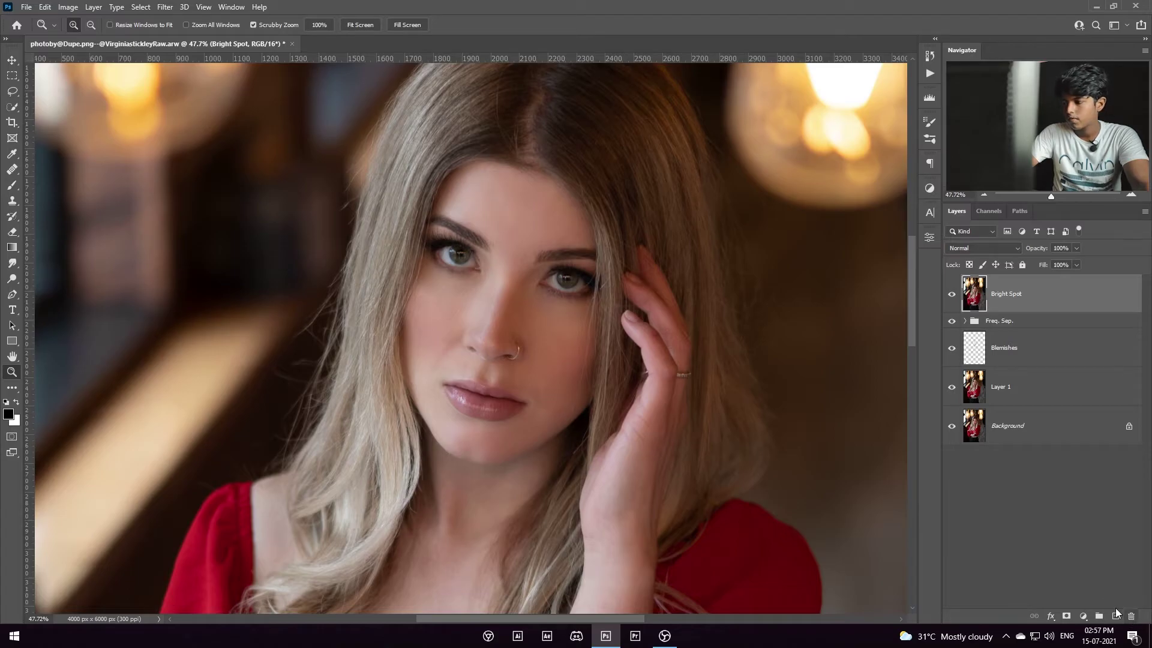
{"action": "left_click", "coordinate": [1083, 616]}
{"action": "left_click", "coordinate": [1020, 466]}
{"action": "left_click_drag", "start_coordinate": [846, 353], "coordinate": [848, 367]}
{"action": "double_click", "coordinate": [1034, 293]}
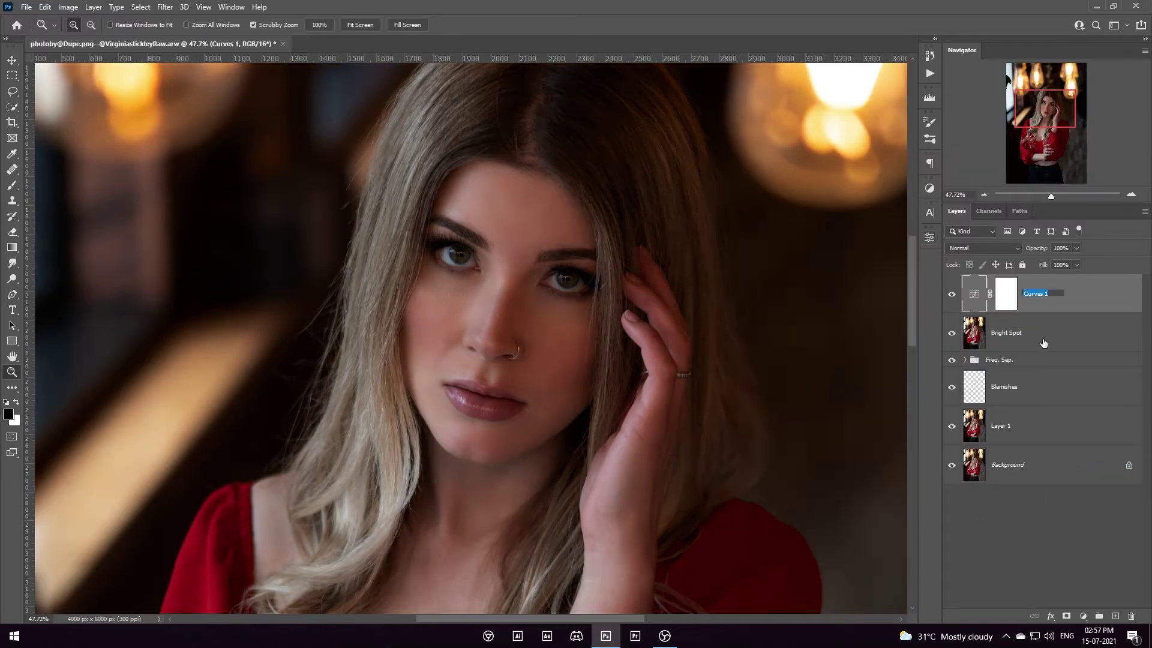
{"action": "double_click", "coordinate": [1125, 304]}
{"action": "left_click_drag", "start_coordinate": [968, 297], "coordinate": [874, 304]}
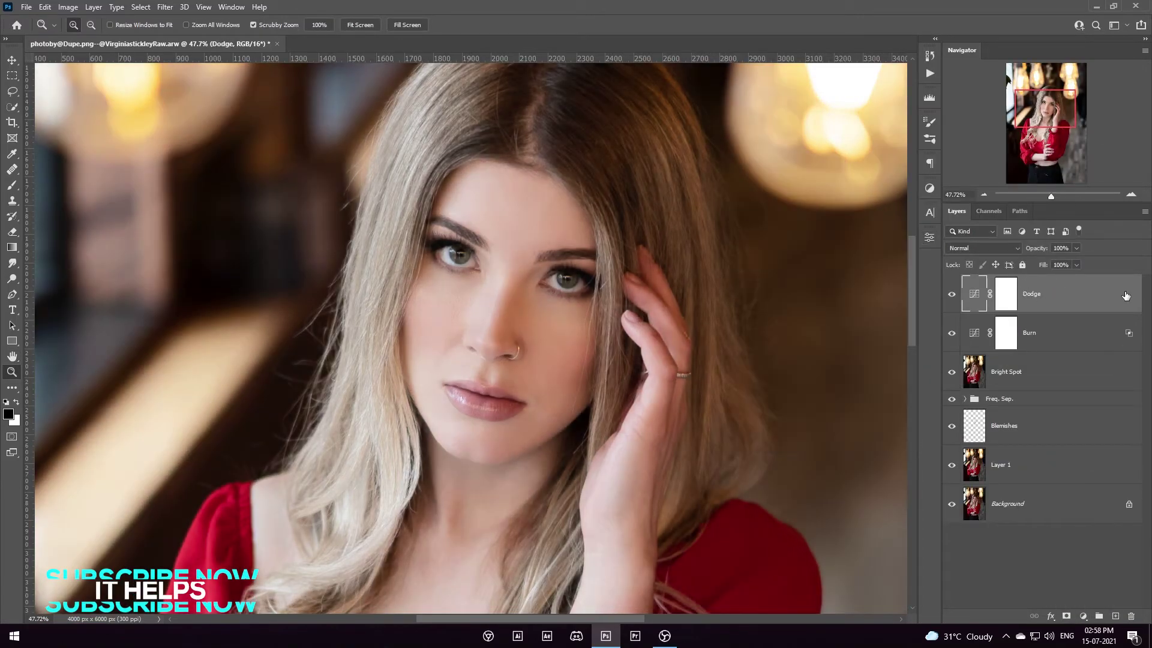
Step: Limit the brightening Dodge Curves layer to the lighter tones with Blend If
{"action": "double_click", "coordinate": [1116, 293]}
{"action": "left_click_drag", "start_coordinate": [814, 304], "coordinate": [898, 304]}
{"action": "left_click", "coordinate": [1073, 96]}
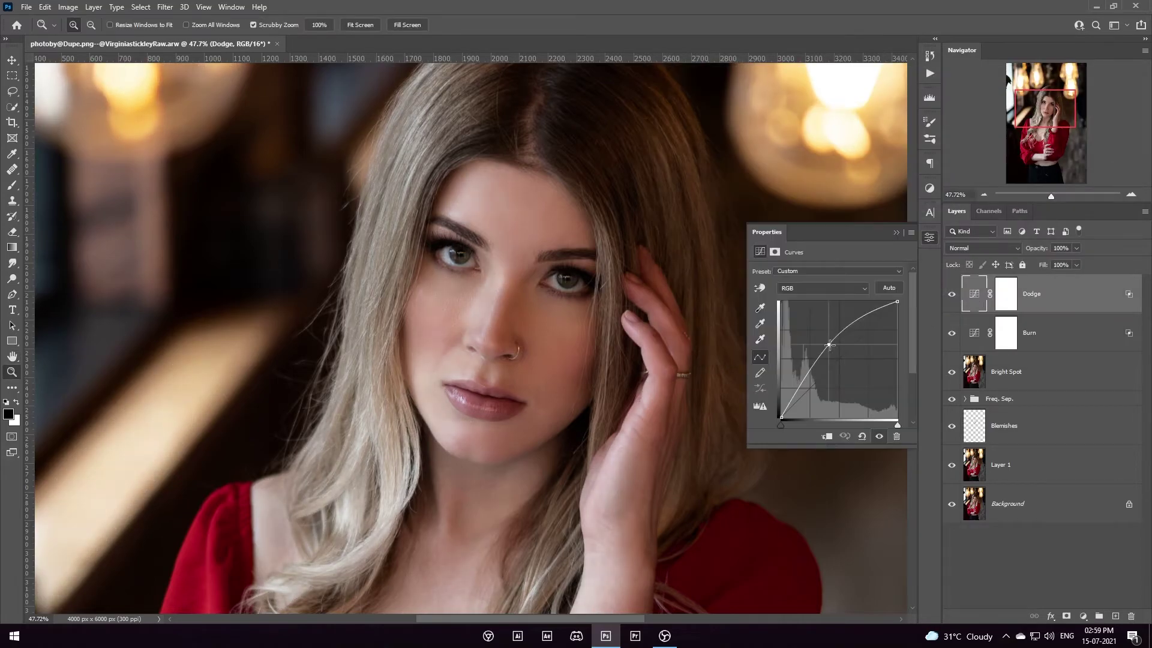
Step: Group the Dodge and Burn layers and name the group D&B
{"action": "key", "text": "ctrl+g"}
{"action": "left_click", "coordinate": [488, 230]}
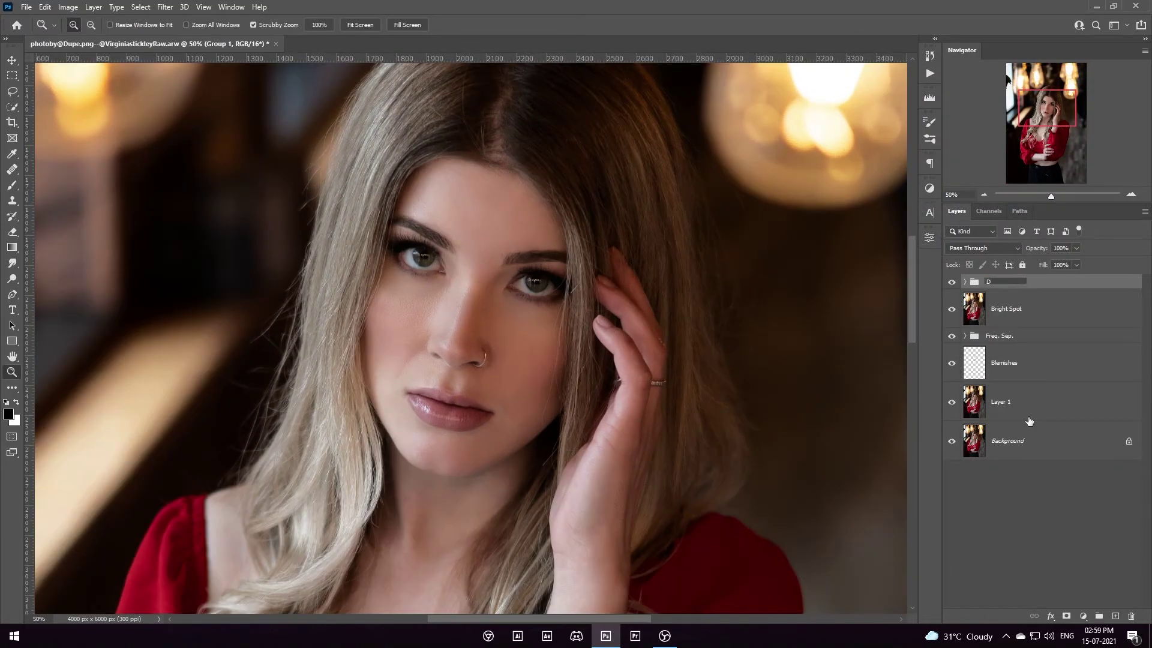
{"action": "type", "text": "&B"}
{"action": "key", "text": "Return"}
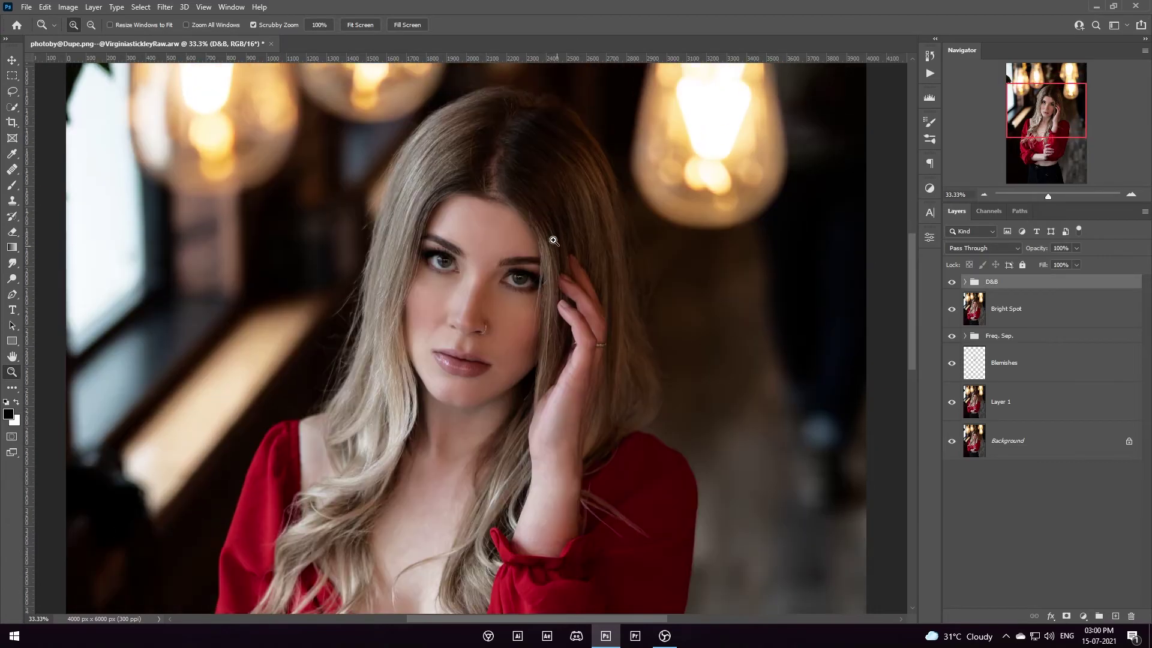
Step: Add a layer mask to the D&B group and invert it to black
{"action": "left_click", "coordinate": [1067, 616]}
{"action": "key", "text": "x"}
{"action": "key", "text": "ctrl+i"}
Step: Paint white on the D&B mask over the face, neck and chest with a soft 500-pixel brush
{"action": "key", "text": "ctrl+plus"}
{"action": "key", "text": "b"}
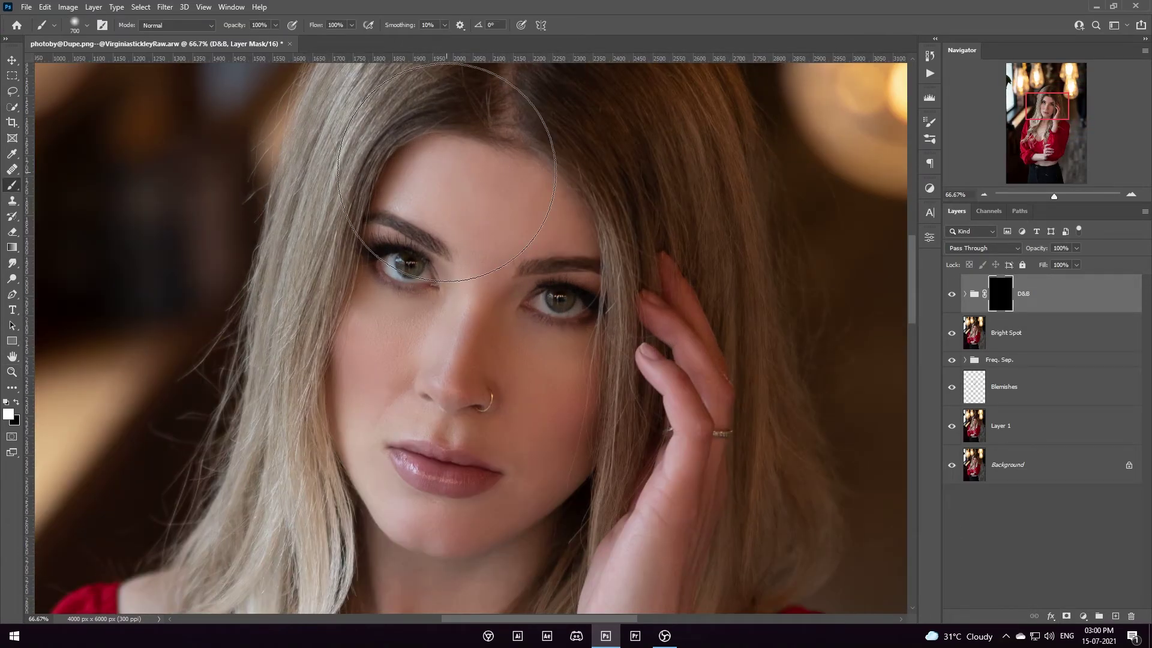
{"action": "key", "text": "bracketleft"}
{"action": "key", "text": "bracketleft"}
{"action": "mouse_move", "coordinate": [447, 172]}
{"action": "left_mouse_down"}
{"action": "mouse_move", "coordinate": [468, 288]}
{"action": "mouse_move", "coordinate": [489, 258]}
{"action": "left_mouse_up"}
{"action": "scroll", "coordinate": [348, 488], "scroll_direction": "down", "scroll_amount": 10}
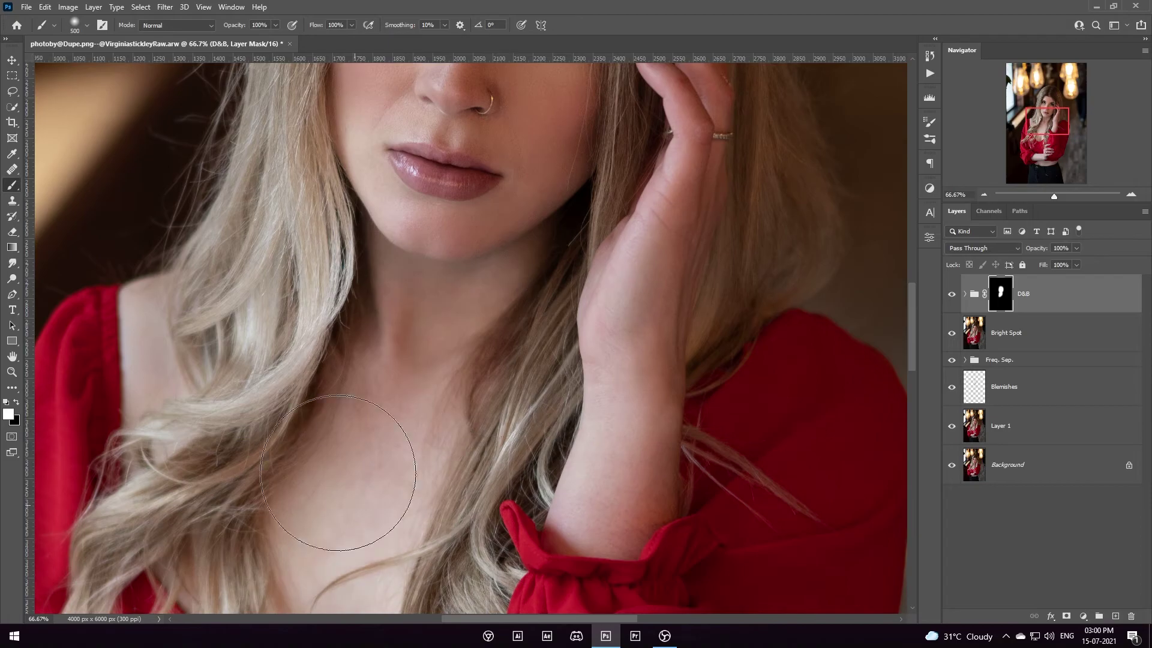
{"action": "scroll", "coordinate": [596, 540], "scroll_direction": "down", "scroll_amount": 2}
{"action": "scroll", "coordinate": [784, 342], "scroll_direction": "up", "scroll_amount": 8}
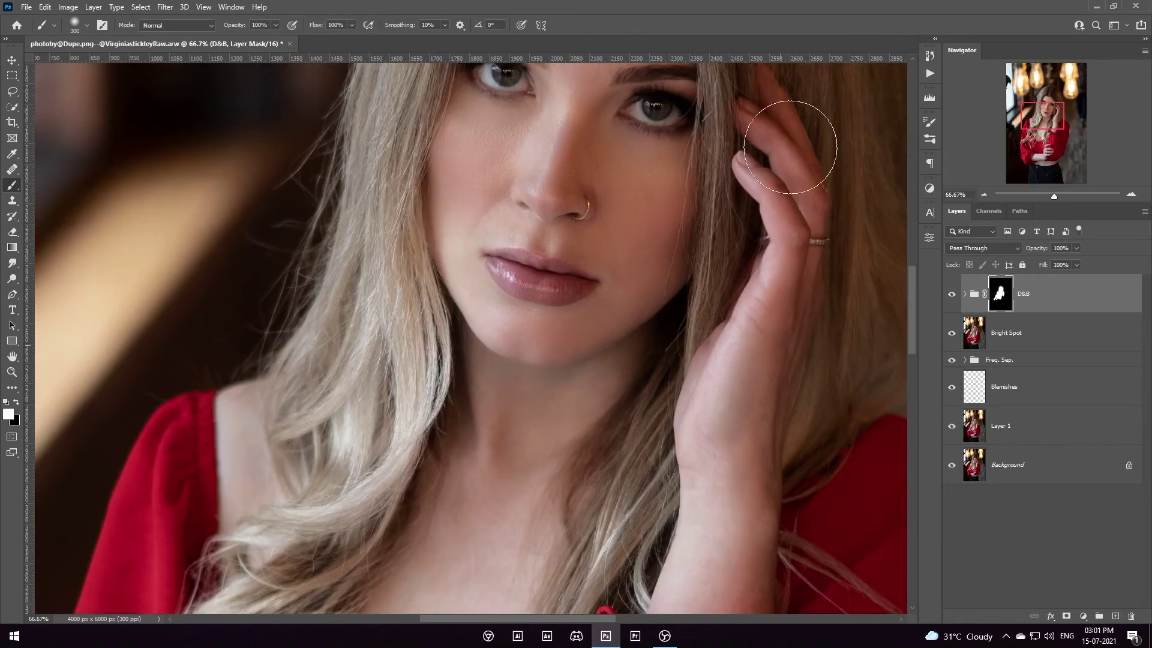
Step: Reveal the D&B effect on the raised hand and fingers by painting white on the mask with a smaller brush
{"action": "scroll", "coordinate": [449, 474], "scroll_direction": "right", "scroll_amount": 8}
{"action": "scroll", "coordinate": [420, 373], "scroll_direction": "up", "scroll_amount": 8}
{"action": "key", "text": "bracketleft"}
{"action": "key", "text": "bracketleft"}
{"action": "key", "text": "bracketleft"}
{"action": "key", "text": "bracketleft"}
{"action": "key", "text": "bracketleft"}
{"action": "key", "text": "bracketleft"}
{"action": "scroll", "coordinate": [448, 231], "scroll_direction": "left", "scroll_amount": 6}
{"action": "scroll", "coordinate": [283, 392], "scroll_direction": "down", "scroll_amount": 4}
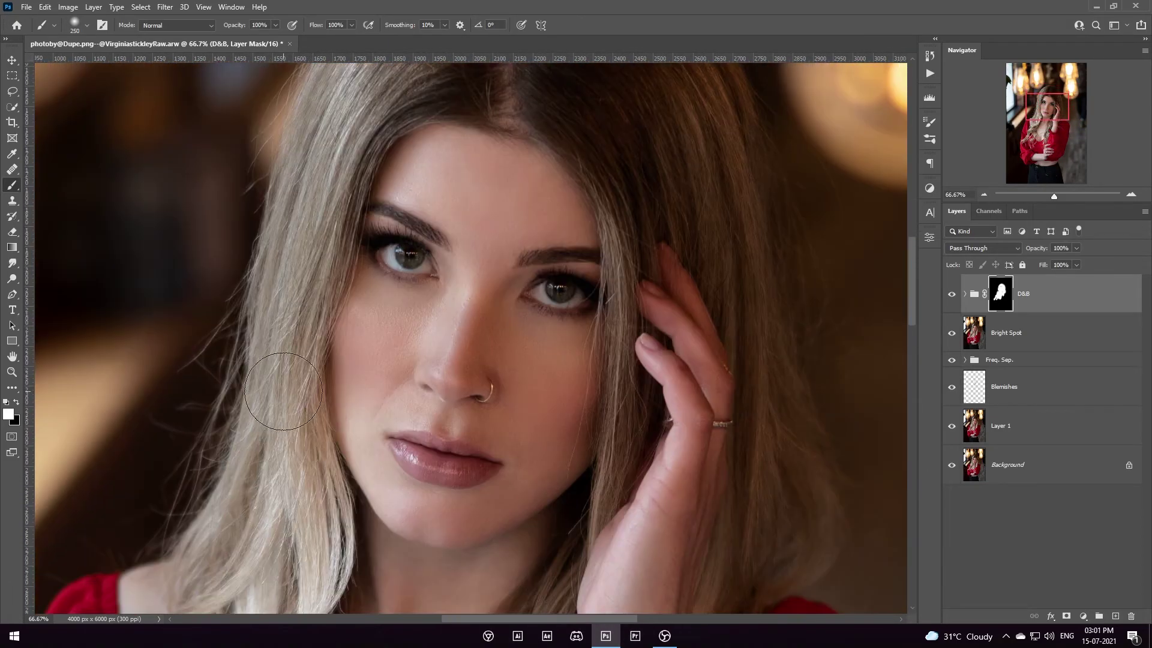
Step: Paint white on the D&B mask over the folded forearm, hand and bare waist with a 300-pixel brush
{"action": "key", "text": "ctrl+0"}
{"action": "scroll", "coordinate": [334, 411], "scroll_direction": "up", "scroll_amount": 5}
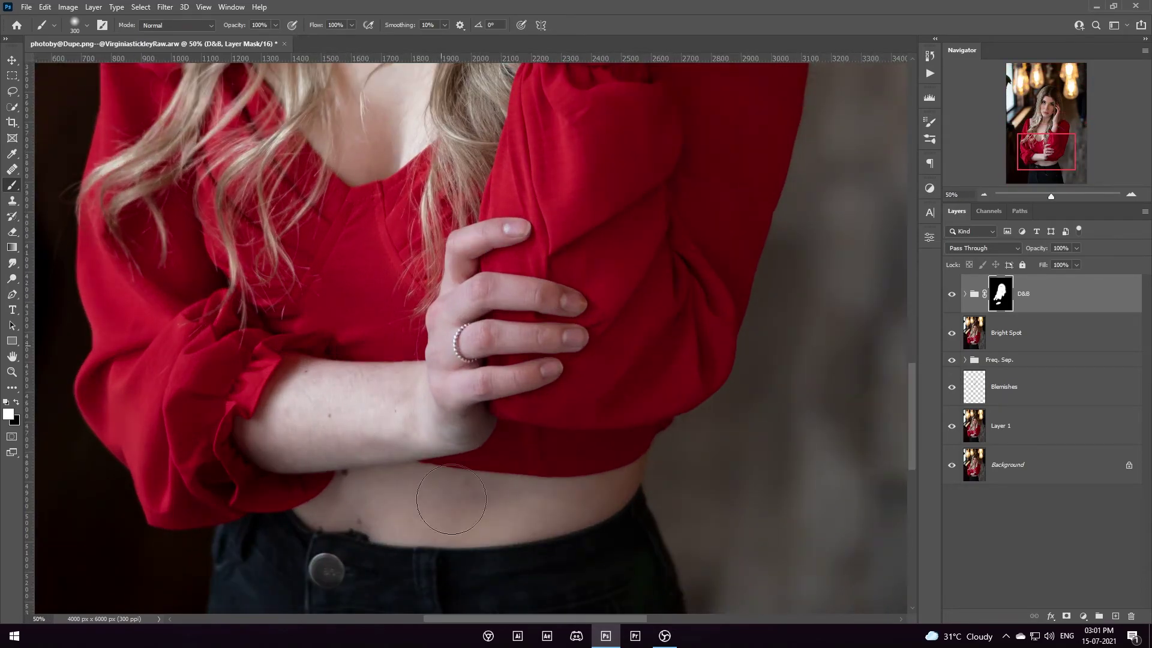
{"action": "key", "text": "ctrl+0"}
Step: Compare the portrait with and without the D&B group by toggling its visibility
{"action": "left_click", "coordinate": [12, 372]}
{"action": "left_click", "coordinate": [477, 265]}
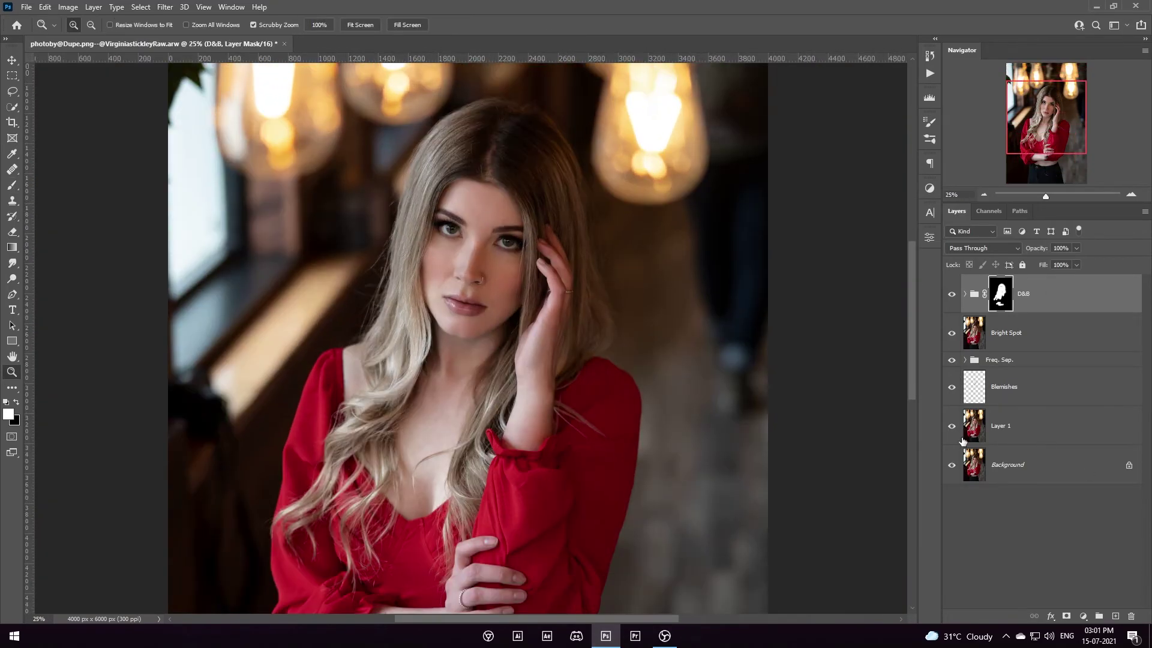
{"action": "left_click", "coordinate": [952, 294]}
{"action": "left_click", "coordinate": [952, 294]}
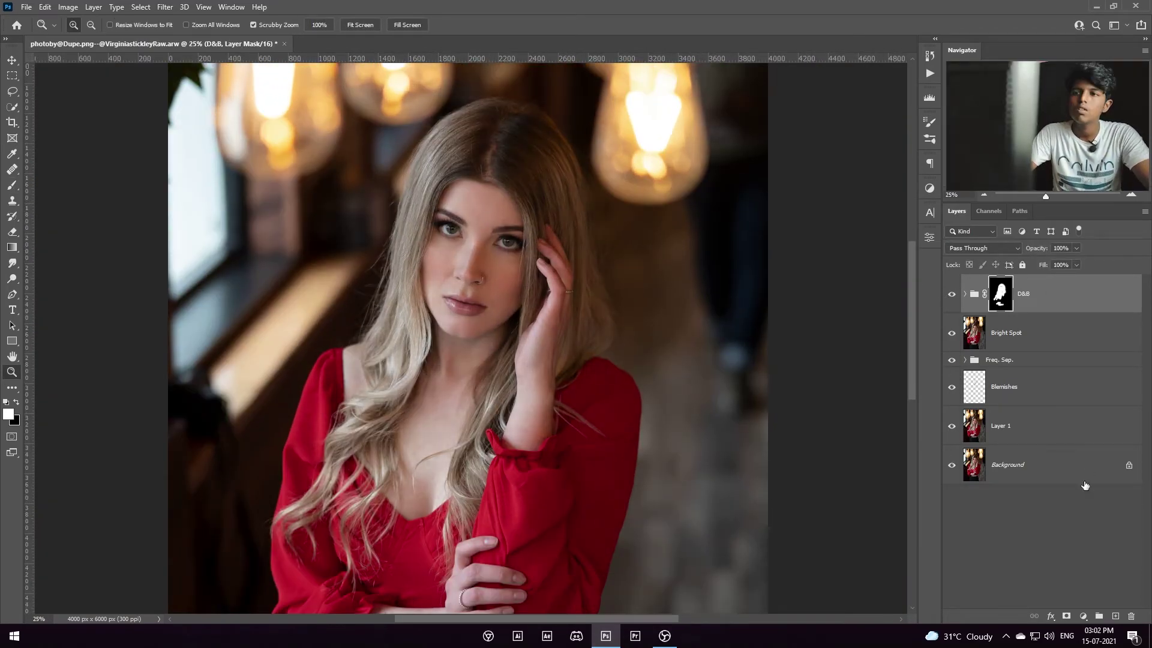
Step: Apply basic Camera Raw adjustments: Exposure +0.15, Contrast +4, Highlights -1, Shadows -7, Blacks -9, Texture +20, Vibrance +11, Saturation -2
{"action": "key", "text": "ctrl+0"}
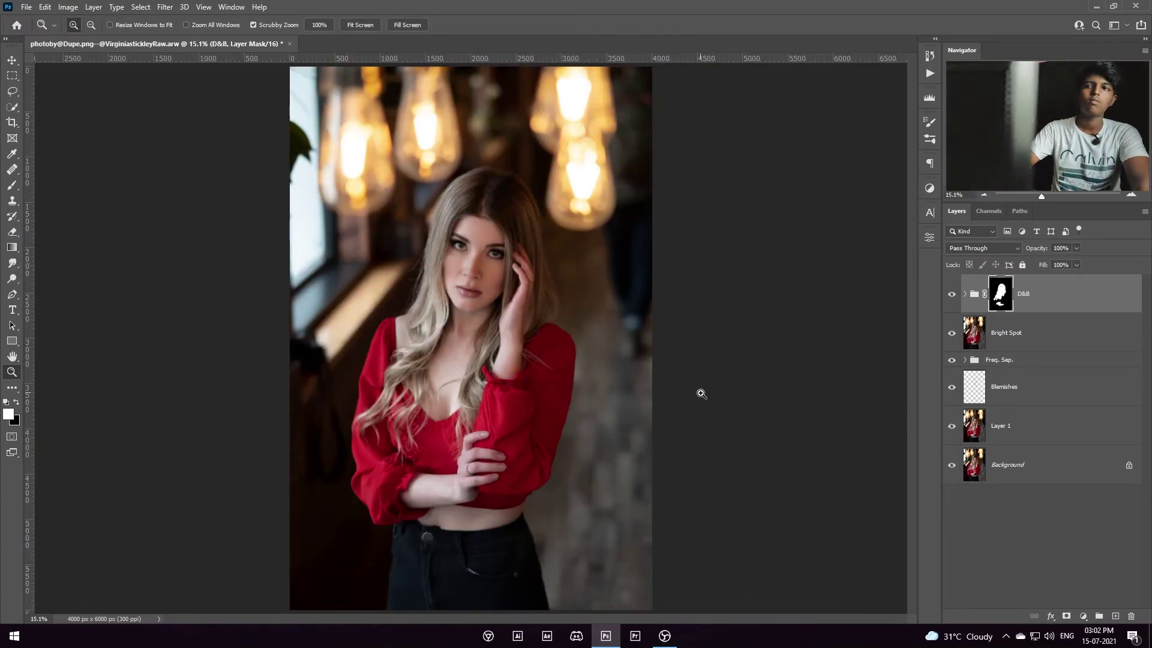
{"action": "left_click", "coordinate": [164, 7]}
{"action": "left_click", "coordinate": [180, 95]}
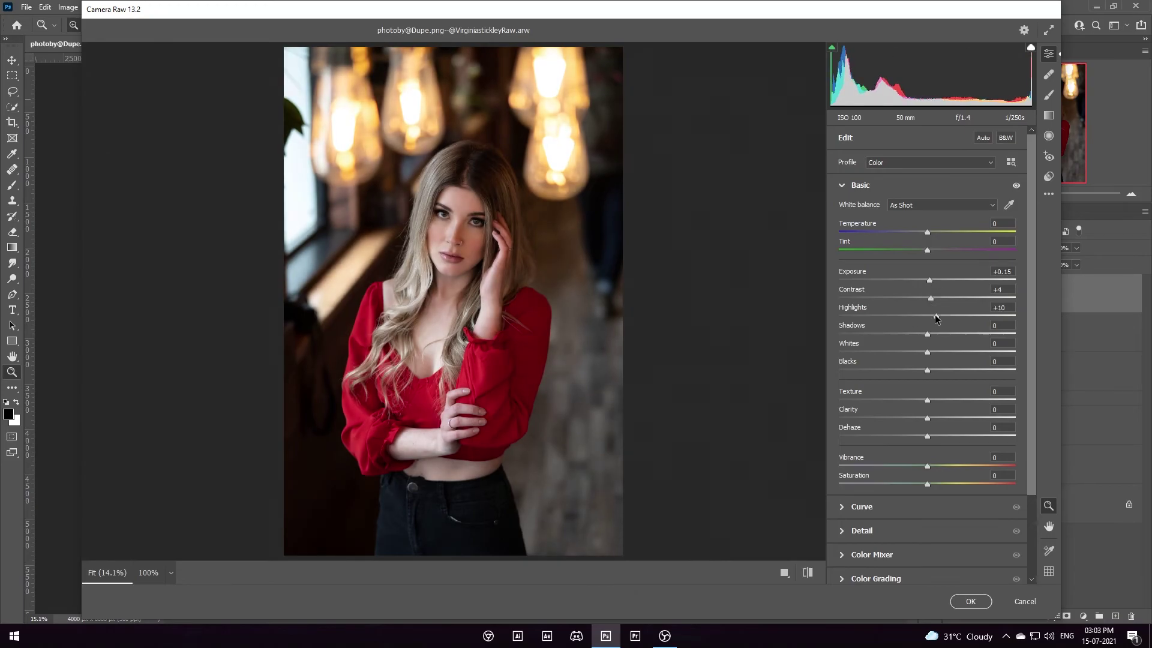
{"action": "left_click_drag", "start_coordinate": [910, 372], "coordinate": [919, 371]}
{"action": "type", "text": "20"}
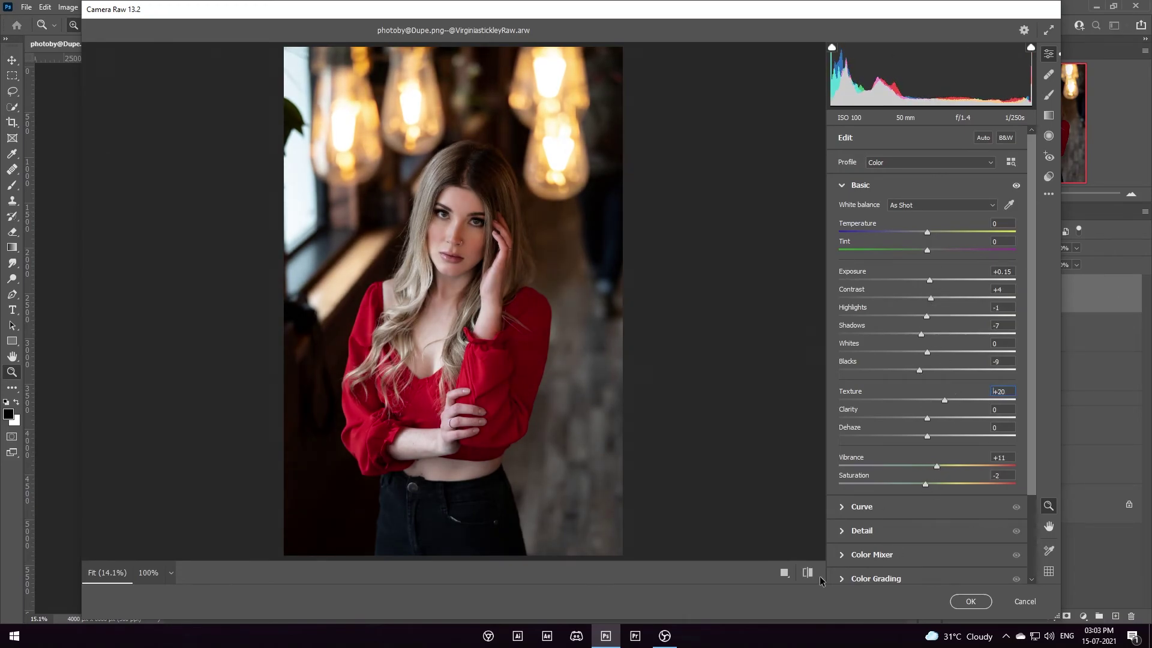
Step: Adjust the Camera Raw Color Mixer to shift the yellow tones toward orange
{"action": "left_click", "coordinate": [871, 554]}
{"action": "left_click_drag", "start_coordinate": [927, 414], "coordinate": [896, 415]}
{"action": "left_click_drag", "start_coordinate": [848, 352], "coordinate": [937, 342]}
Step: Color grade the portrait with blue-teal shadows and orange highlights
{"action": "left_click", "coordinate": [878, 294]}
{"action": "left_click", "coordinate": [922, 294]}
{"action": "left_click", "coordinate": [876, 474]}
{"action": "left_click_drag", "start_coordinate": [887, 464], "coordinate": [884, 465]}
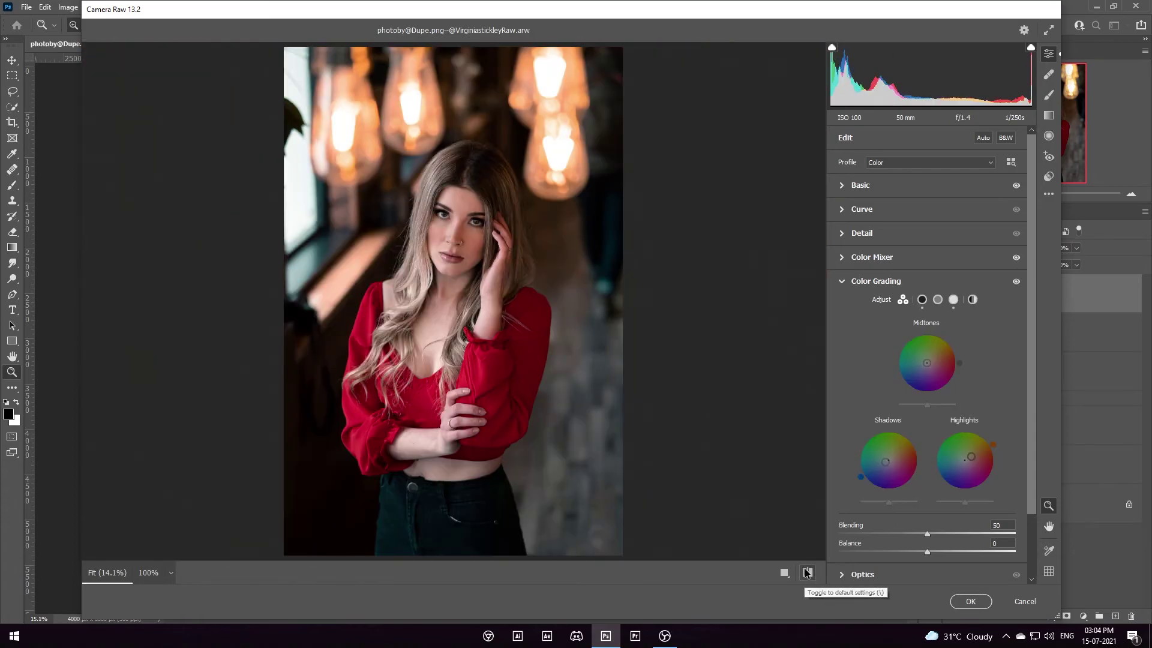
Step: Darken the surroundings with an inverted radial filter around the woman: Feather 50, Exposure -0.20, Contrast -27, Highlights -100, Shadows -46, Blacks -5
{"action": "scroll", "coordinate": [1022, 415], "scroll_direction": "down", "scroll_amount": 2}
{"action": "left_click", "coordinate": [1049, 135]}
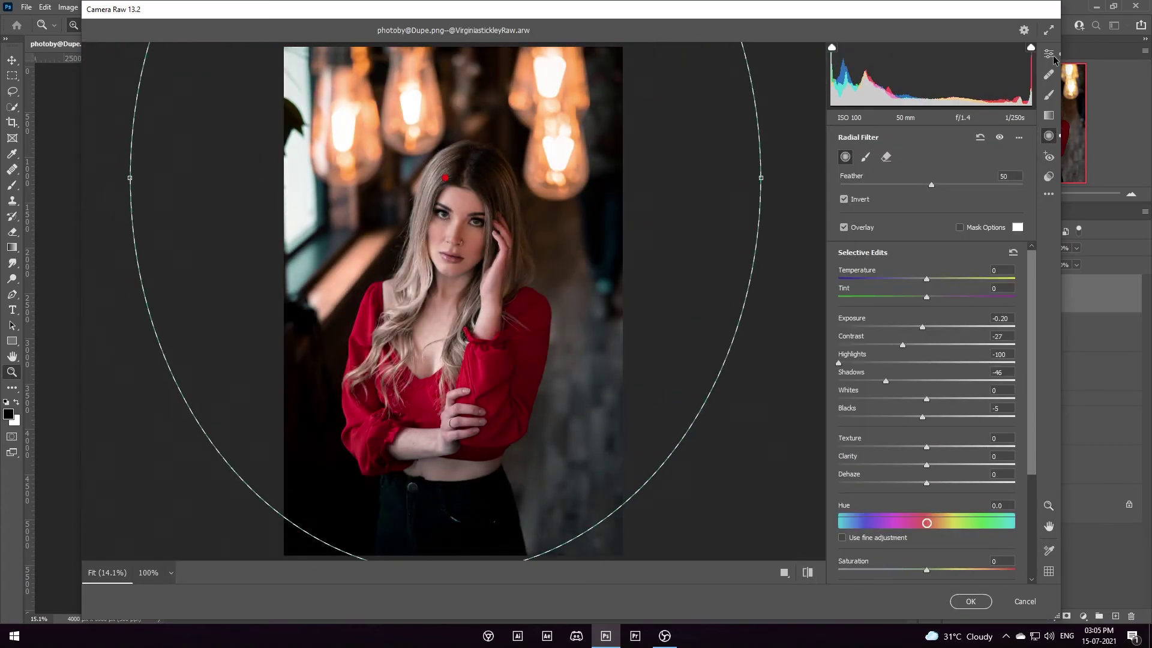
Step: Apply the Camera Raw grade to the CG layer and save the document as Retouch_YT07.psd
{"action": "left_click", "coordinate": [1049, 135]}
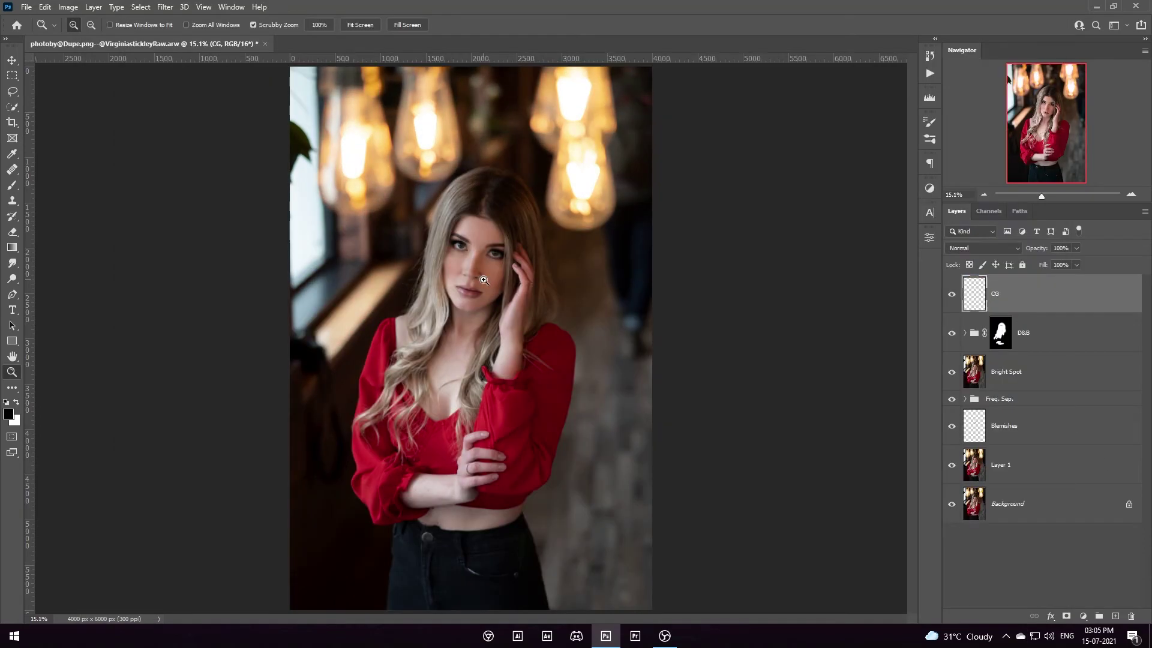
{"action": "key", "text": "ctrl+shift+s"}
{"action": "key", "text": "Return"}
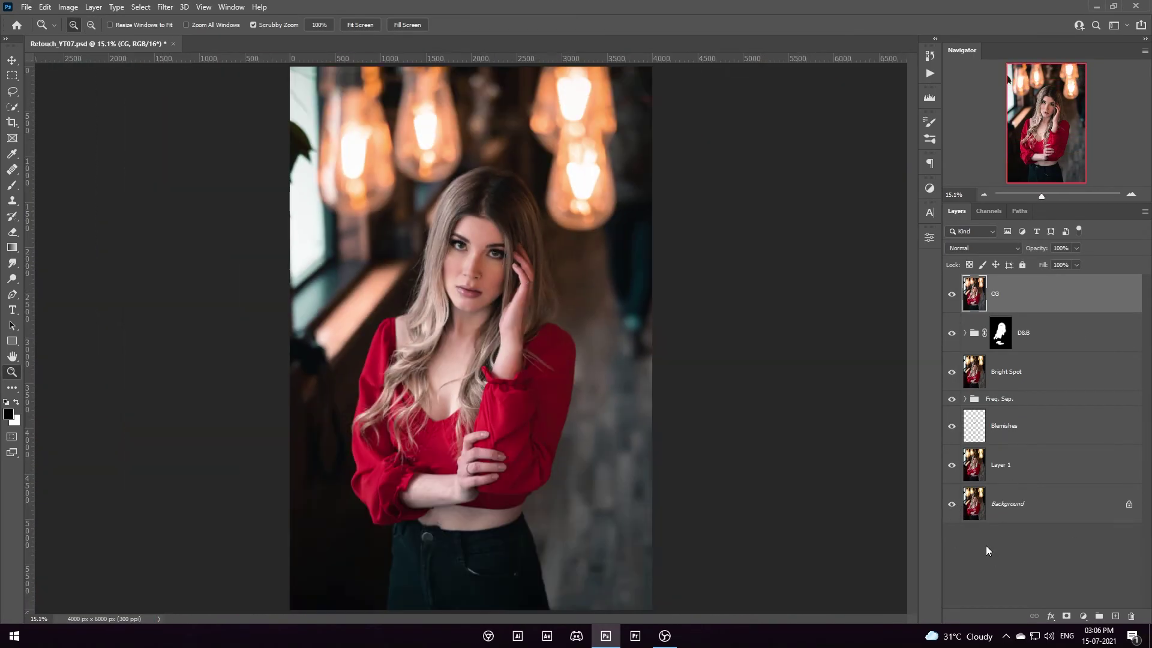
Step: Duplicate the CG layer and open the copy in the Liquify filter with the Forward Warp tool
{"action": "key", "text": "ctrl+shift+alt+e"}
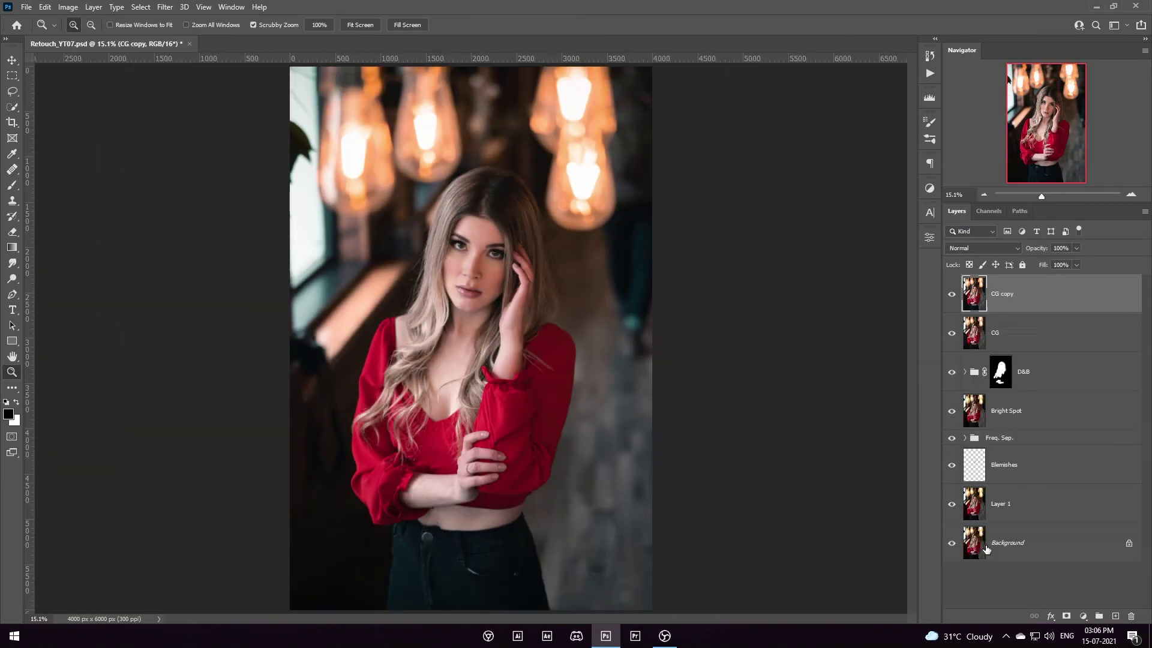
{"action": "key", "text": "ctrl+shift+x"}
{"action": "left_click", "coordinate": [20, 32]}
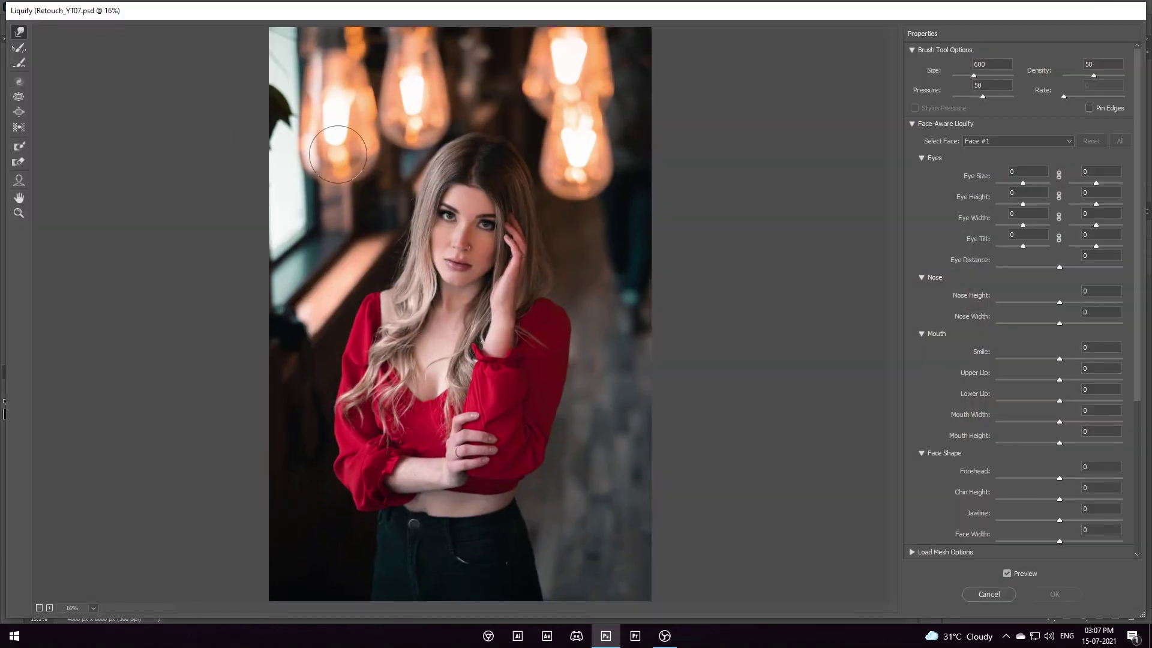
Step: Reshape the woman's outline around the red sleeves using Forward Warp with brush size 900 and pressure 50
{"action": "key", "text": "ctrl+plus"}
{"action": "scroll", "coordinate": [633, 318], "scroll_direction": "down", "scroll_amount": 3}
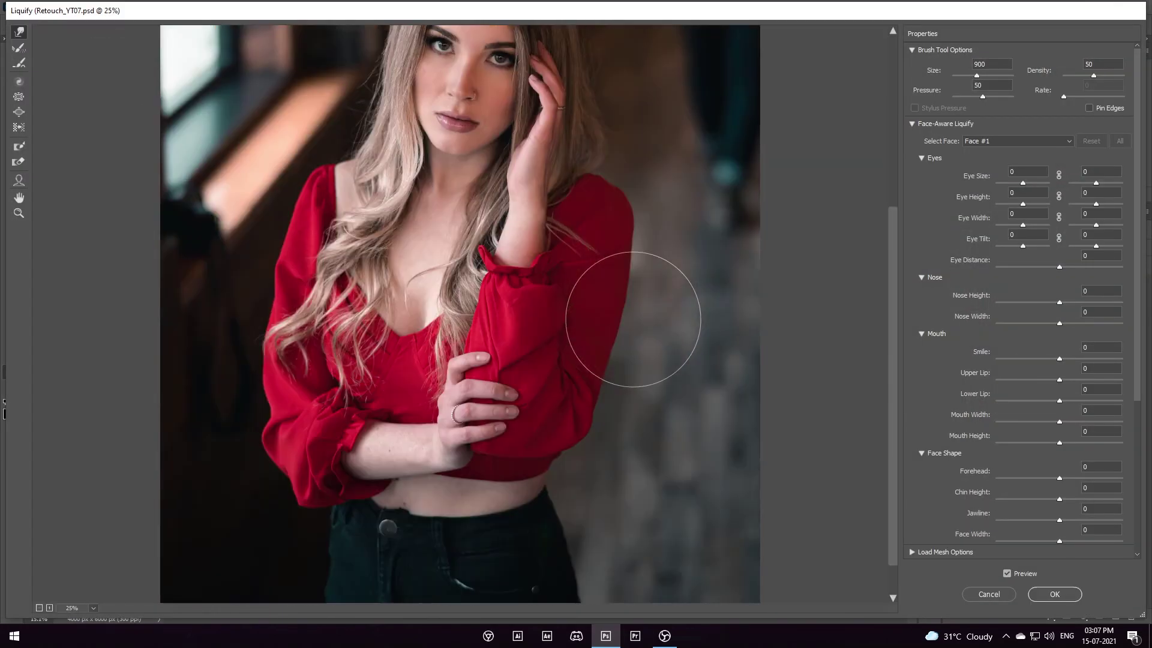
{"action": "scroll", "coordinate": [360, 549], "scroll_direction": "down", "scroll_amount": 1}
Step: Refine the shape of the mouth using Forward Warp with the brush size reduced to 125
{"action": "scroll", "coordinate": [359, 549], "scroll_direction": "up", "scroll_amount": 5}
{"action": "scroll", "coordinate": [444, 203], "scroll_direction": "up", "scroll_amount": 4}
{"action": "key", "text": "bracketleft"}
{"action": "key", "text": "bracketleft"}
{"action": "key", "text": "bracketleft"}
{"action": "key", "text": "bracketleft"}
{"action": "key", "text": "bracketleft"}
{"action": "key", "text": "bracketleft"}
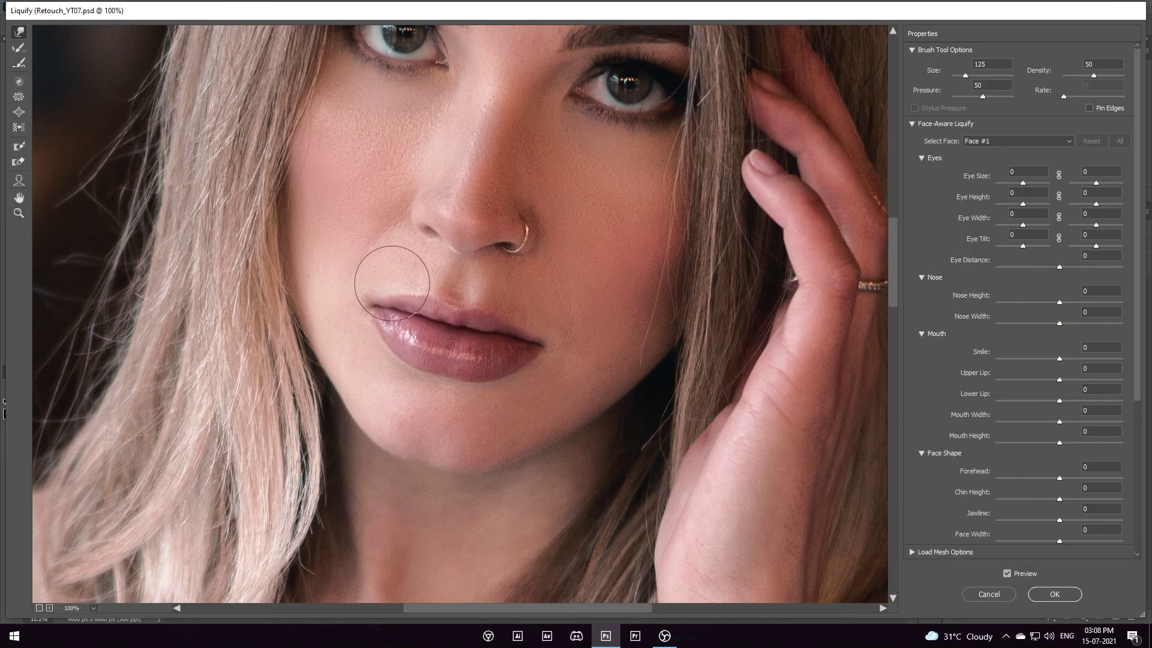
Step: Enlarge the woman's eyes slightly using the Bloat tool with brush size 250, density 50 and rate 80
{"action": "key", "text": "b"}
{"action": "key", "text": "bracketright"}
{"action": "key", "text": "bracketright"}
{"action": "scroll", "coordinate": [489, 226], "scroll_direction": "up", "scroll_amount": 3}
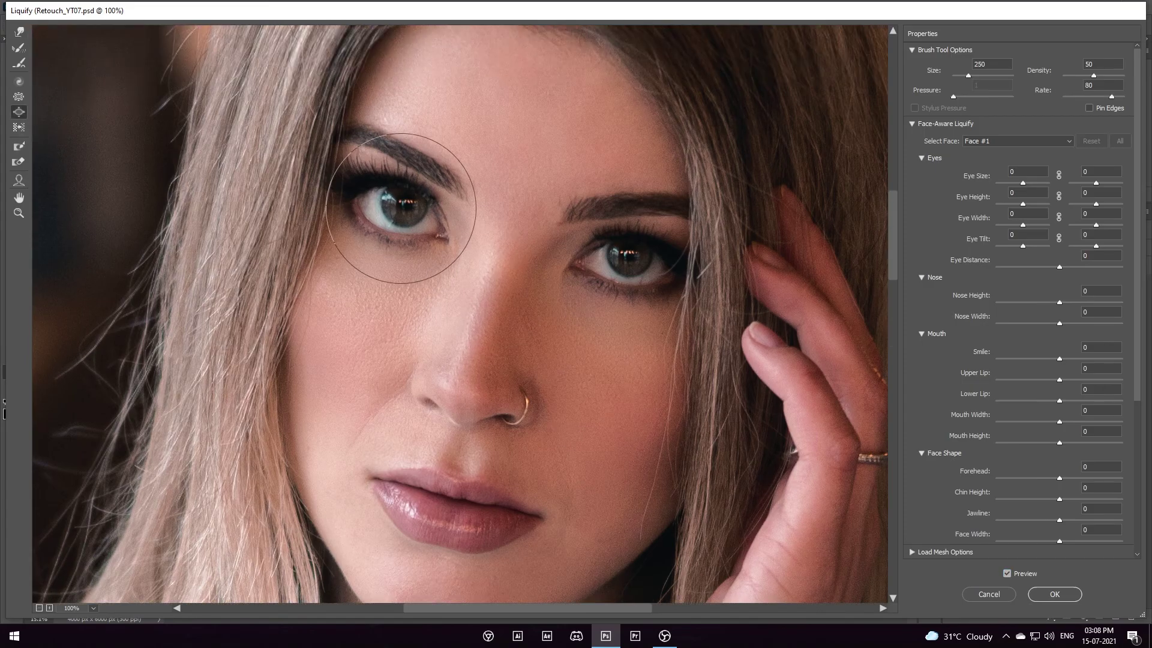
Step: Shrink the woman's head slightly using the Pucker tool at brush size 500, compare it with the original and apply Liquify
{"action": "key", "text": "ctrl+0"}
{"action": "key", "text": "bracketright"}
{"action": "key", "text": "bracketright"}
{"action": "key", "text": "bracketright"}
{"action": "key", "text": "s"}
{"action": "left_click", "coordinate": [1006, 573]}
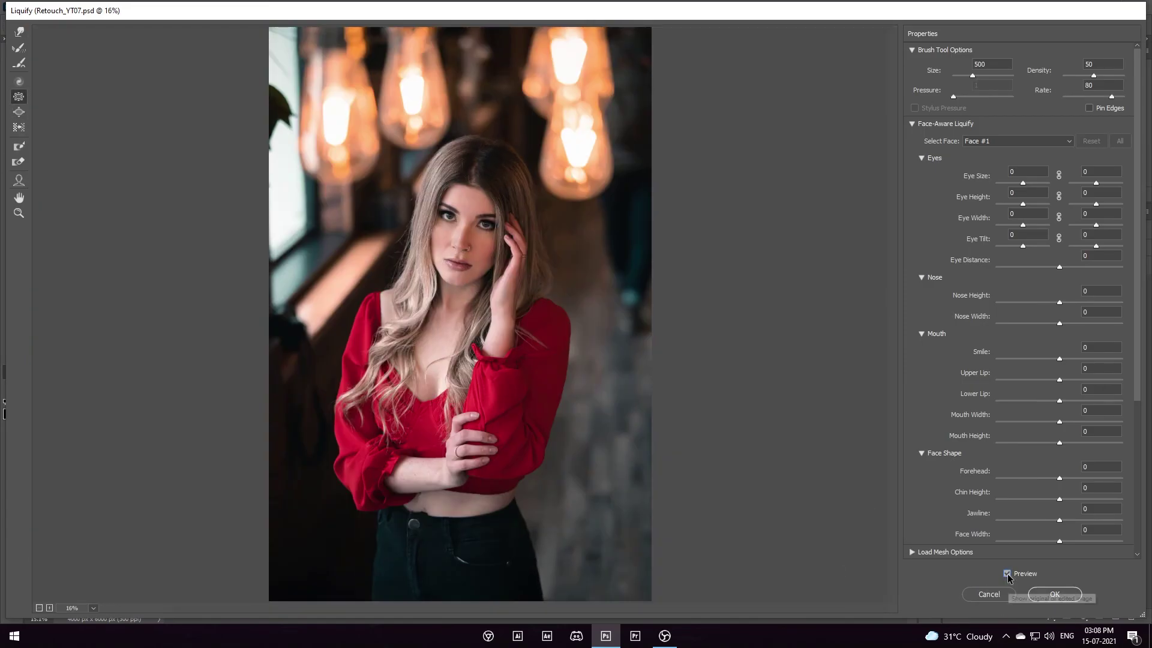
{"action": "left_click", "coordinate": [1054, 594]}
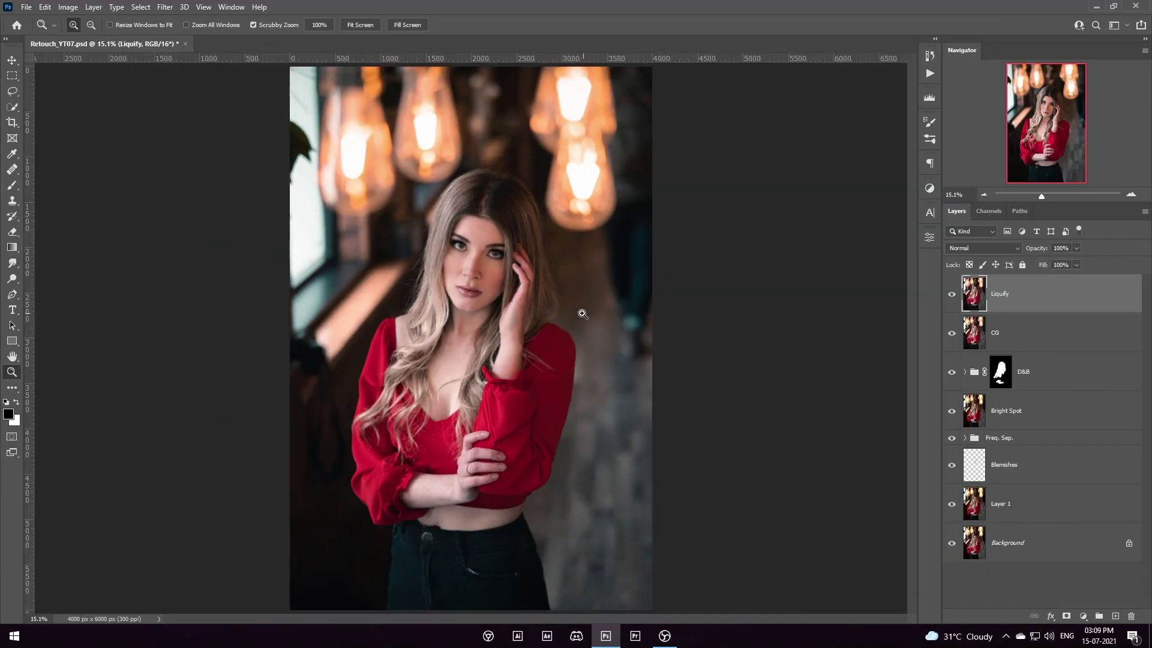
Step: Brighten both irises with a small soft white brush on a new Overlay layer above the Liquify layer
{"action": "scroll", "coordinate": [366, 207], "scroll_direction": "up", "scroll_amount": 5}
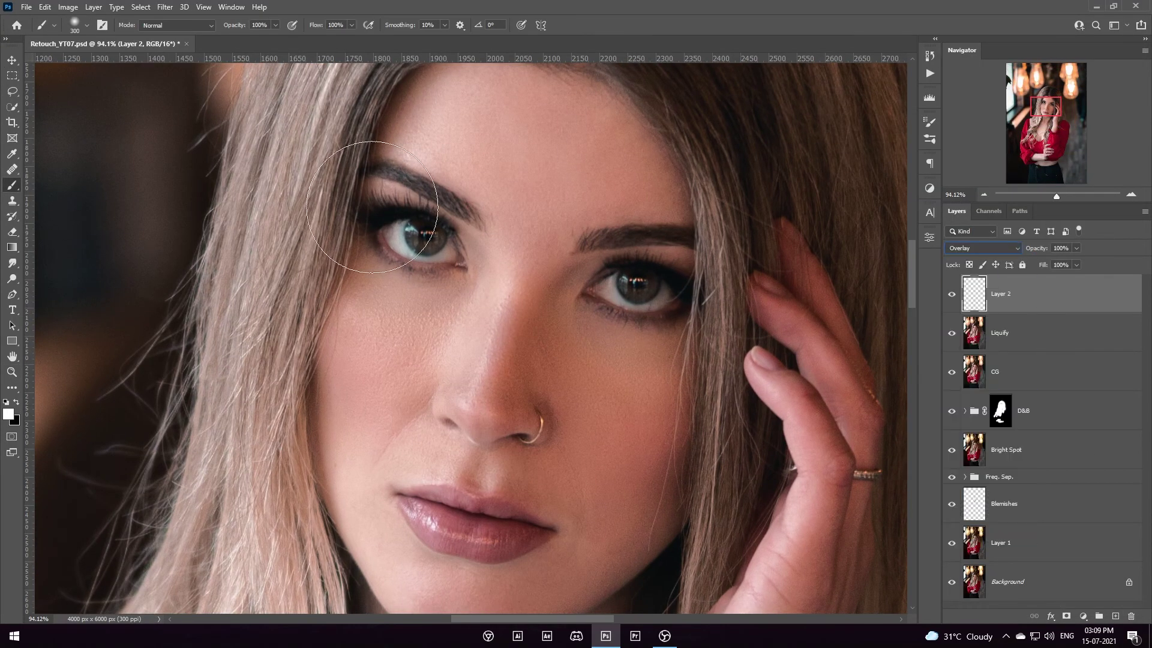
{"action": "key", "text": "bracketleft"}
{"action": "key", "text": "bracketleft"}
{"action": "key", "text": "bracketleft"}
{"action": "key", "text": "bracketleft"}
{"action": "key", "text": "bracketleft"}
{"action": "scroll", "coordinate": [384, 228], "scroll_direction": "down", "scroll_amount": 3}
{"action": "scroll", "coordinate": [428, 242], "scroll_direction": "up", "scroll_amount": 3}
Step: Set the eye-brightening layer's opacity to 20% and view the whole portrait
{"action": "type", "text": "20"}
{"action": "key", "text": "Return"}
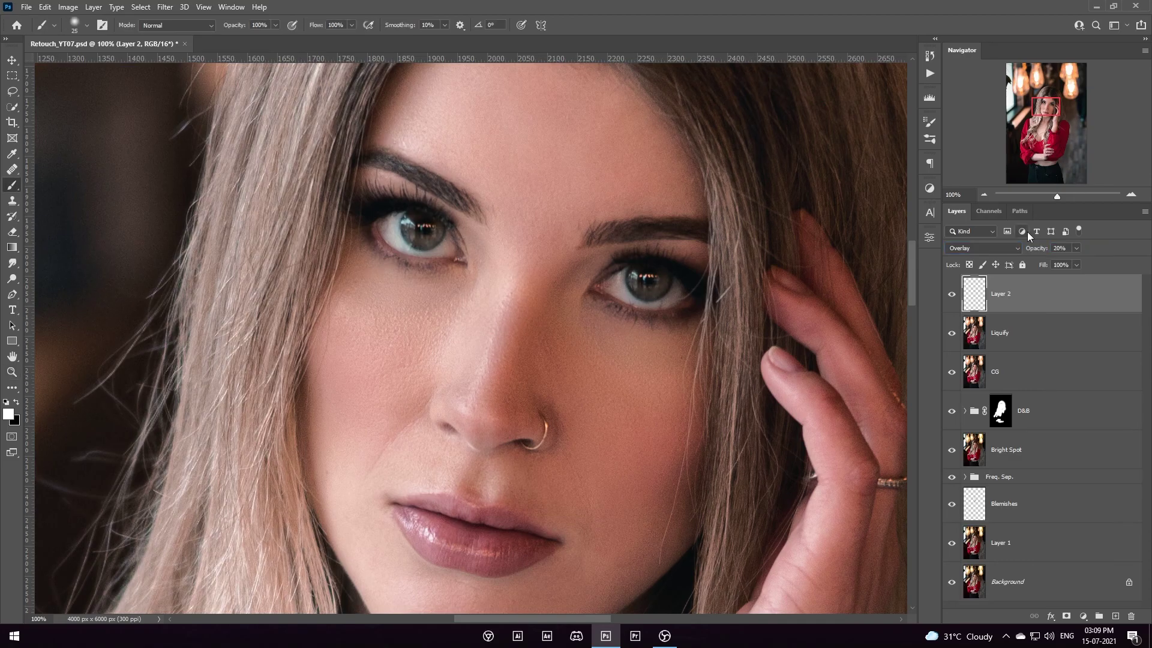
{"action": "key", "text": "z"}
{"action": "key", "text": "ctrl+0"}
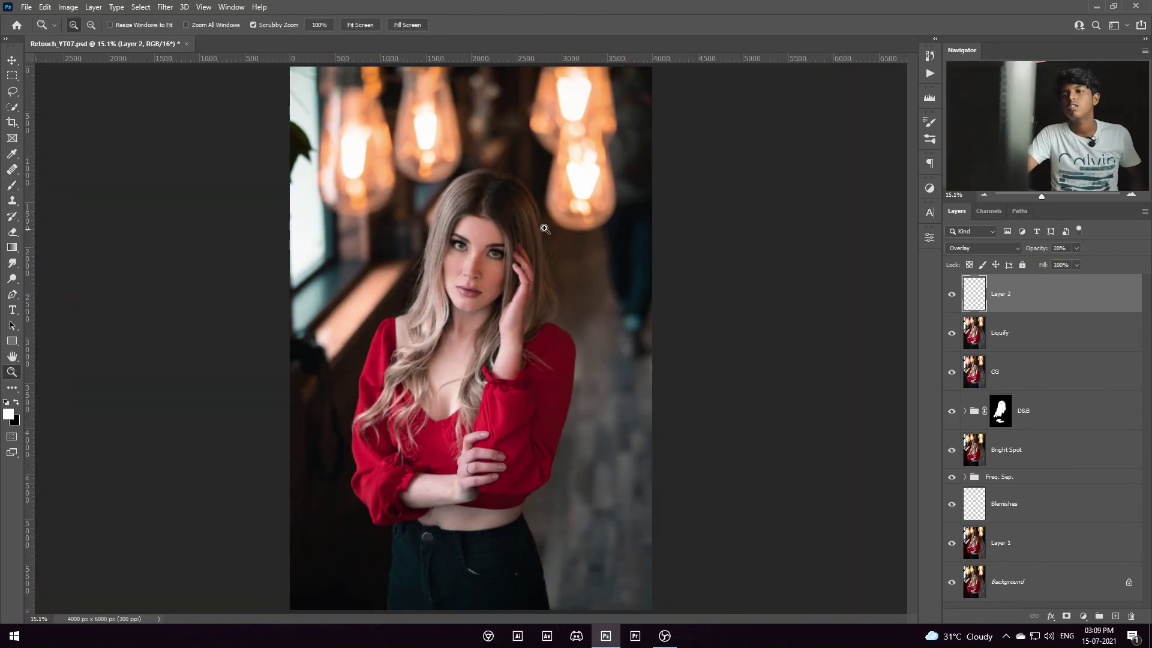